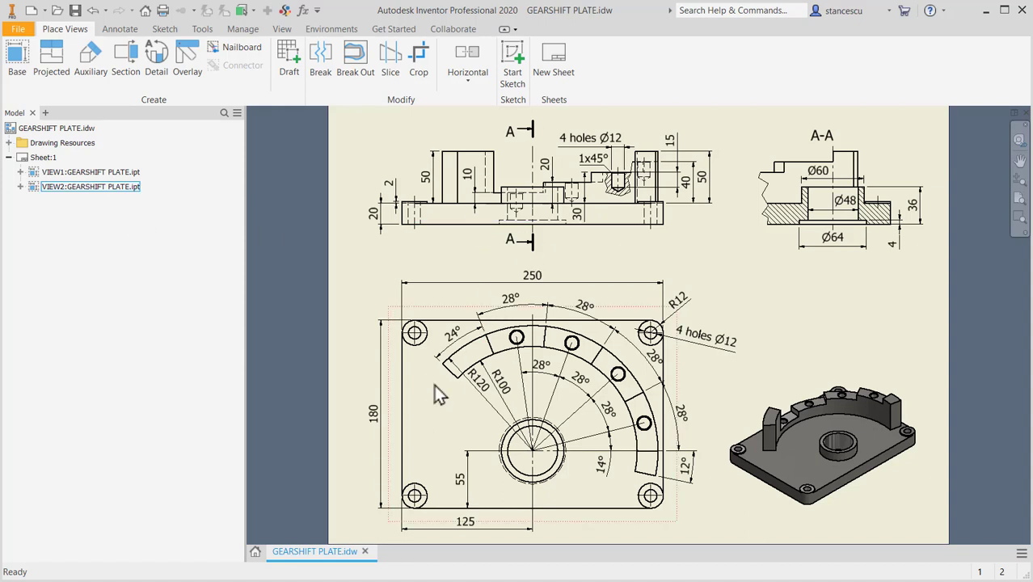
Step: Check the plate's overall length and width dimensions in the drawing and create a new Standard (mm) part
{"action": "left_click", "coordinate": [381, 427]}
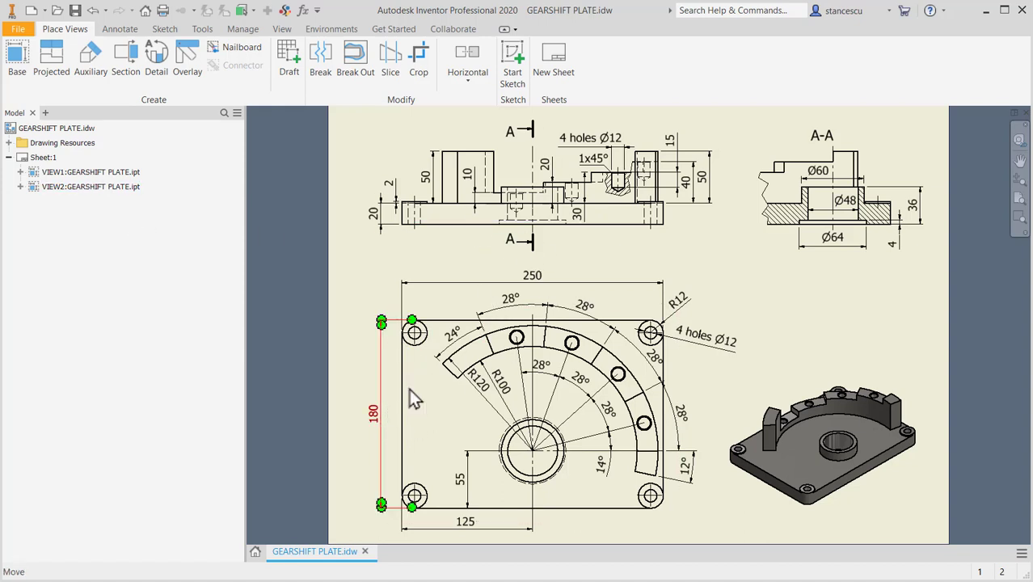
{"action": "left_click", "coordinate": [533, 280]}
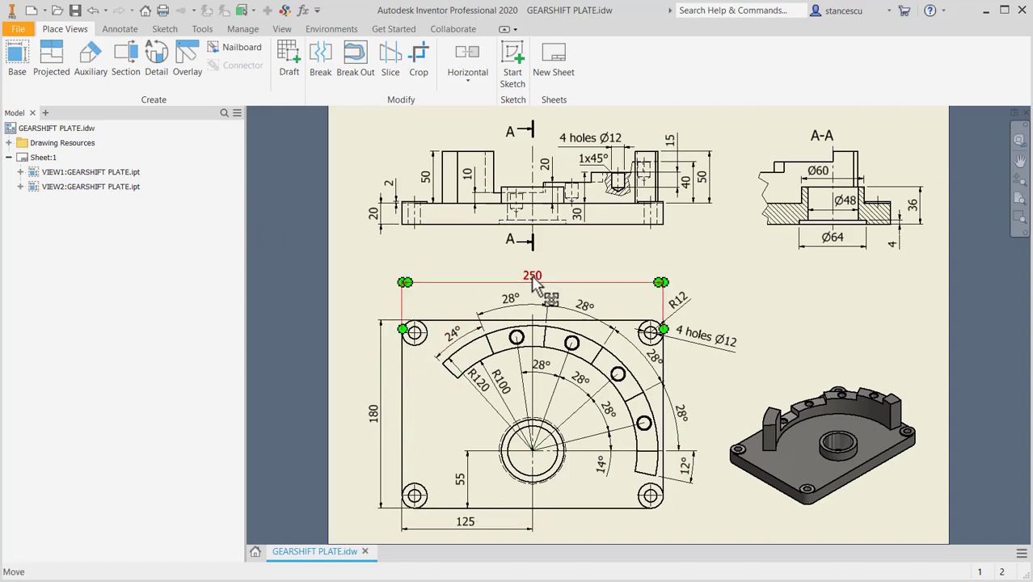
{"action": "left_click", "coordinate": [566, 277]}
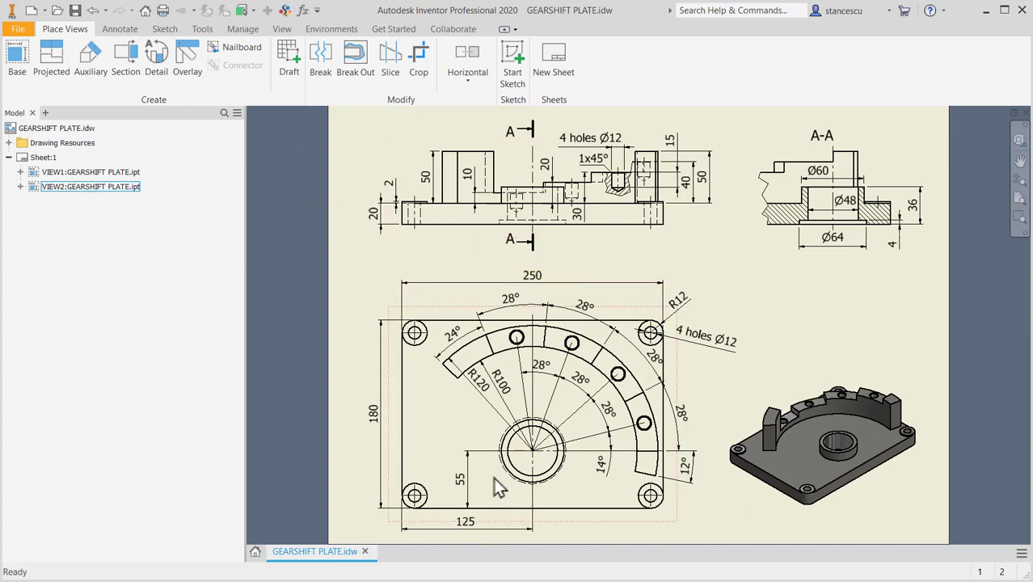
{"action": "left_click", "coordinate": [30, 9]}
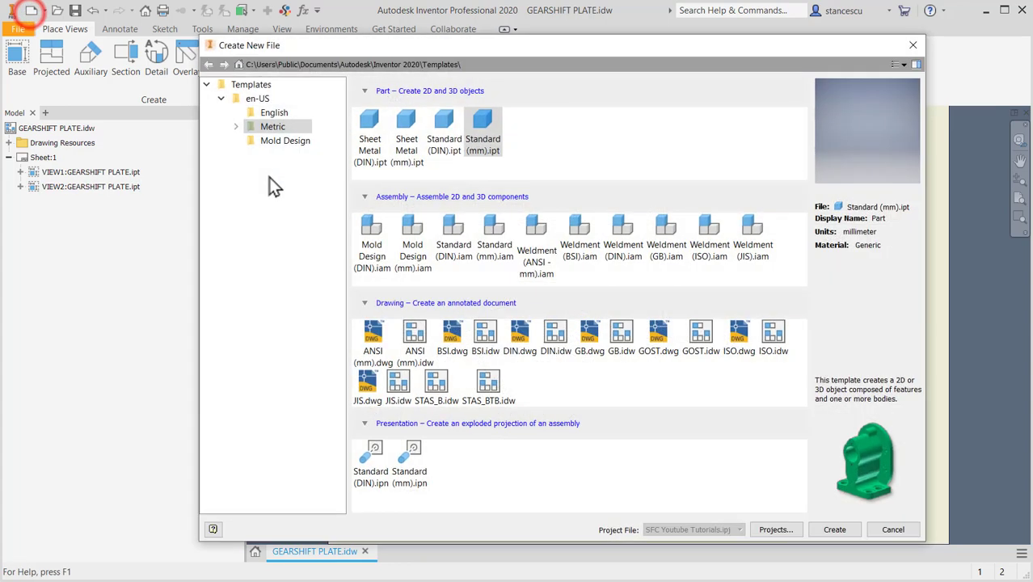
{"action": "double_click", "coordinate": [476, 129]}
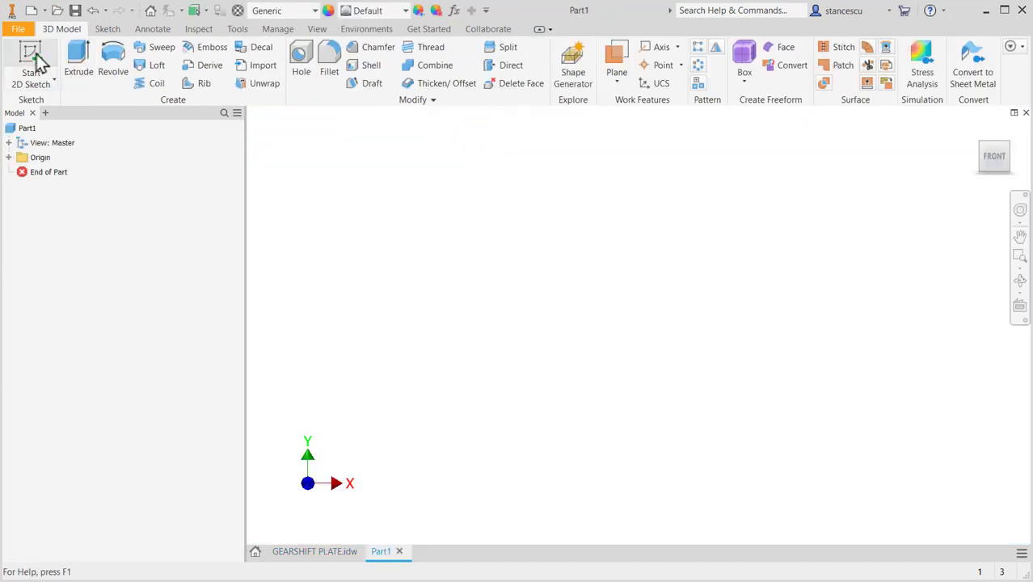
Step: Start a 2D sketch on the XZ plane, oriented with the X axis horizontal
{"action": "left_click", "coordinate": [34, 57]}
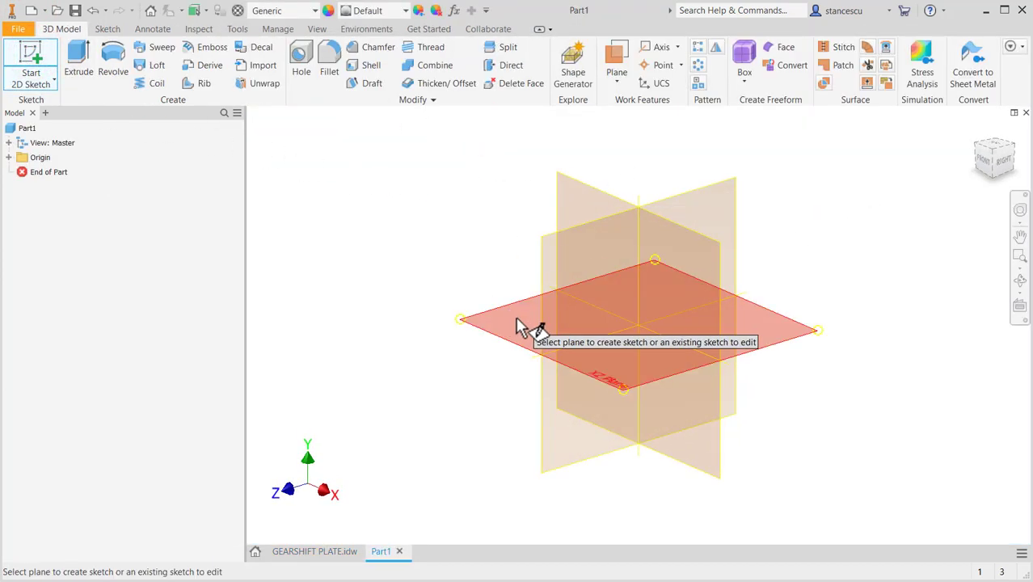
{"action": "left_click", "coordinate": [515, 317]}
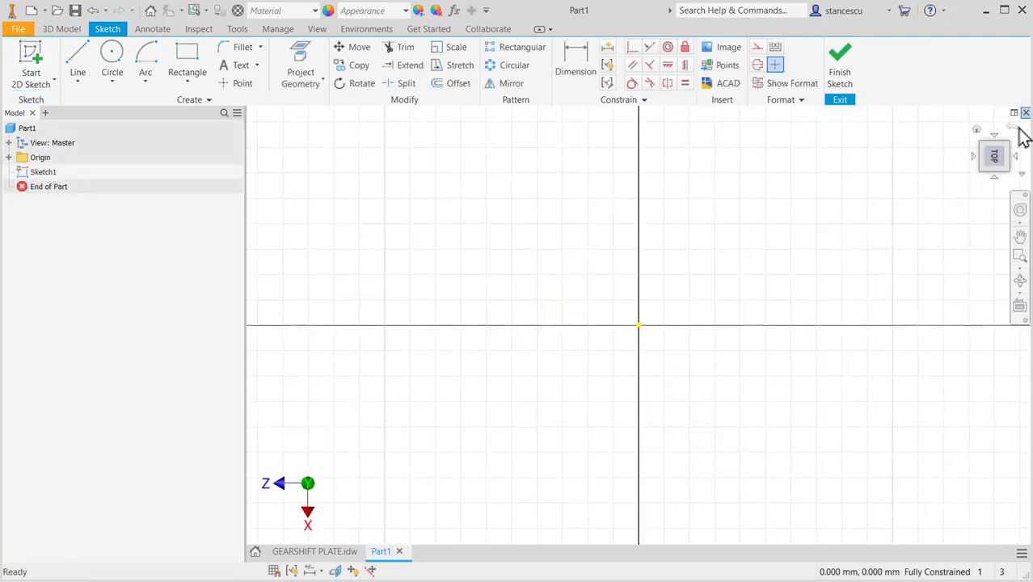
{"action": "left_click", "coordinate": [1015, 132]}
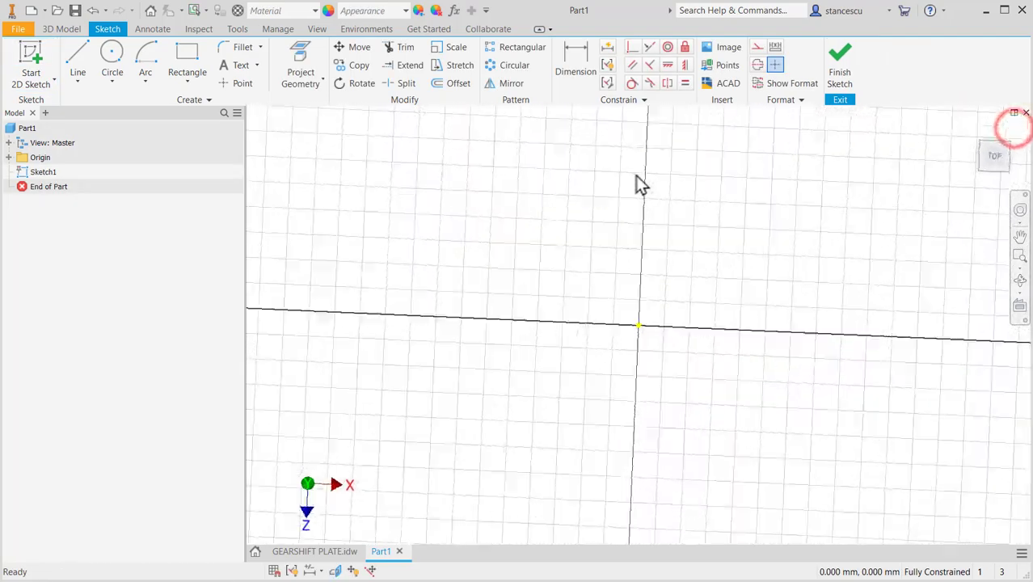
Step: Draw a two-point rectangle around the origin, 250 mm long and 180 mm high
{"action": "left_click", "coordinate": [194, 55]}
{"action": "left_click", "coordinate": [422, 165]}
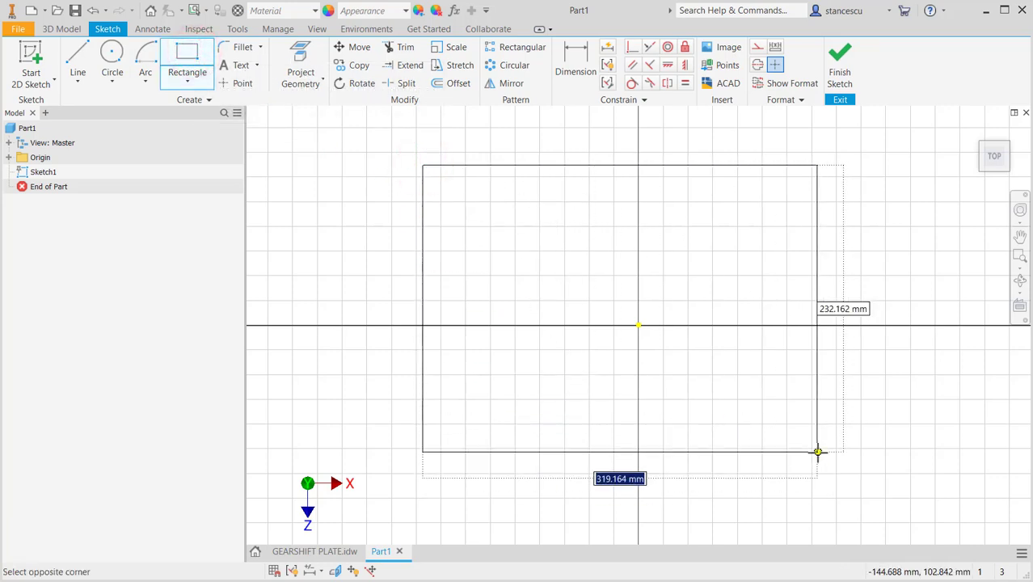
{"action": "type", "text": "2"}
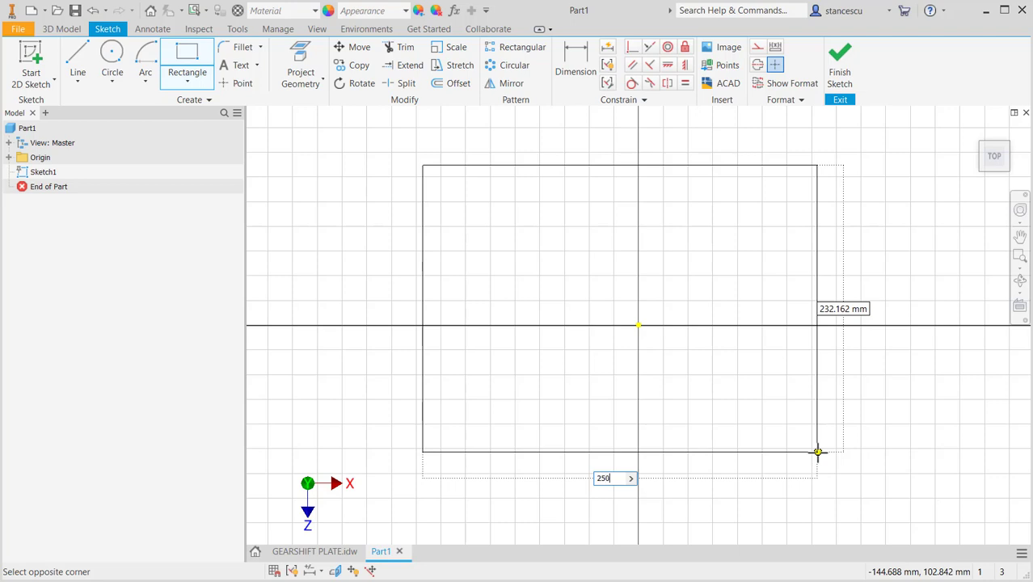
{"action": "type", "text": "50"}
{"action": "key", "text": "Tab"}
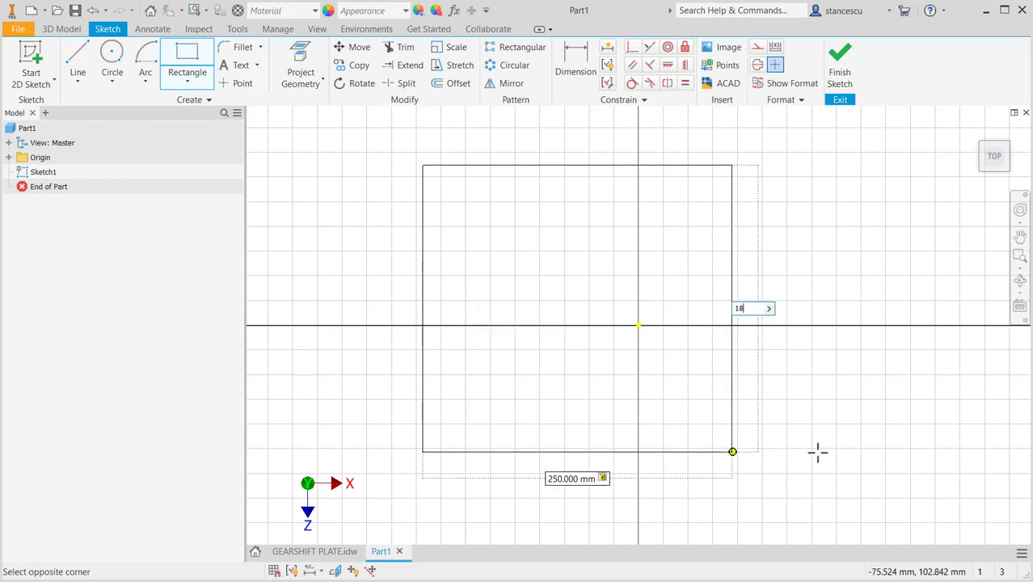
{"action": "type", "text": "180"}
{"action": "key", "text": "Return"}
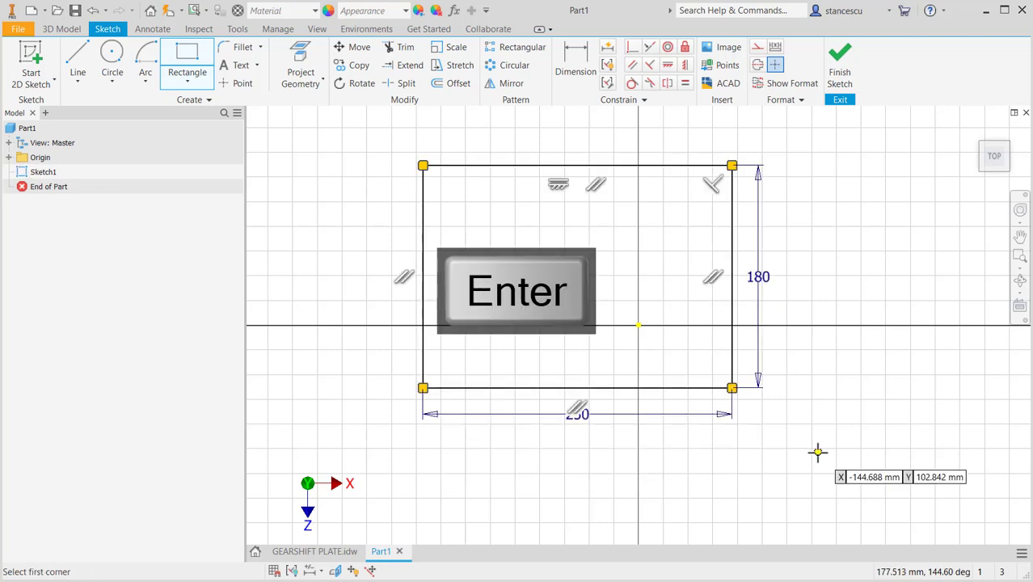
Step: Align the midpoint of the rectangle's lower edge vertically with the origin and dimension that edge 55 mm from the origin
{"action": "left_click", "coordinate": [682, 66]}
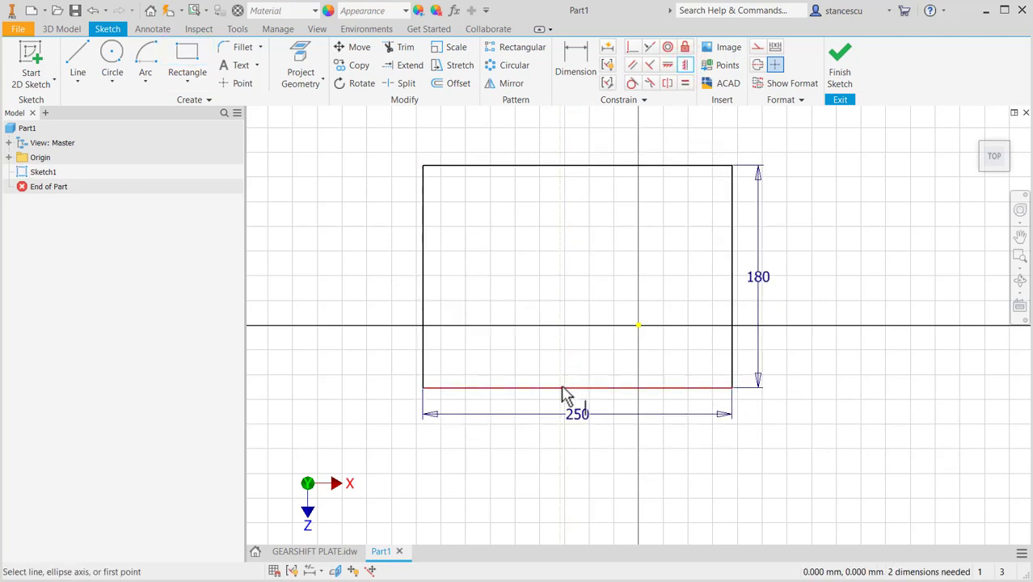
{"action": "left_click", "coordinate": [638, 325]}
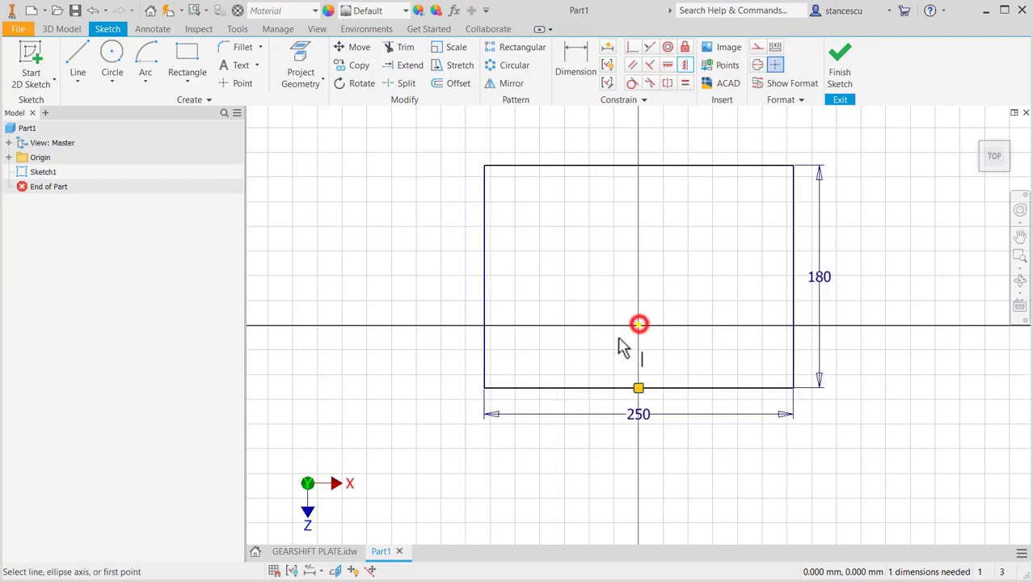
{"action": "left_click", "coordinate": [579, 59]}
{"action": "left_click", "coordinate": [610, 388]}
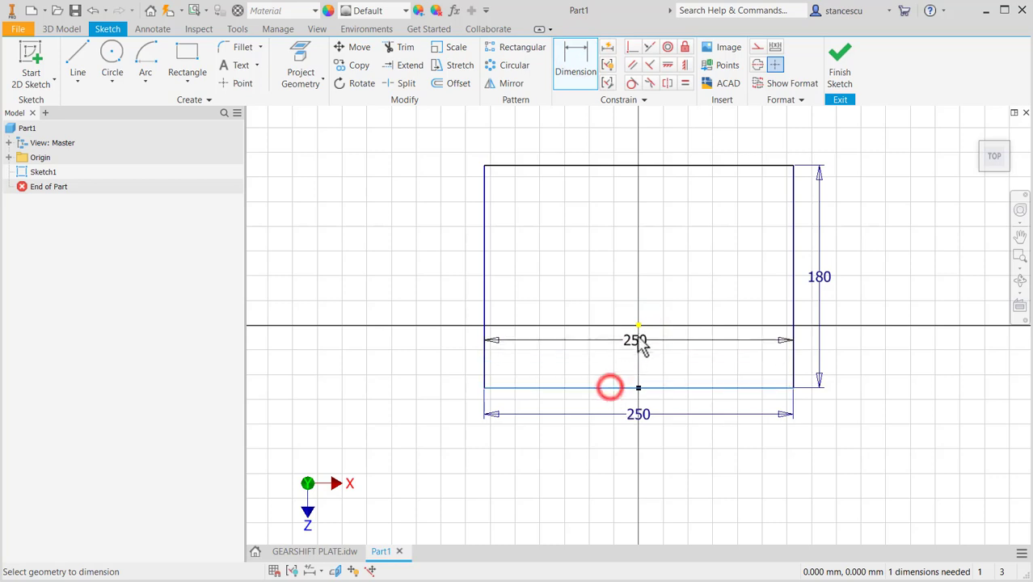
{"action": "left_click", "coordinate": [637, 324]}
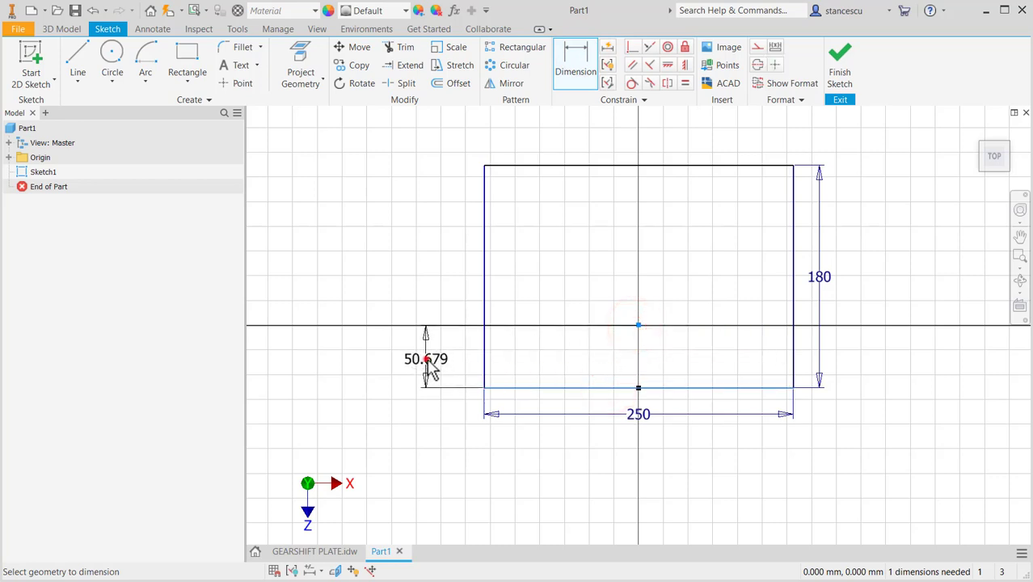
{"action": "left_click", "coordinate": [429, 365]}
{"action": "type", "text": "55"}
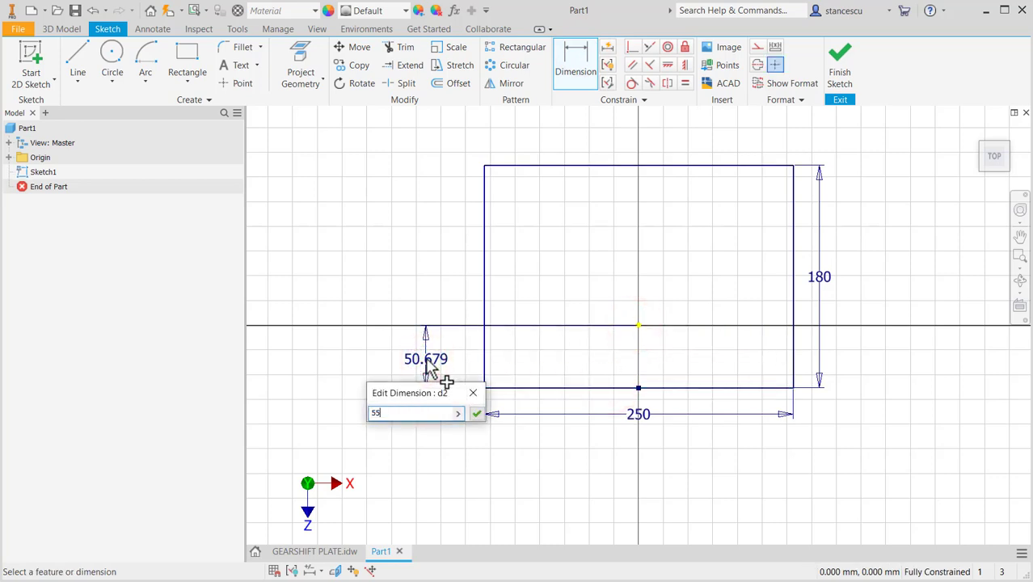
{"action": "key", "text": "Return"}
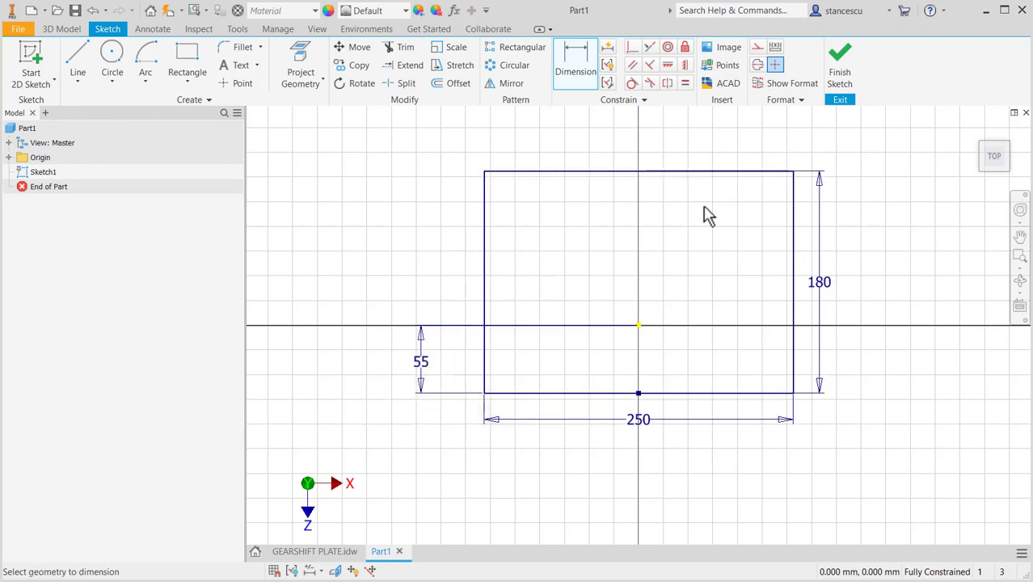
Step: Check the corner radius in the drawing, finish the part sketch and extrude the rectangle 20 mm as a new solid
{"action": "left_click", "coordinate": [341, 551]}
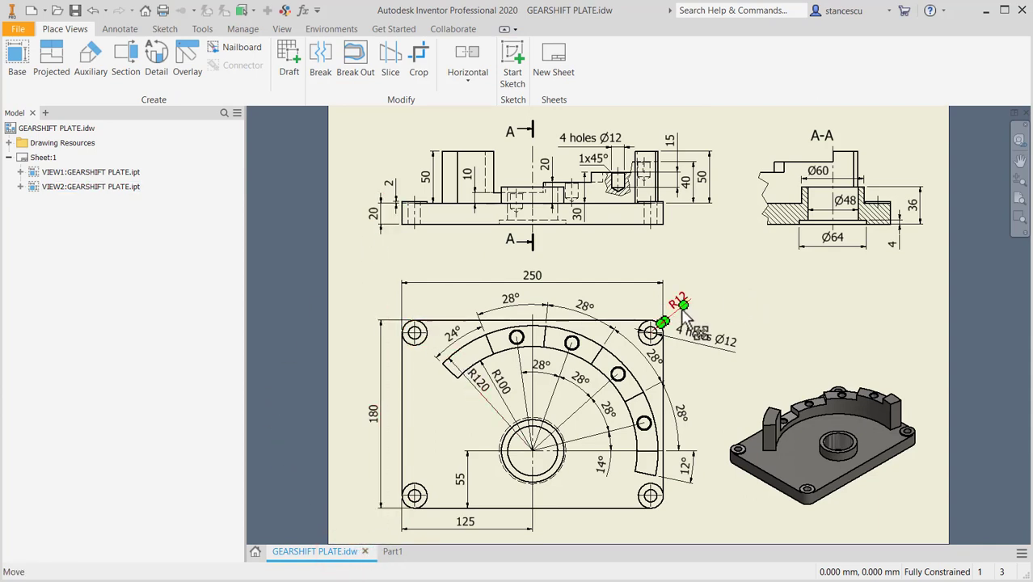
{"action": "left_click", "coordinate": [392, 551]}
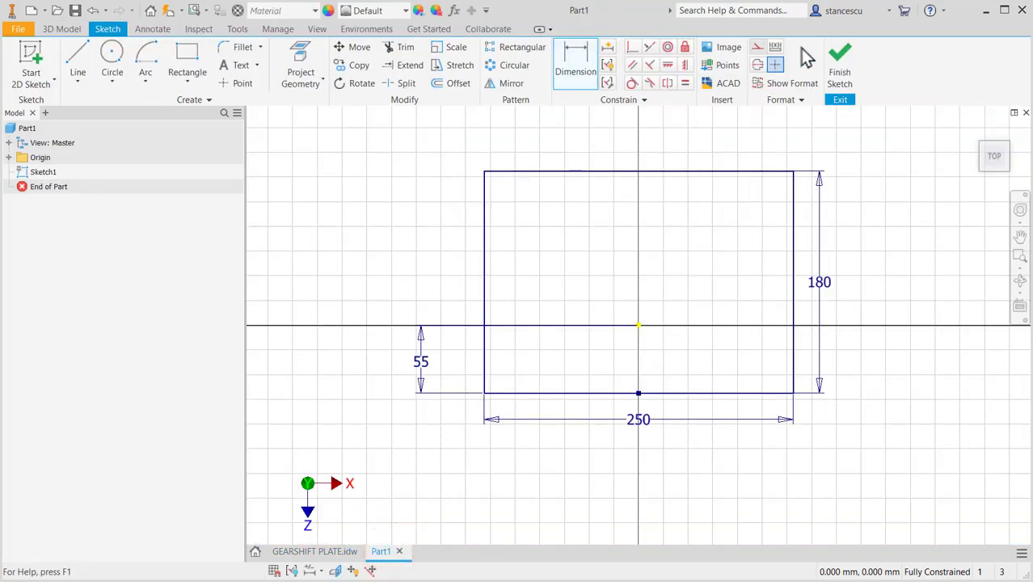
{"action": "left_click", "coordinate": [844, 69]}
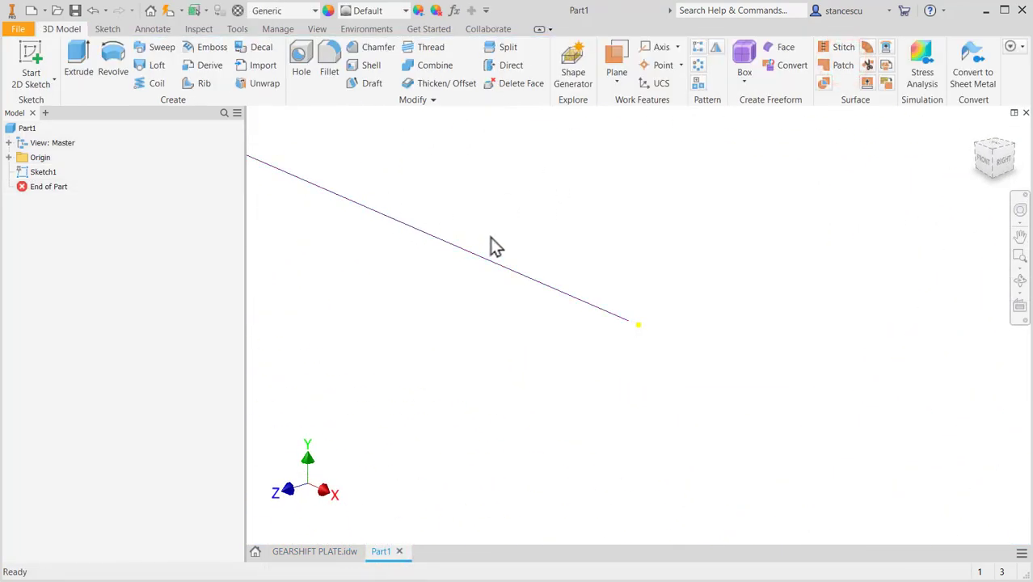
{"action": "key", "text": "F6"}
{"action": "left_click", "coordinate": [78, 58]}
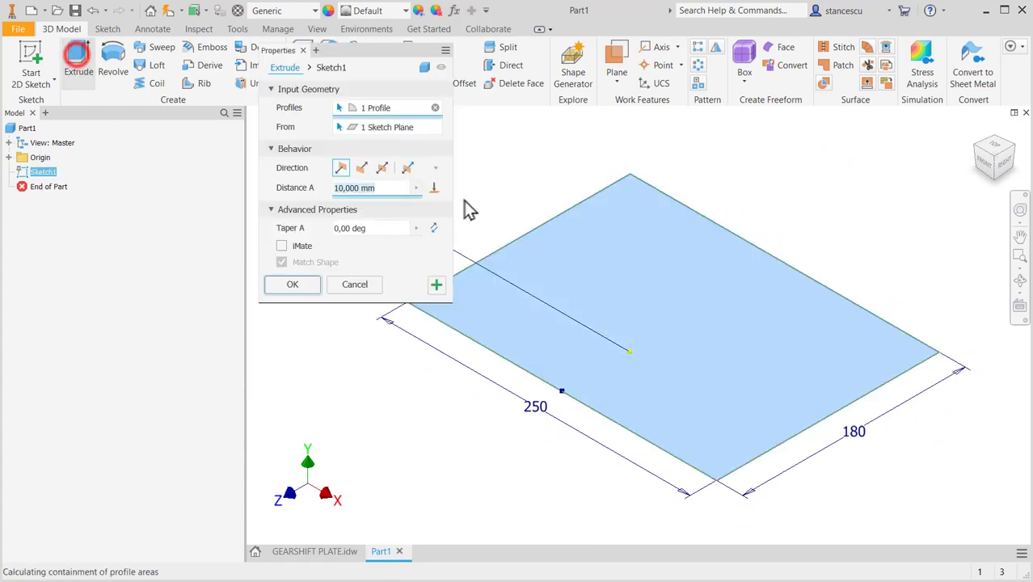
{"action": "type", "text": "20"}
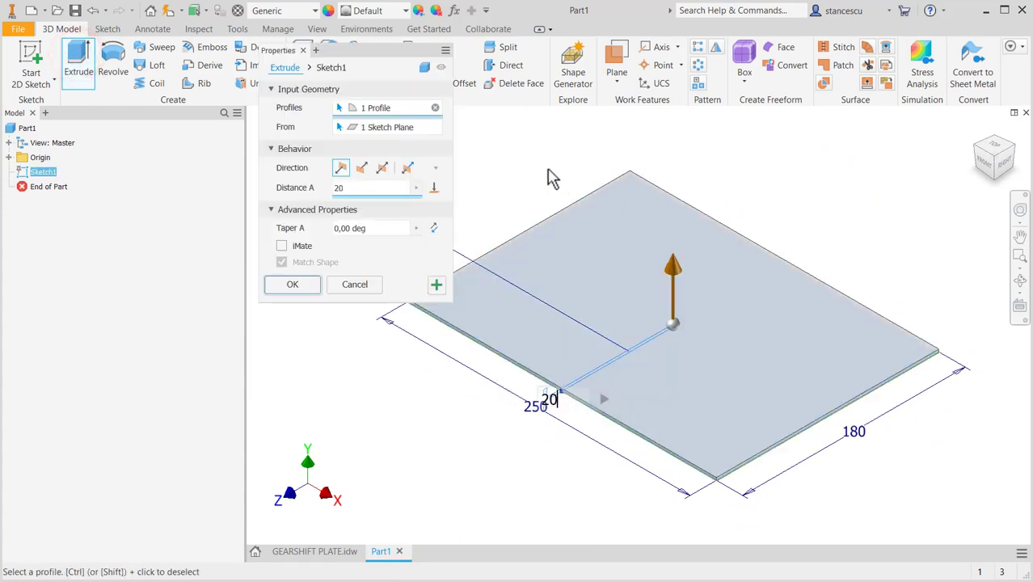
{"action": "key", "text": "Return"}
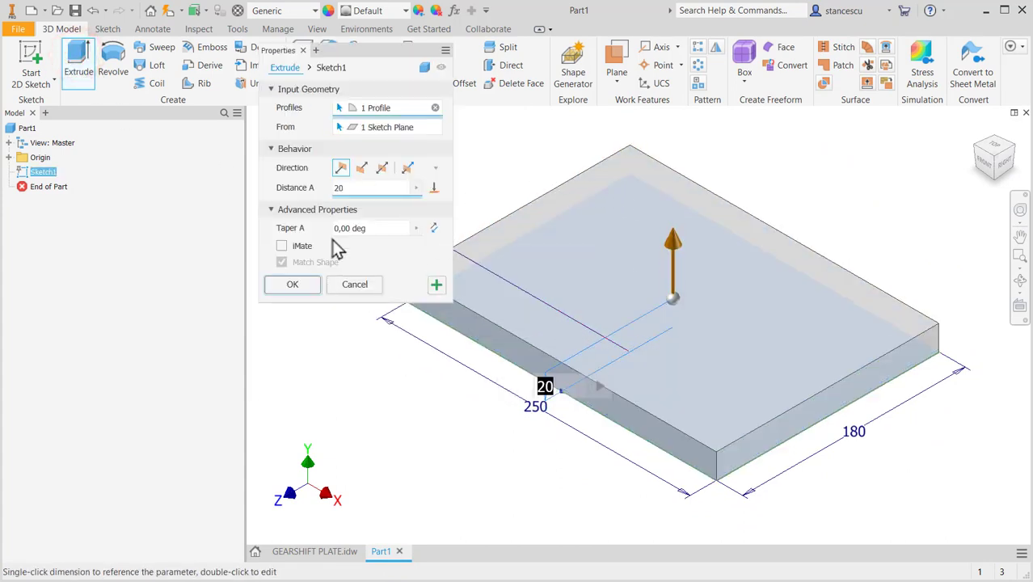
{"action": "left_click", "coordinate": [295, 284]}
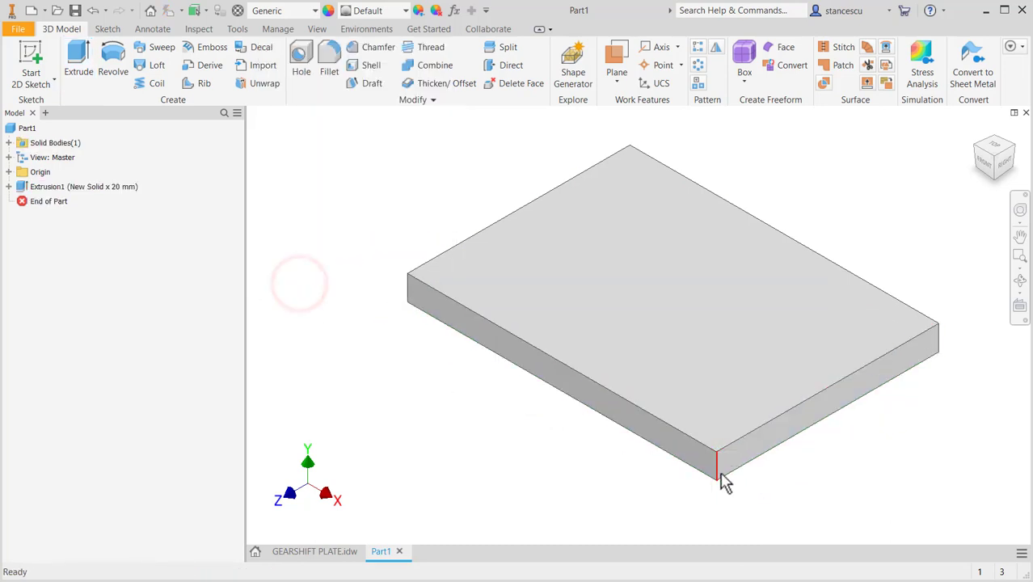
Step: Fillet the four vertical corner edges of the plate with a 12 mm radius
{"action": "left_click", "coordinate": [717, 466]}
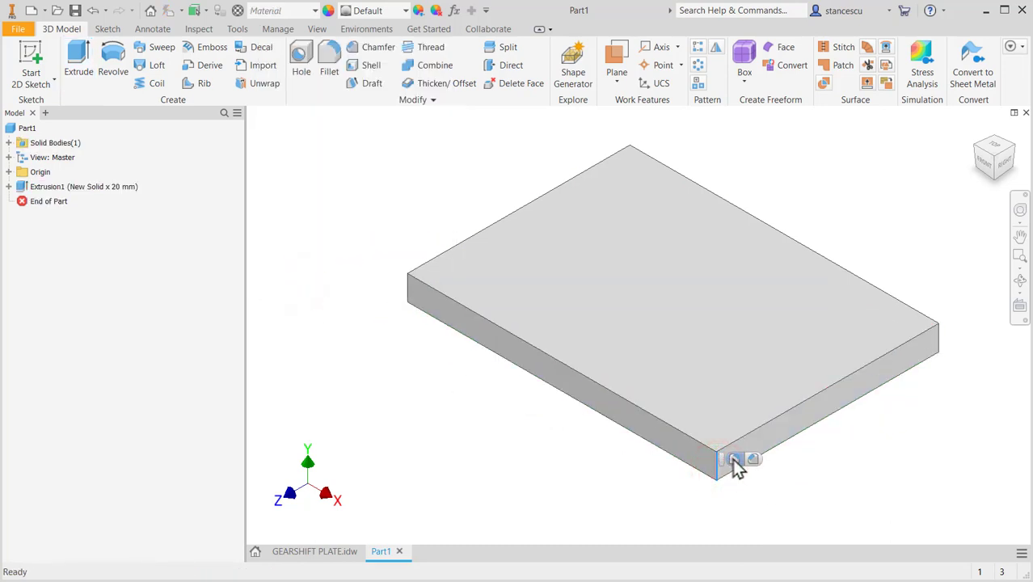
{"action": "left_click", "coordinate": [732, 458]}
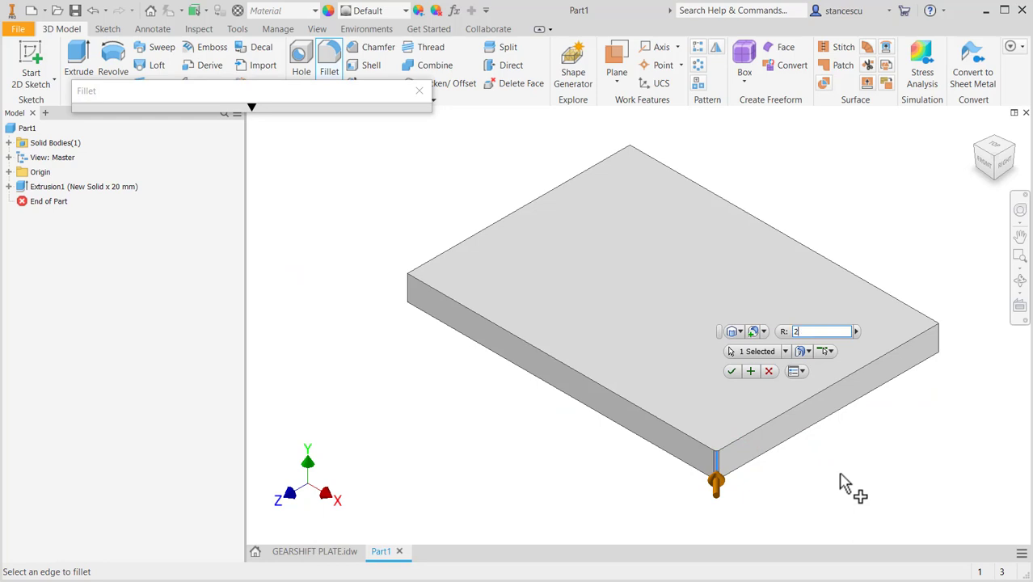
{"action": "left_click", "coordinate": [818, 331]}
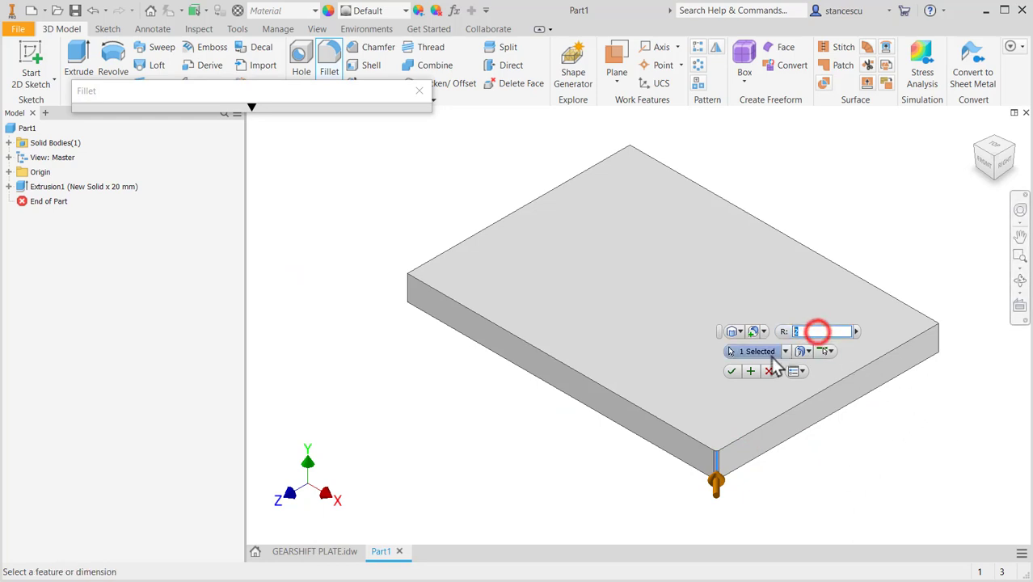
{"action": "left_click", "coordinate": [939, 348]}
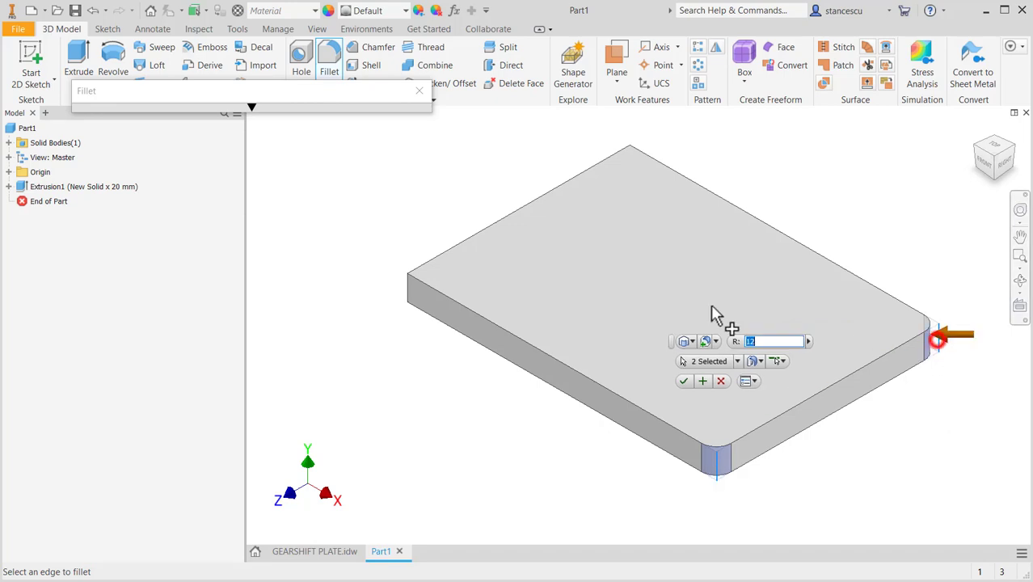
{"action": "left_click", "coordinate": [630, 169]}
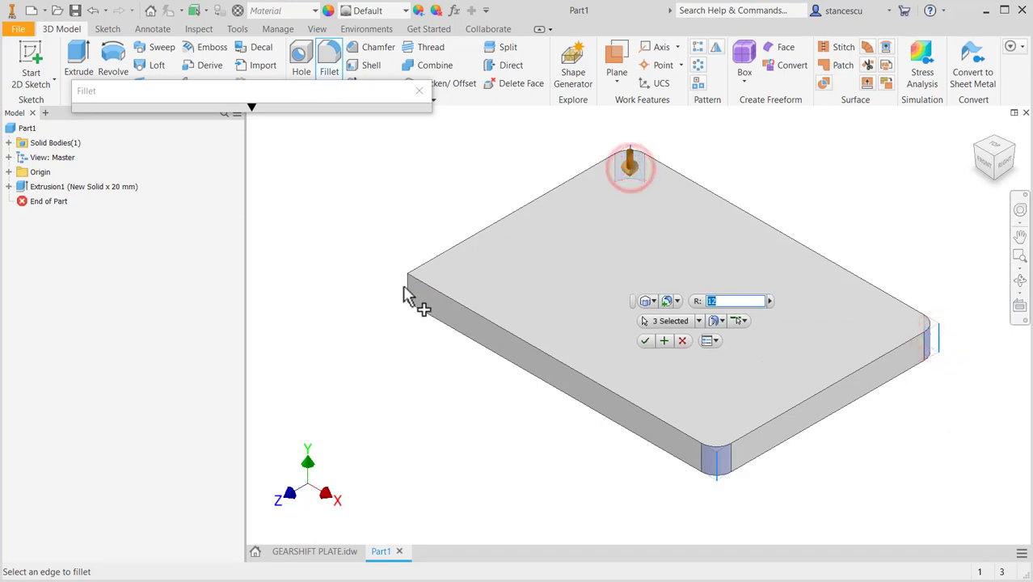
{"action": "left_click", "coordinate": [409, 287]}
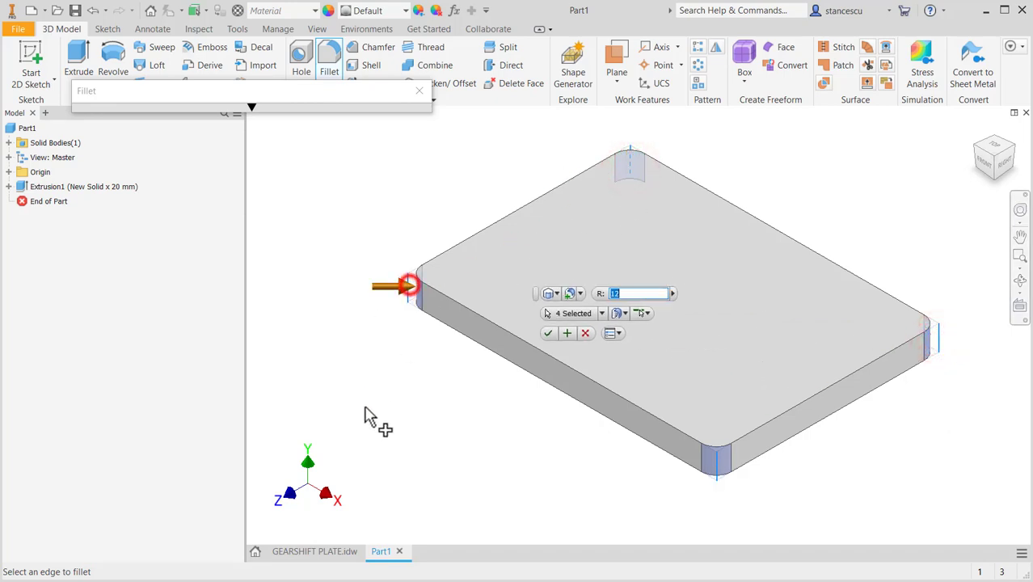
{"action": "left_click", "coordinate": [549, 334]}
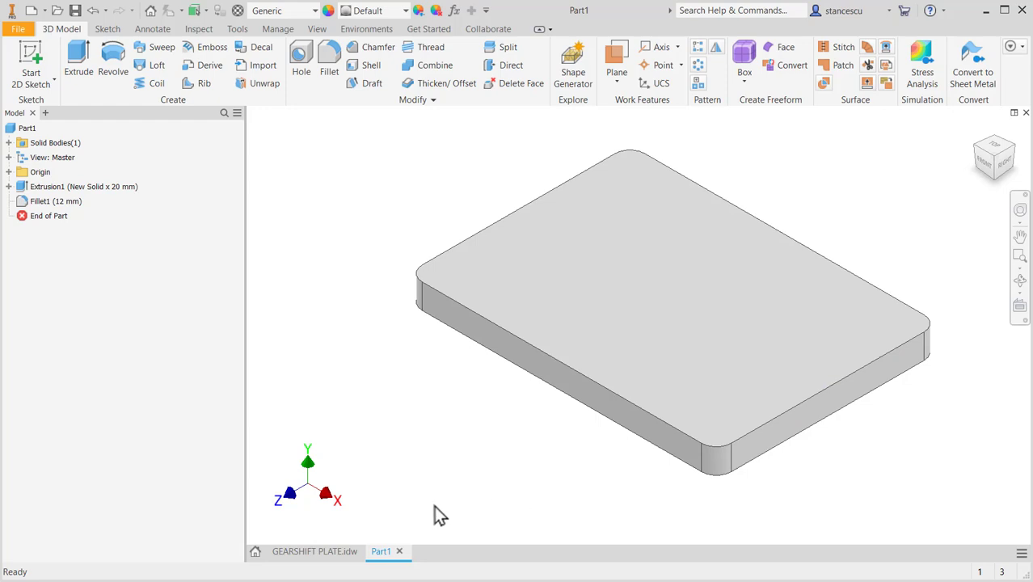
Step: Check the corner hole callout in the drawing and start a new sketch on the plate's upper face in the part
{"action": "left_click", "coordinate": [315, 551]}
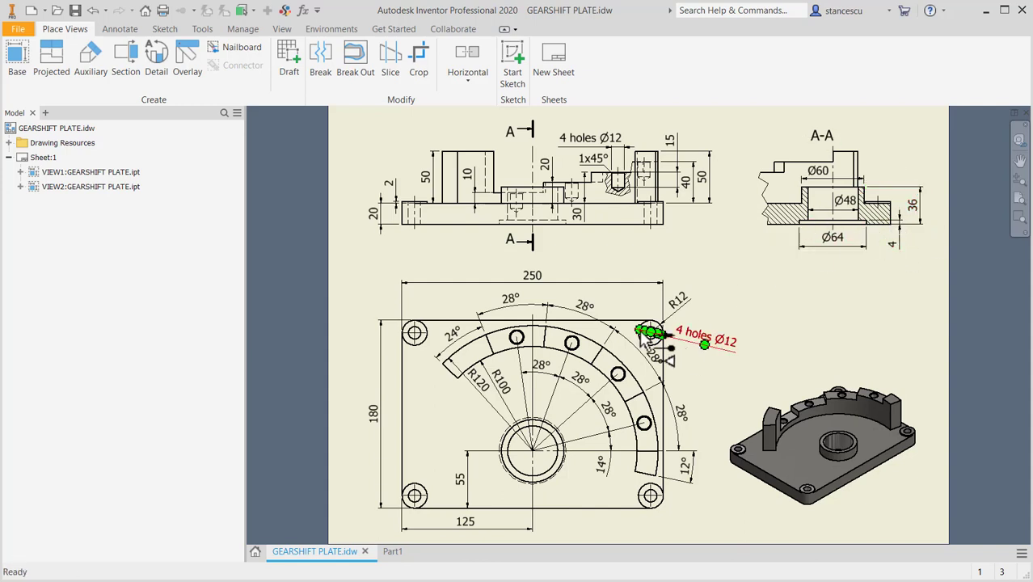
{"action": "left_click", "coordinate": [396, 556]}
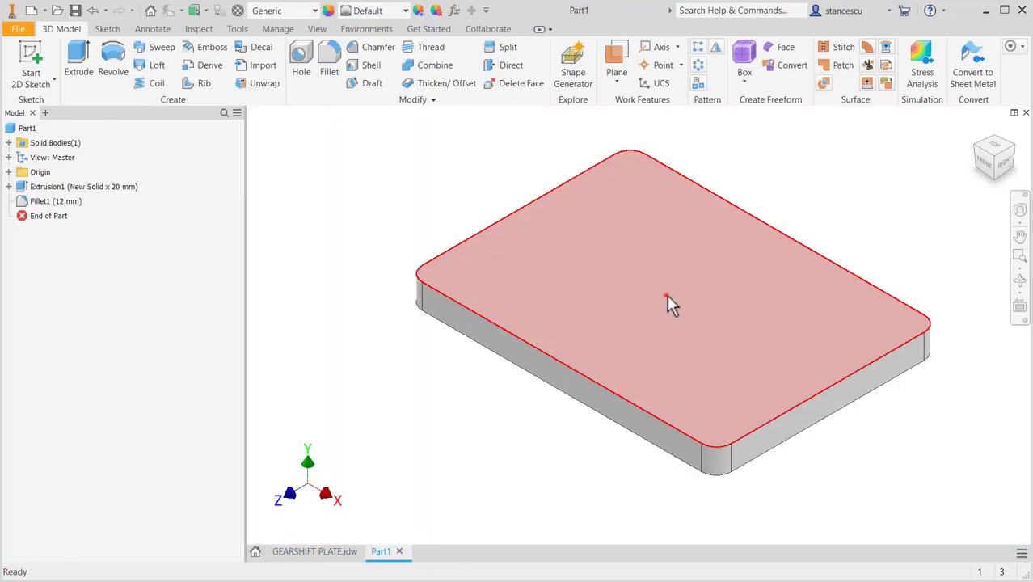
{"action": "left_click", "coordinate": [666, 295]}
{"action": "left_click", "coordinate": [756, 287]}
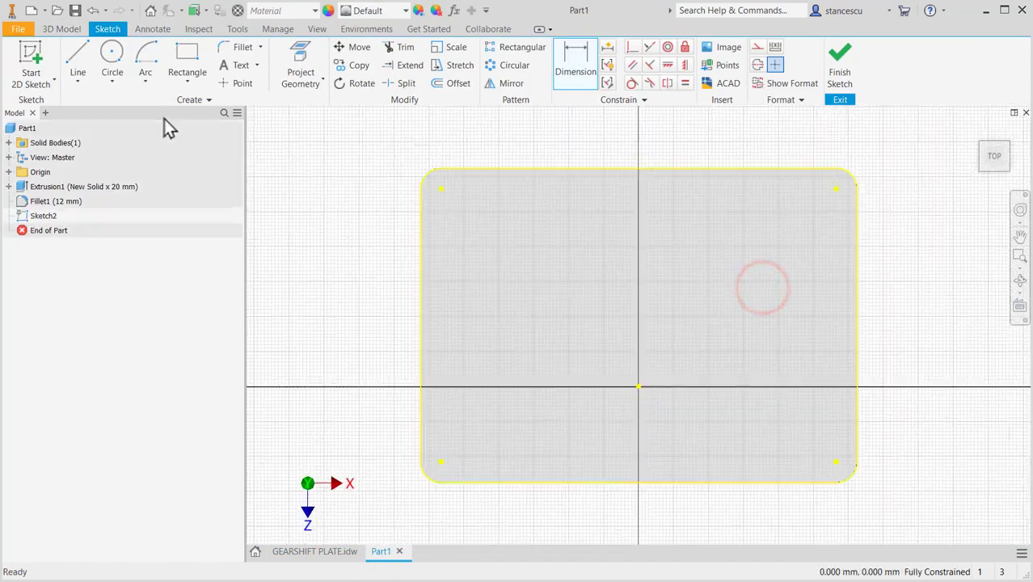
Step: Sketch a 60 mm diameter circle centred on the origin on the plate's upper face and finish the sketch
{"action": "left_click", "coordinate": [113, 61]}
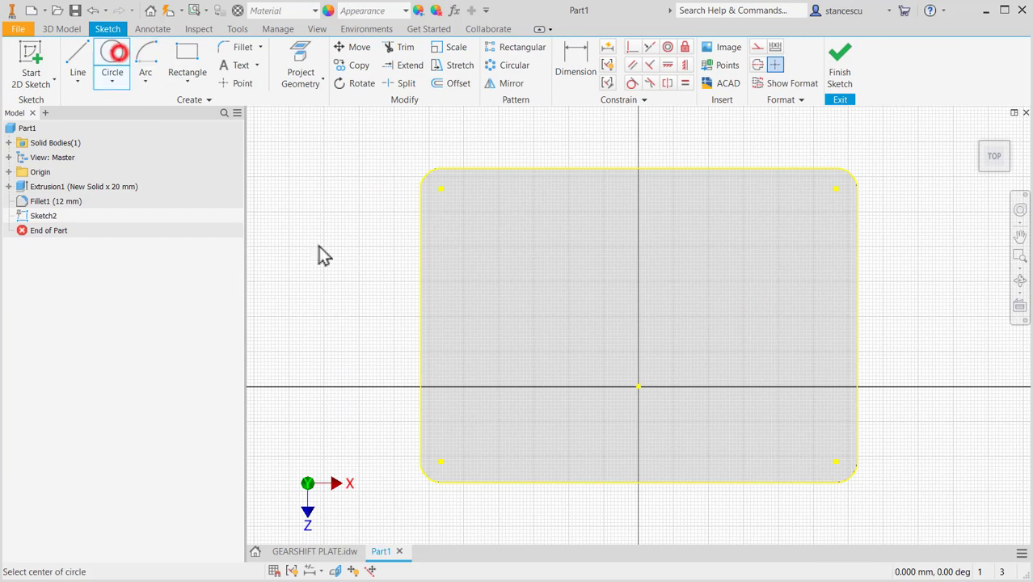
{"action": "left_click", "coordinate": [638, 387]}
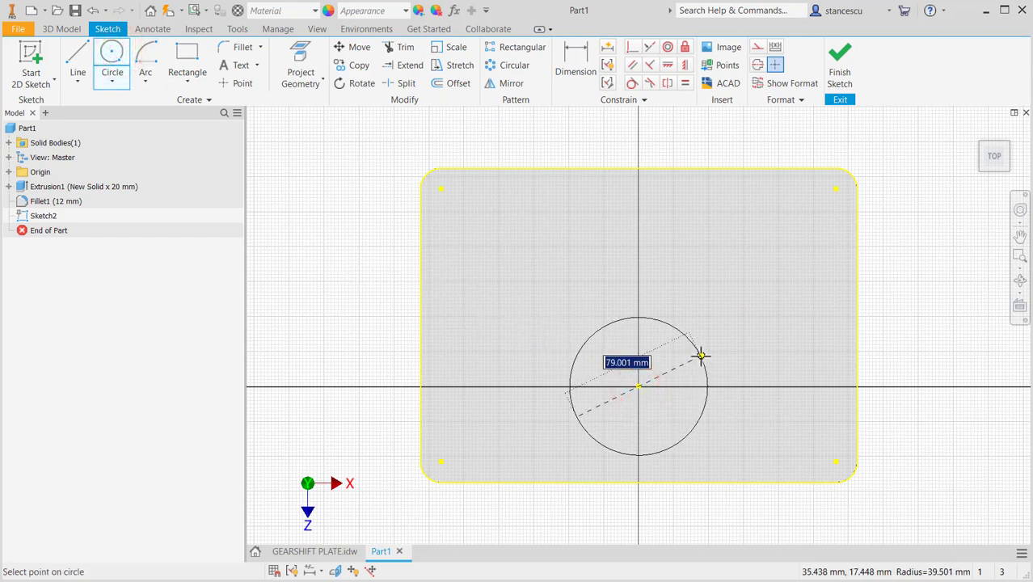
{"action": "type", "text": "60"}
{"action": "key", "text": "Return"}
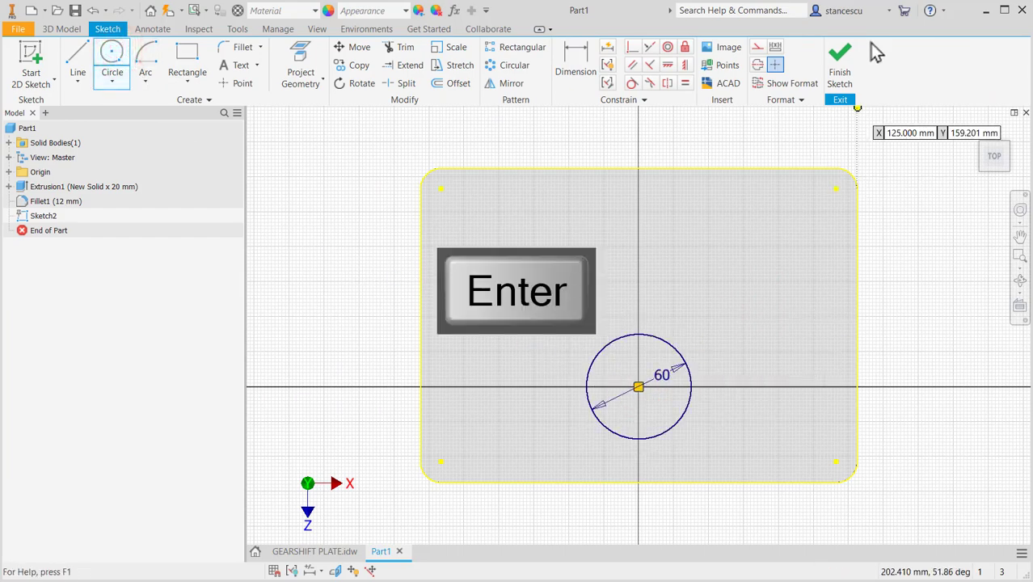
{"action": "left_click", "coordinate": [840, 58]}
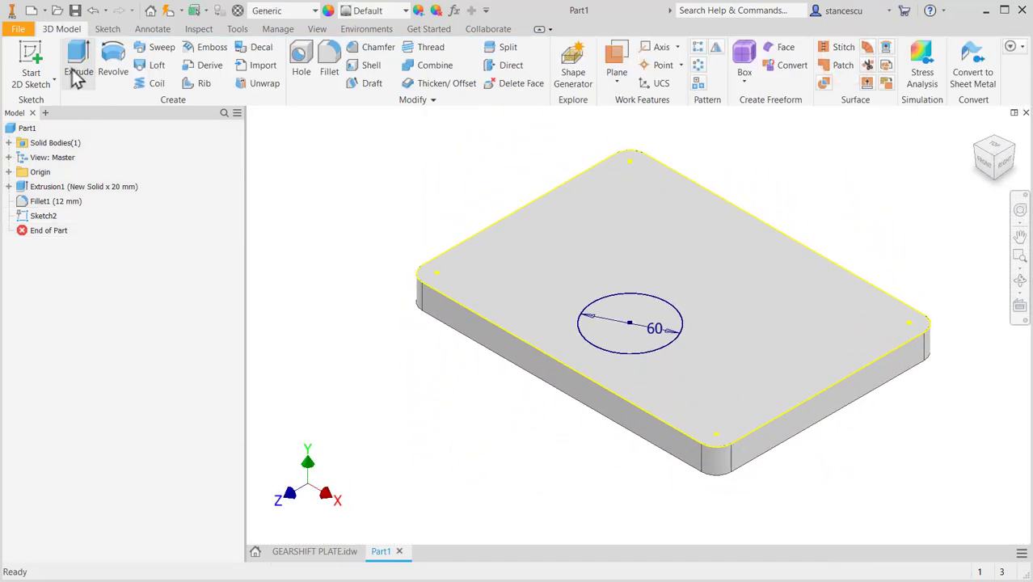
Step: Extrude the circle upward by 36-20 mm, joined to the plate, to form the cylindrical boss
{"action": "left_click", "coordinate": [78, 60]}
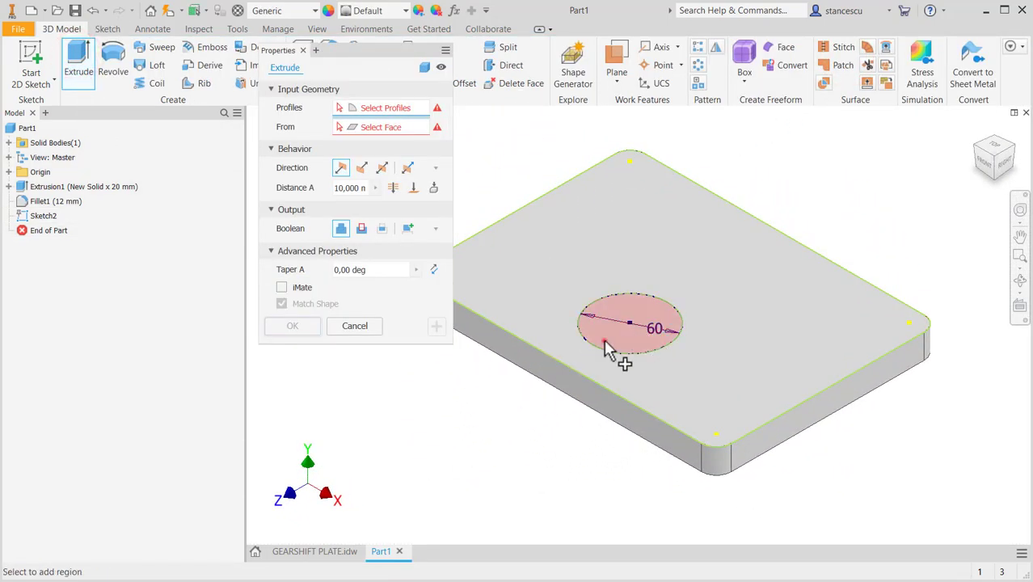
{"action": "left_click", "coordinate": [603, 338]}
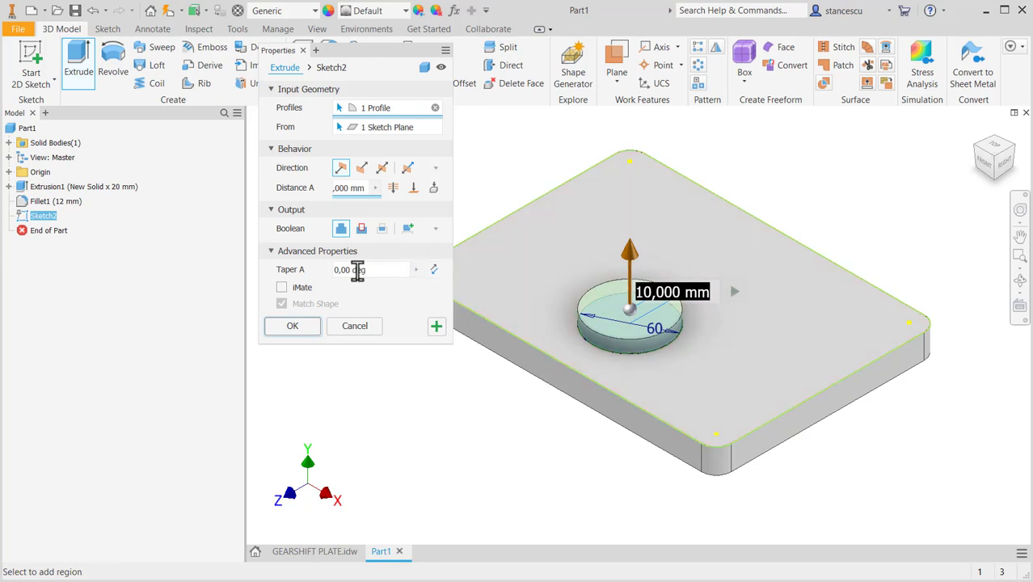
{"action": "type", "text": "3"}
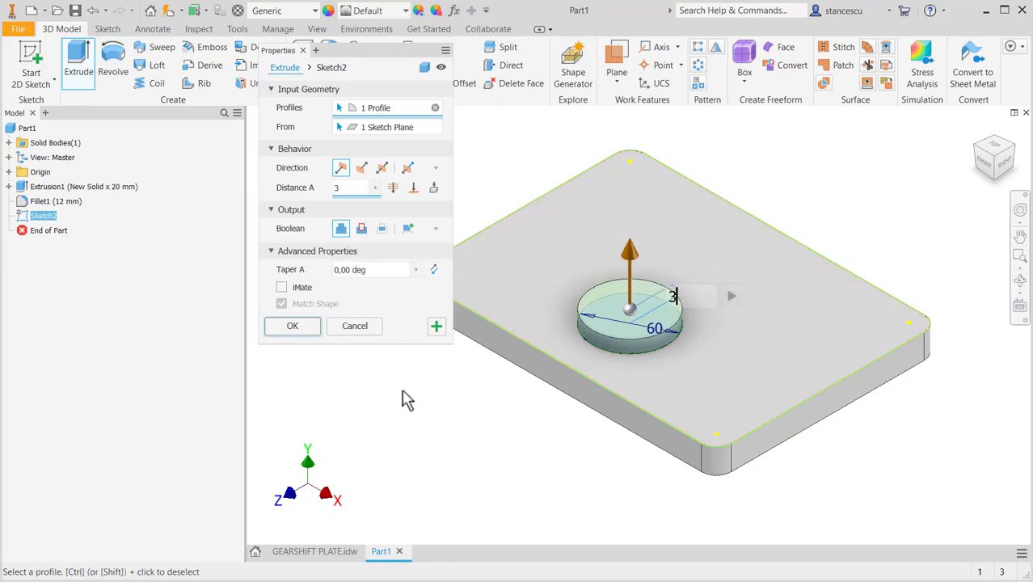
{"action": "type", "text": "6-20"}
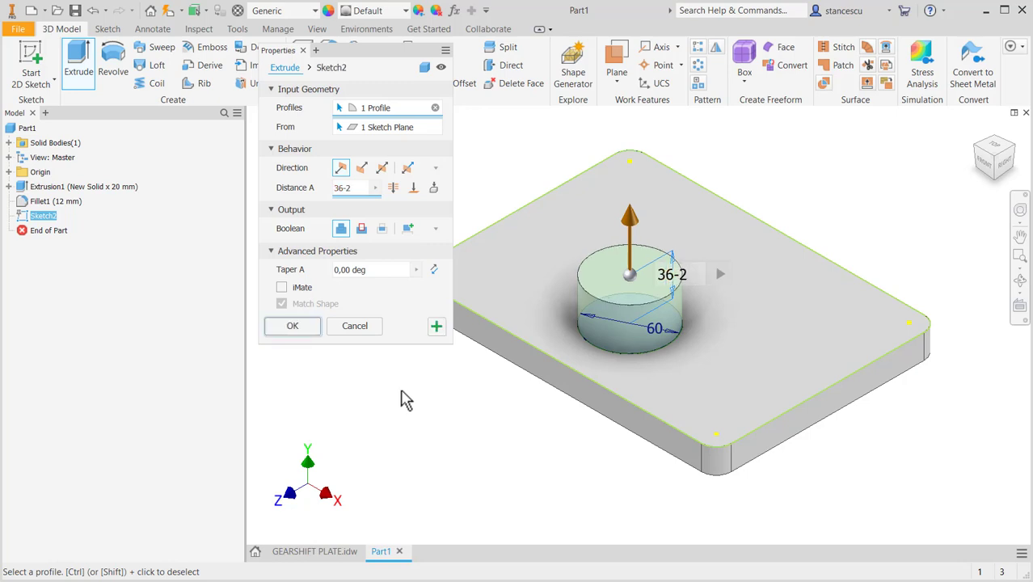
{"action": "left_click", "coordinate": [294, 327]}
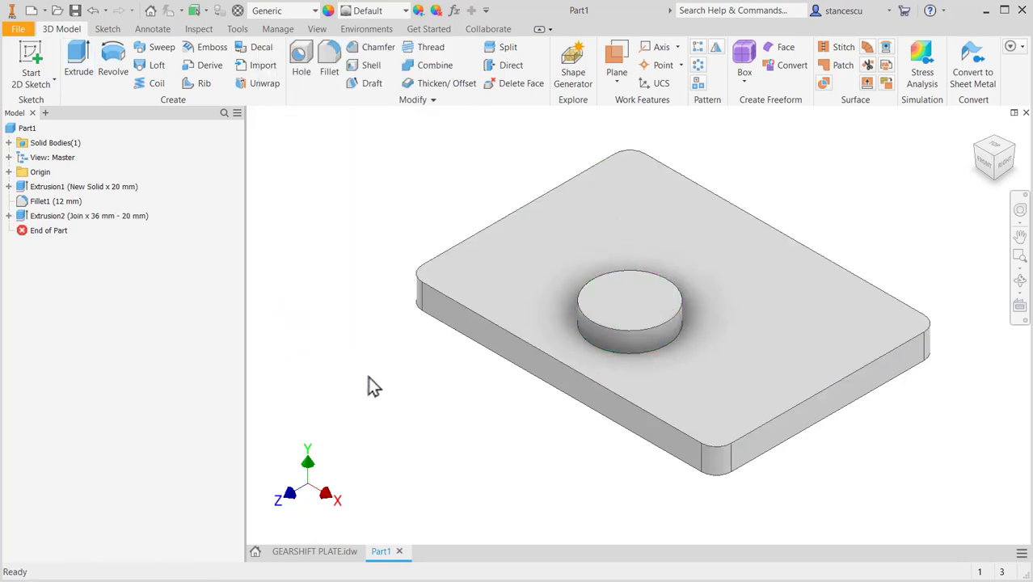
Step: Check the curved rib's radii and angles in the gearshift plate drawing and return to the part
{"action": "left_click", "coordinate": [304, 555]}
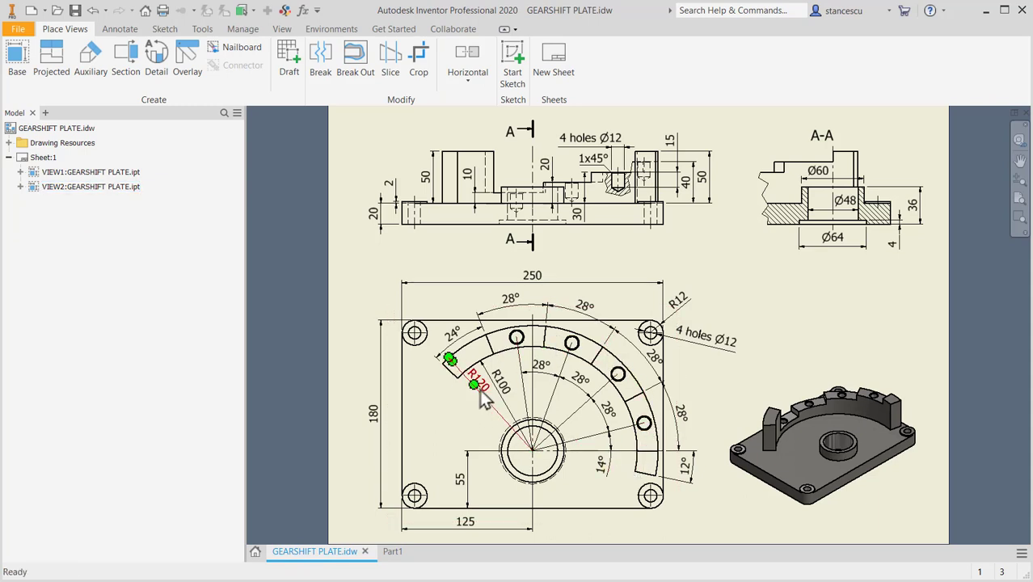
{"action": "left_click_drag", "start_coordinate": [482, 400], "coordinate": [510, 393]}
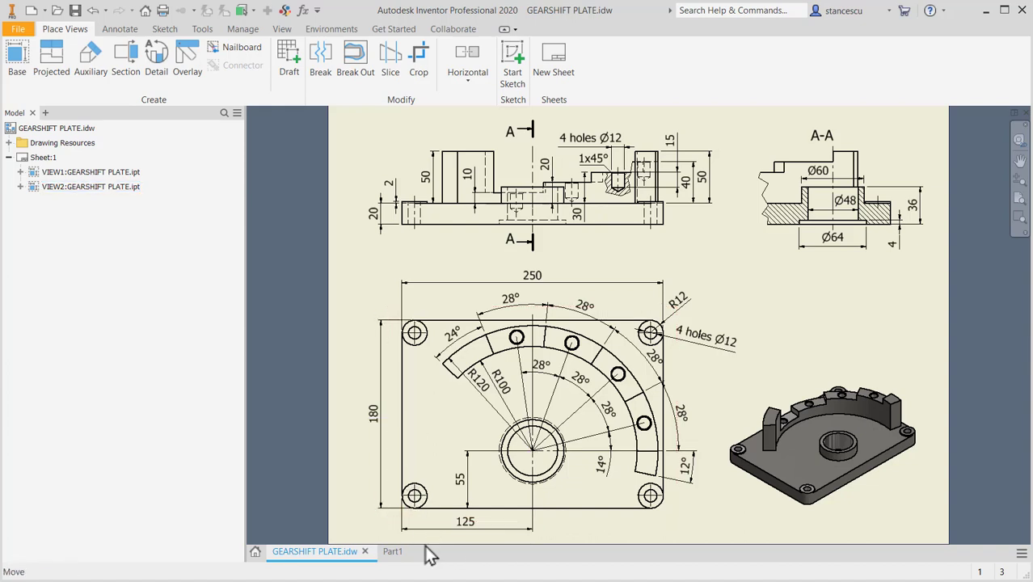
{"action": "left_click", "coordinate": [392, 556]}
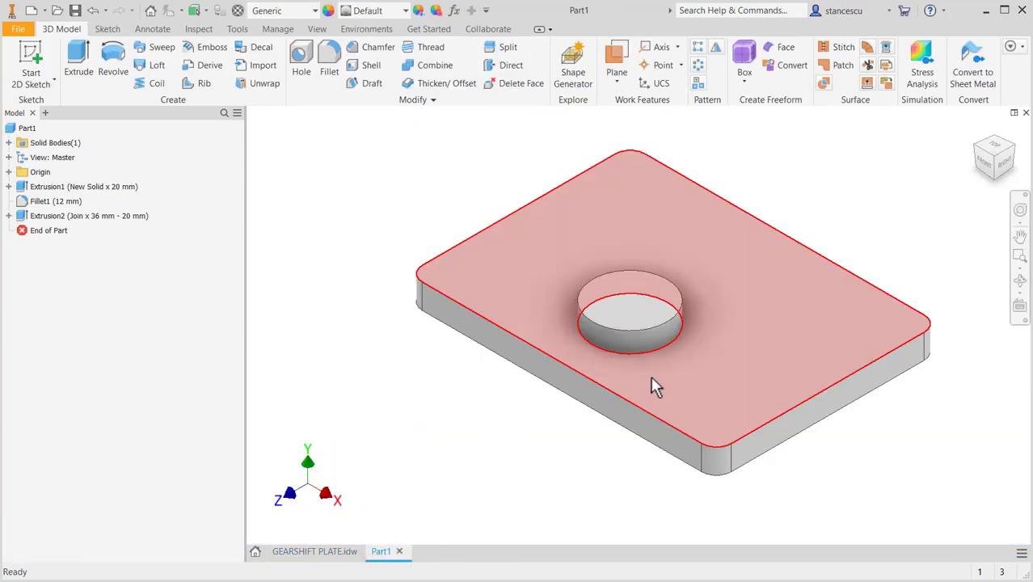
Step: Start a new sketch on the plate's upper face around the boss and slice the graphics at the sketch plane
{"action": "left_click", "coordinate": [652, 384]}
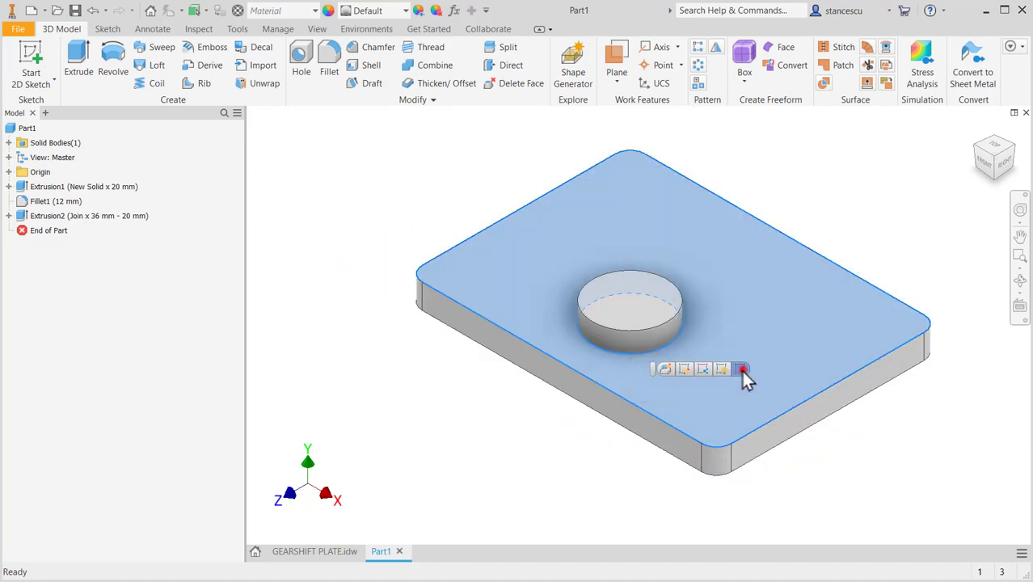
{"action": "left_click", "coordinate": [742, 369]}
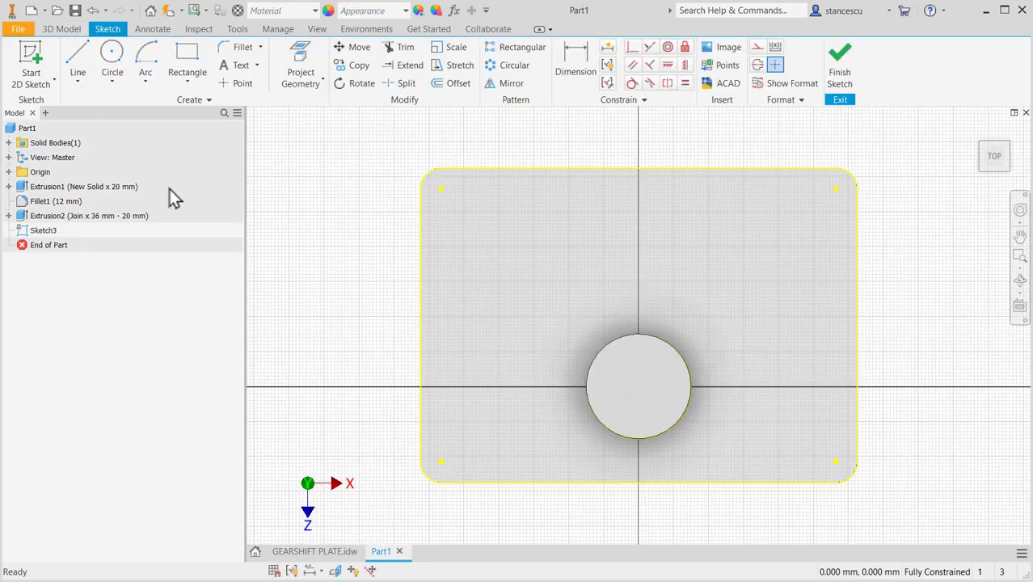
{"action": "key", "text": "F7"}
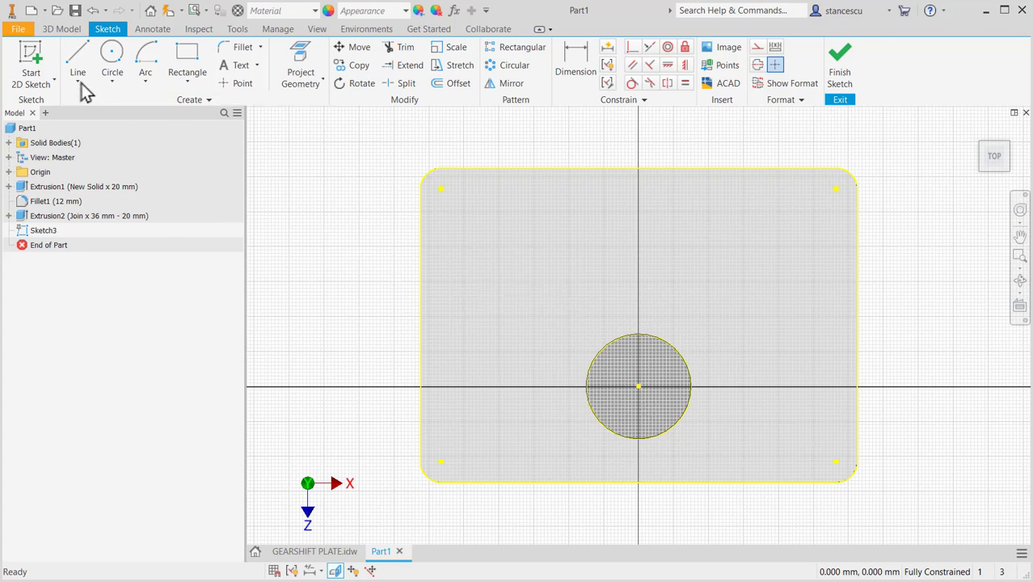
Step: Sketch the rib's inner centre-point arc around the origin, radius about 96 mm, from below the X axis counterclockwise to the upper-left area
{"action": "left_click", "coordinate": [156, 61]}
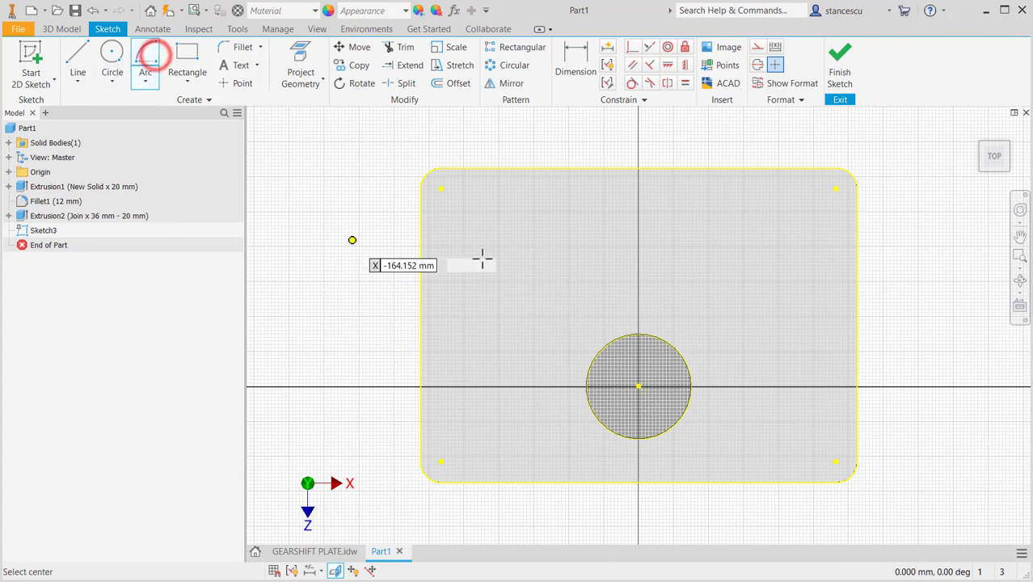
{"action": "left_click", "coordinate": [638, 385]}
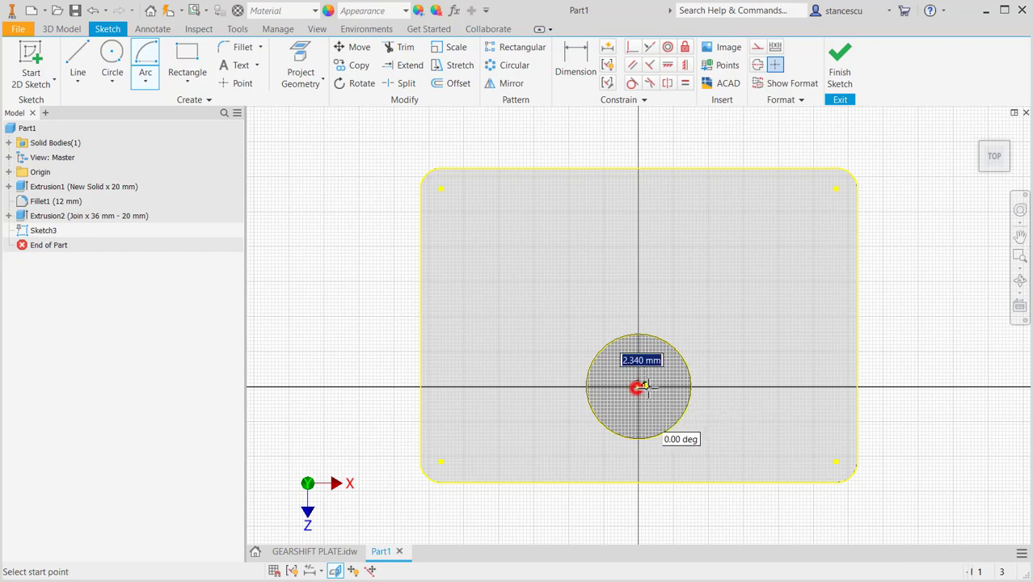
{"action": "left_click", "coordinate": [798, 432]}
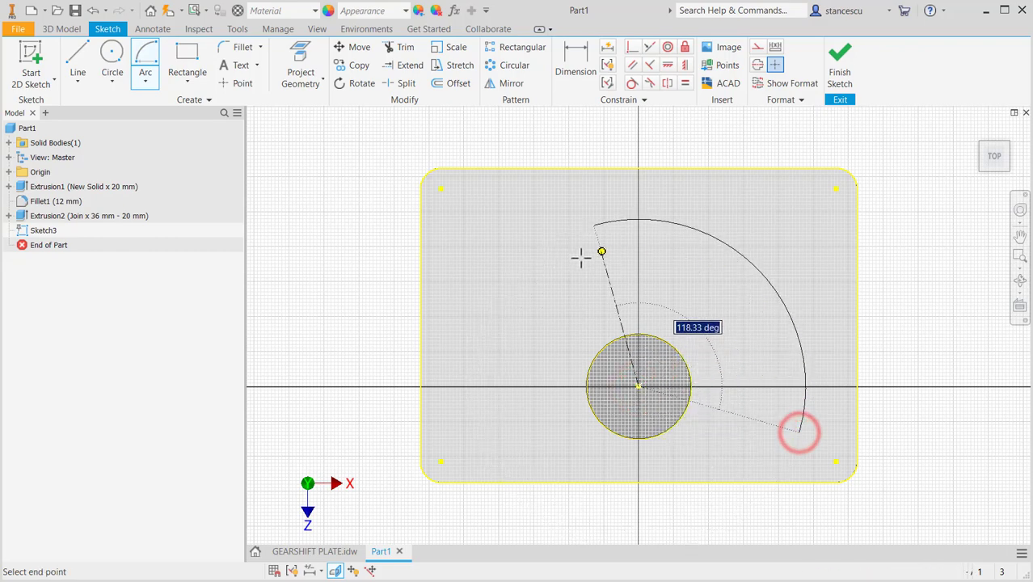
{"action": "left_click", "coordinate": [526, 310]}
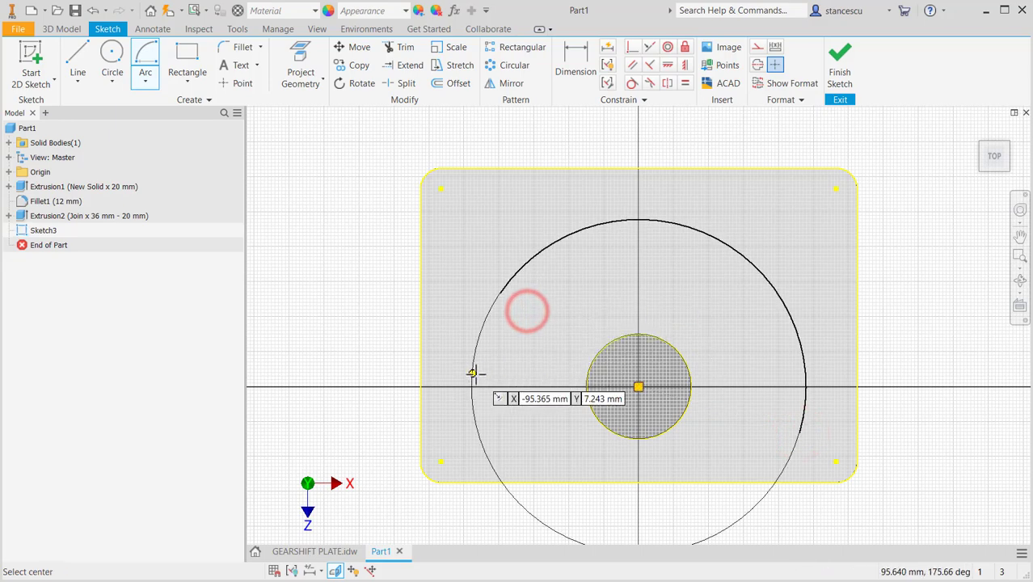
Step: Draw two construction lines joining both endpoints of the arc to the origin
{"action": "left_click", "coordinate": [73, 57]}
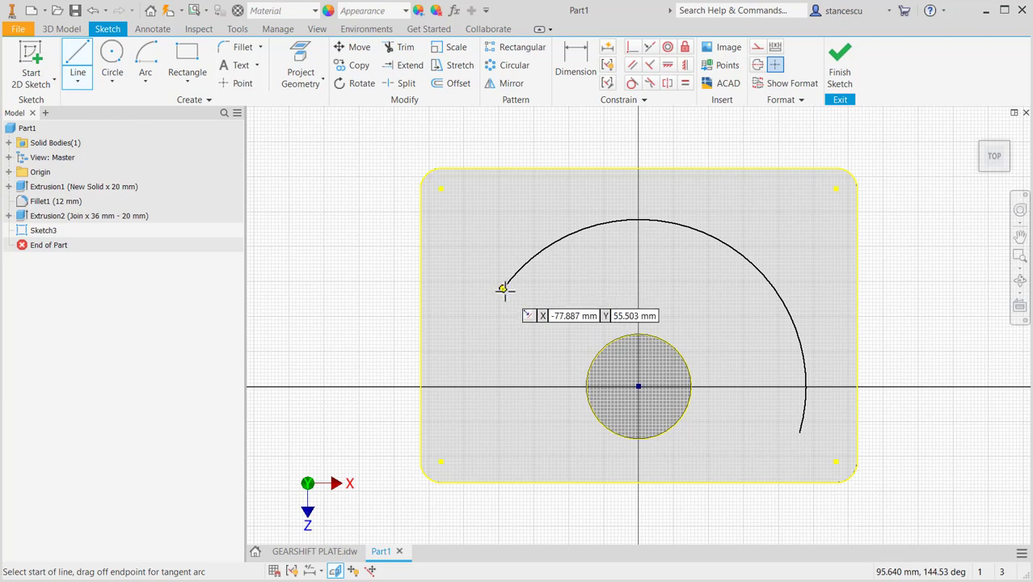
{"action": "left_click", "coordinate": [754, 48]}
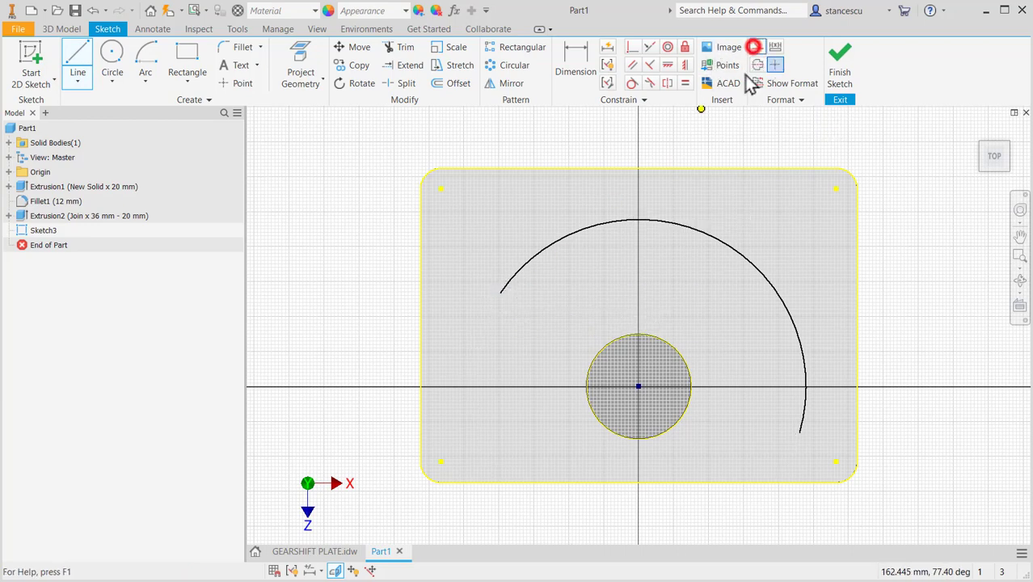
{"action": "left_click", "coordinate": [503, 294]}
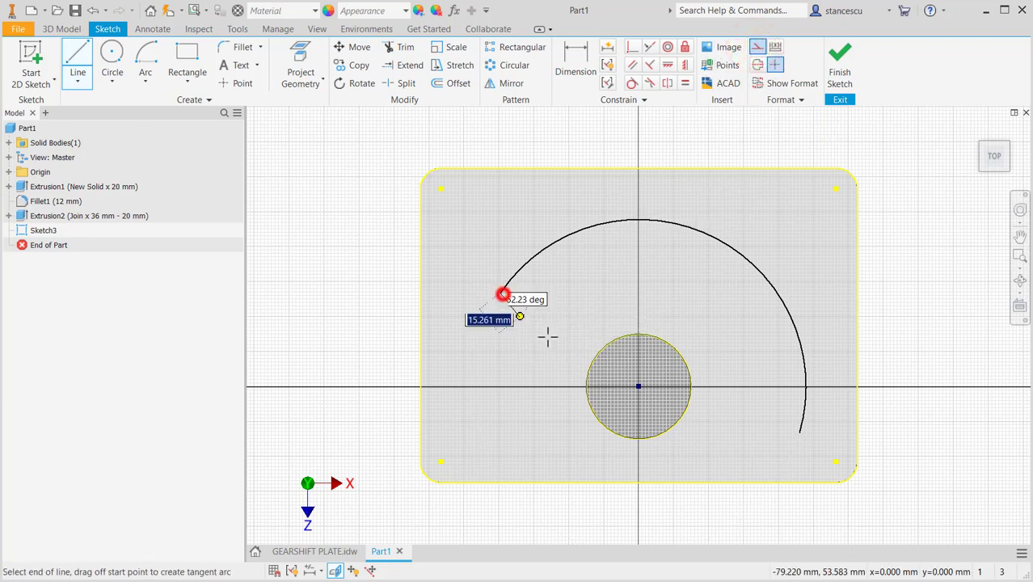
{"action": "left_click", "coordinate": [639, 386]}
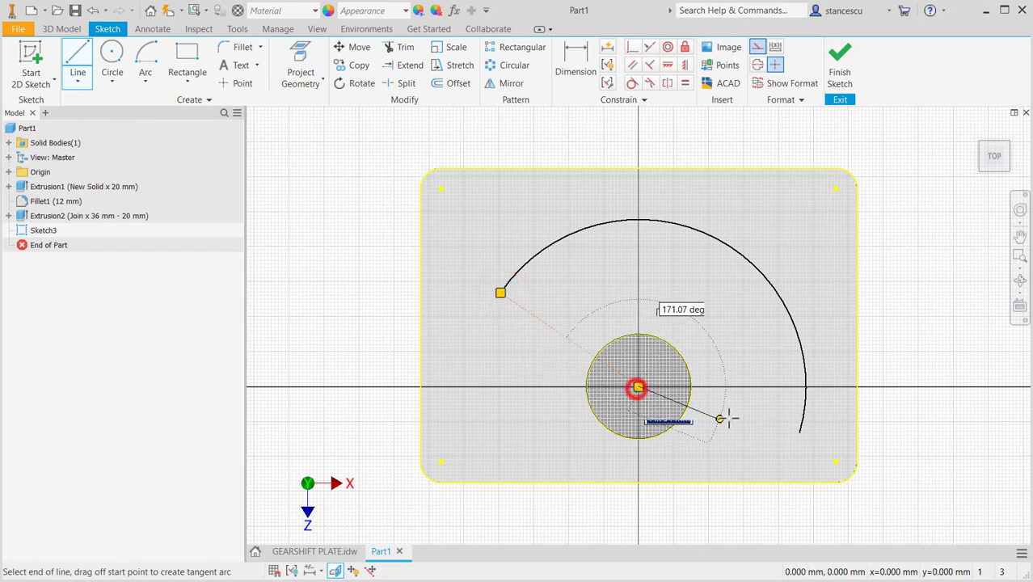
{"action": "left_click", "coordinate": [799, 433]}
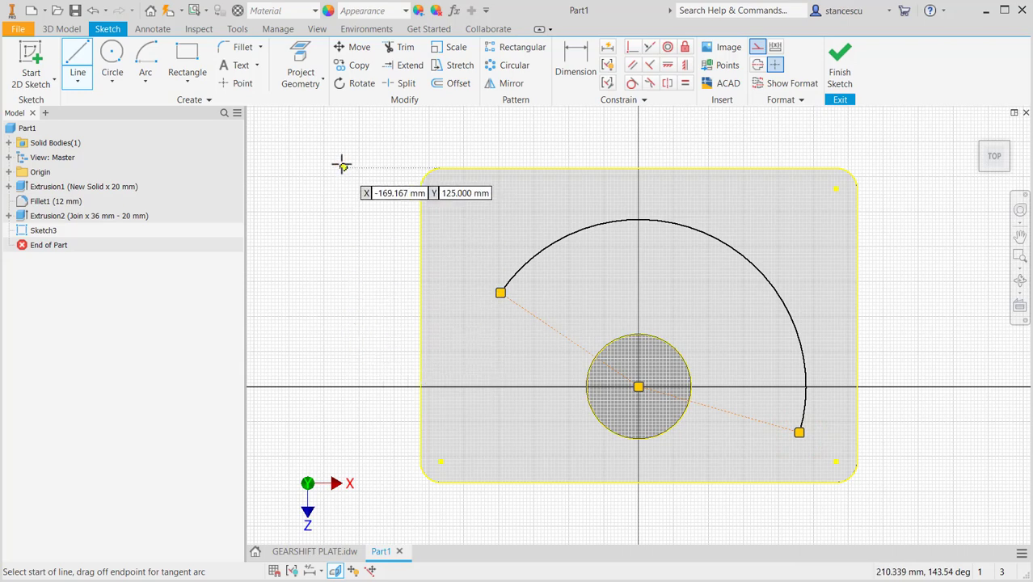
Step: Project the X axis into the sketch as reference geometry
{"action": "left_click", "coordinate": [308, 63]}
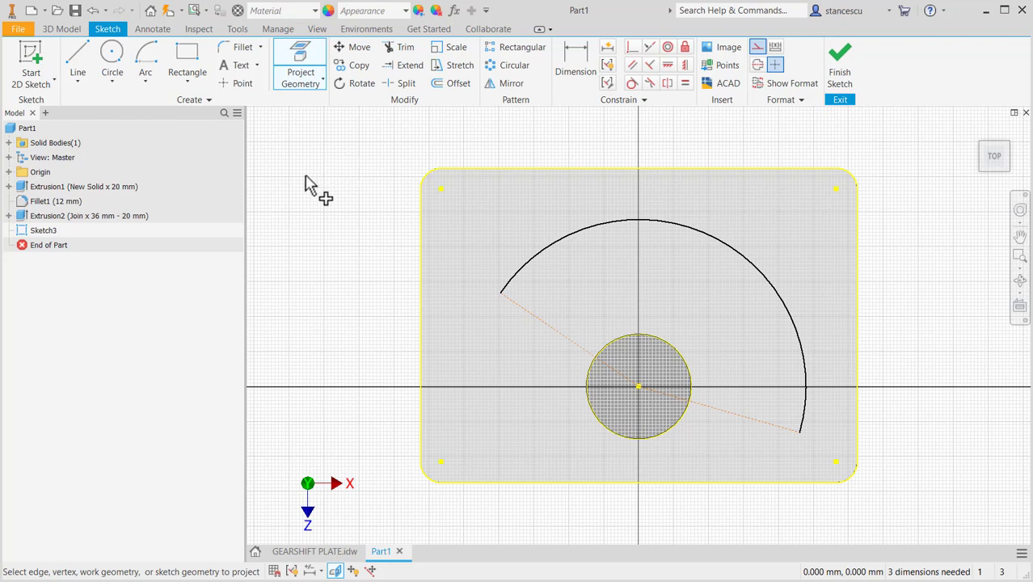
{"action": "left_click", "coordinate": [9, 172]}
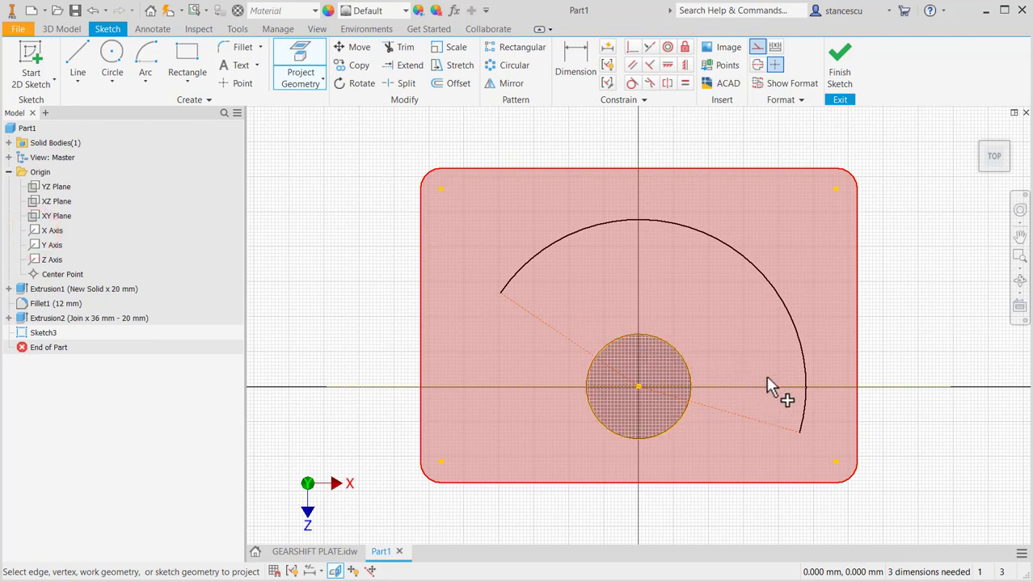
{"action": "left_click", "coordinate": [768, 386]}
{"action": "key", "text": "Escape"}
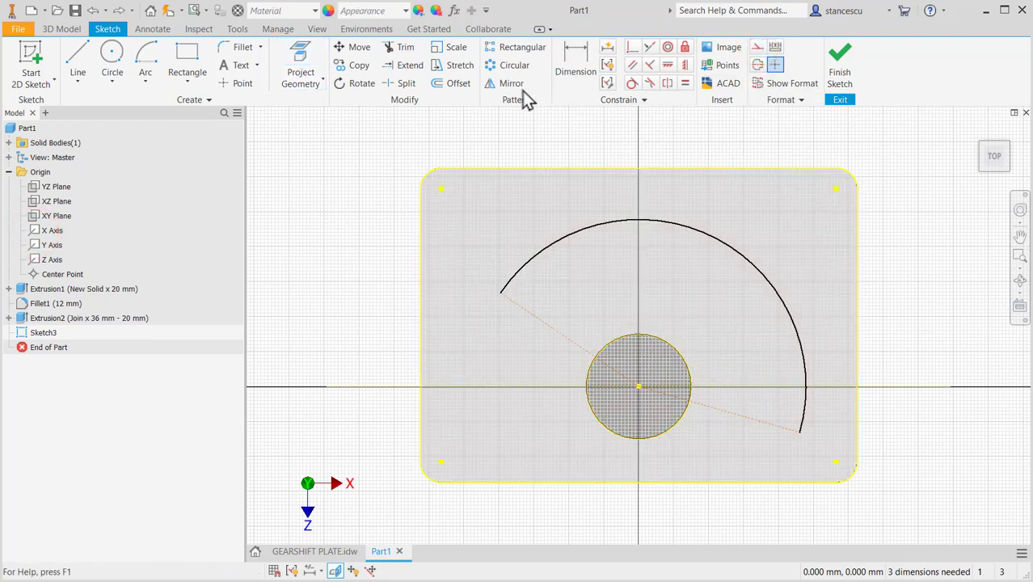
Step: Dimension the angle between the lower construction line and the projected X axis as 12 degrees
{"action": "left_click", "coordinate": [574, 65]}
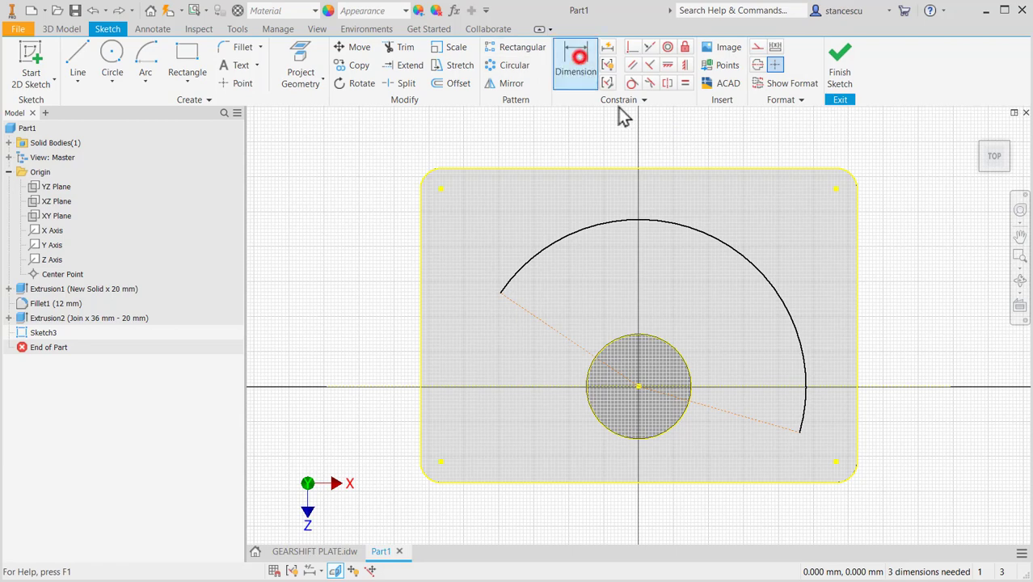
{"action": "left_click", "coordinate": [750, 417]}
{"action": "left_click", "coordinate": [754, 385]}
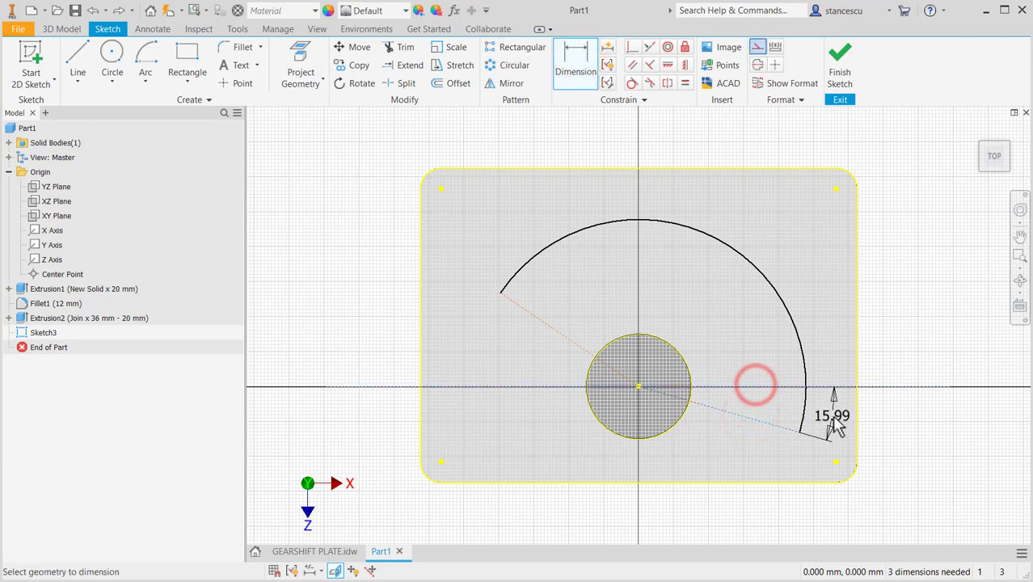
{"action": "left_click", "coordinate": [833, 415]}
{"action": "type", "text": "12"}
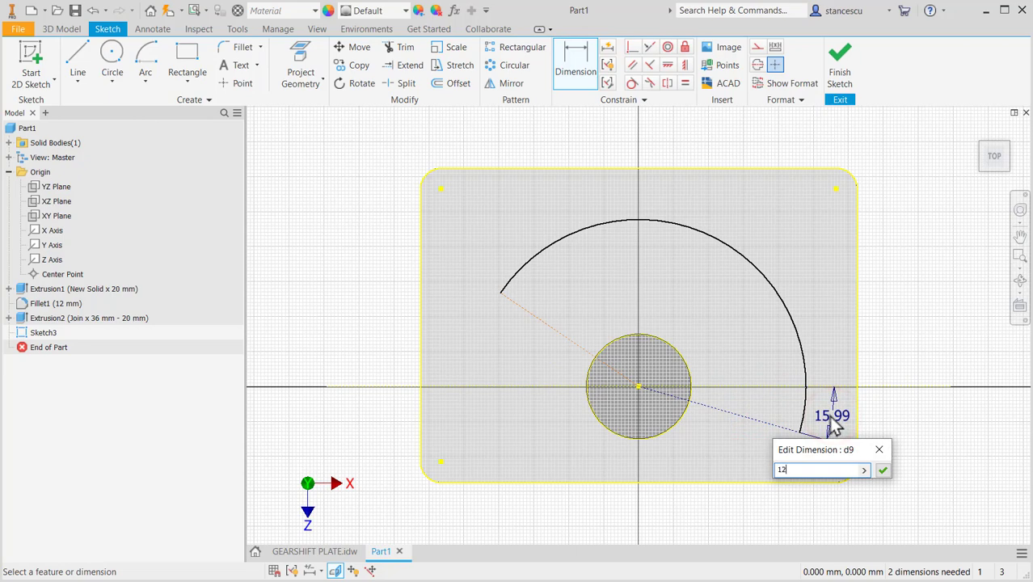
{"action": "key", "text": "Return"}
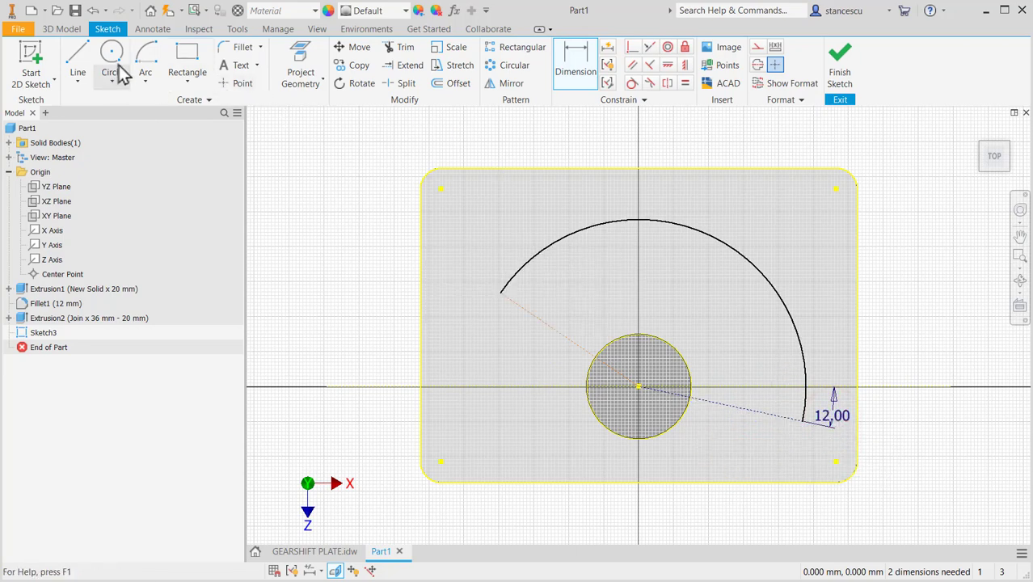
Step: Sketch a larger outer arc centred on the origin, from about X -93, Y 63 mm clockwise to the extension of the lower construction line
{"action": "left_click", "coordinate": [146, 55]}
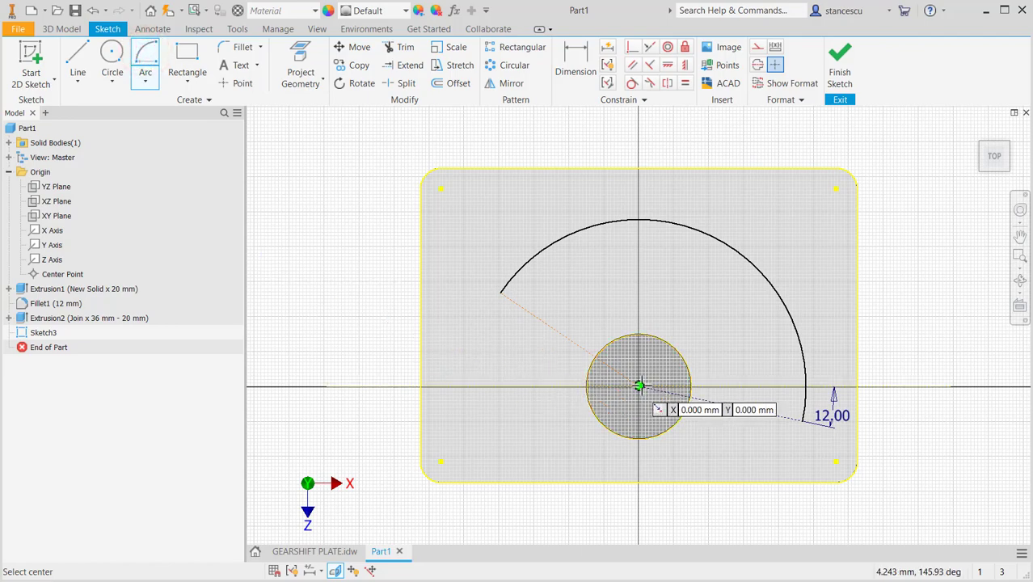
{"action": "left_click", "coordinate": [638, 386]}
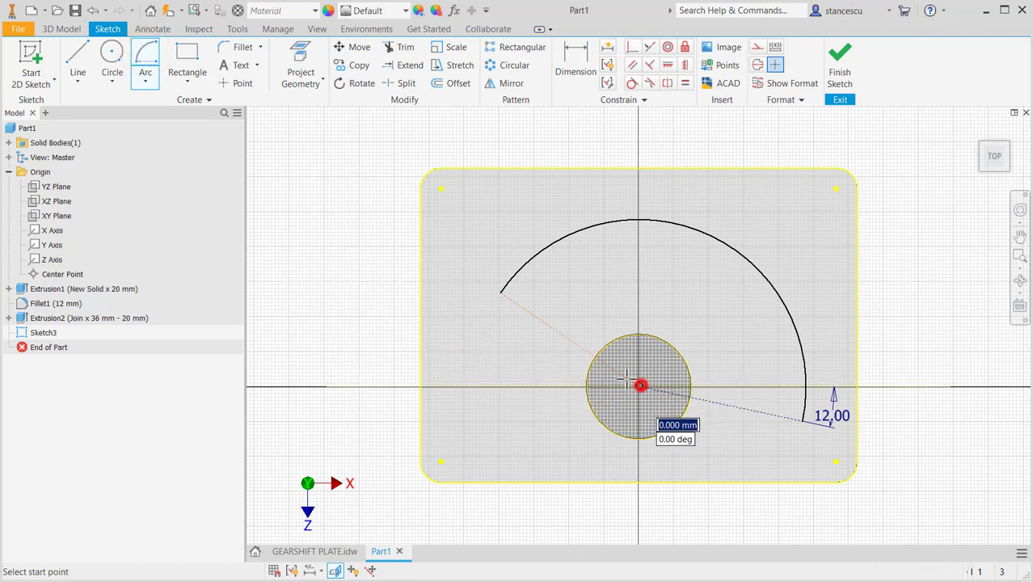
{"action": "left_click", "coordinate": [475, 276]}
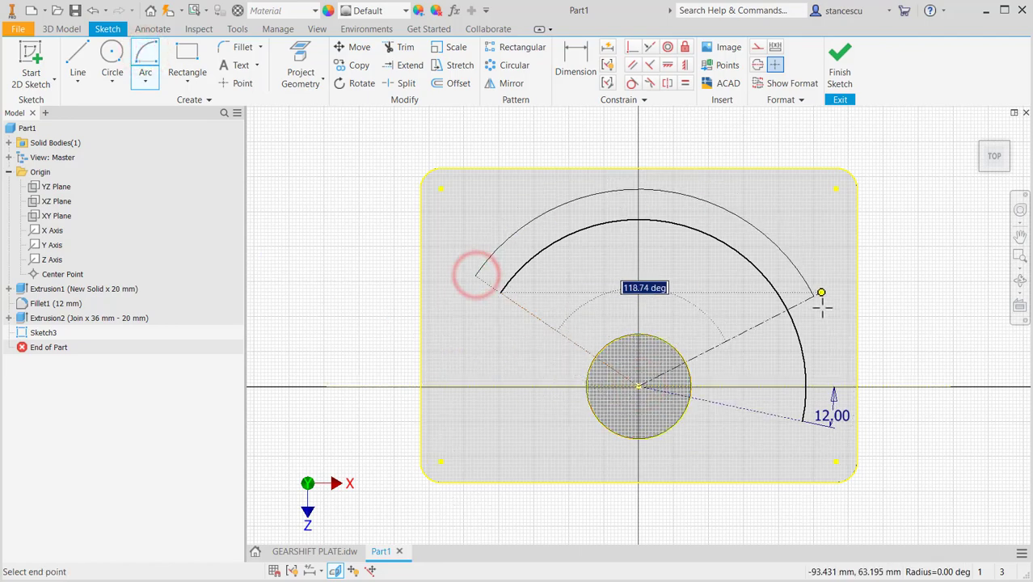
{"action": "left_click", "coordinate": [833, 426]}
{"action": "key", "text": "d"}
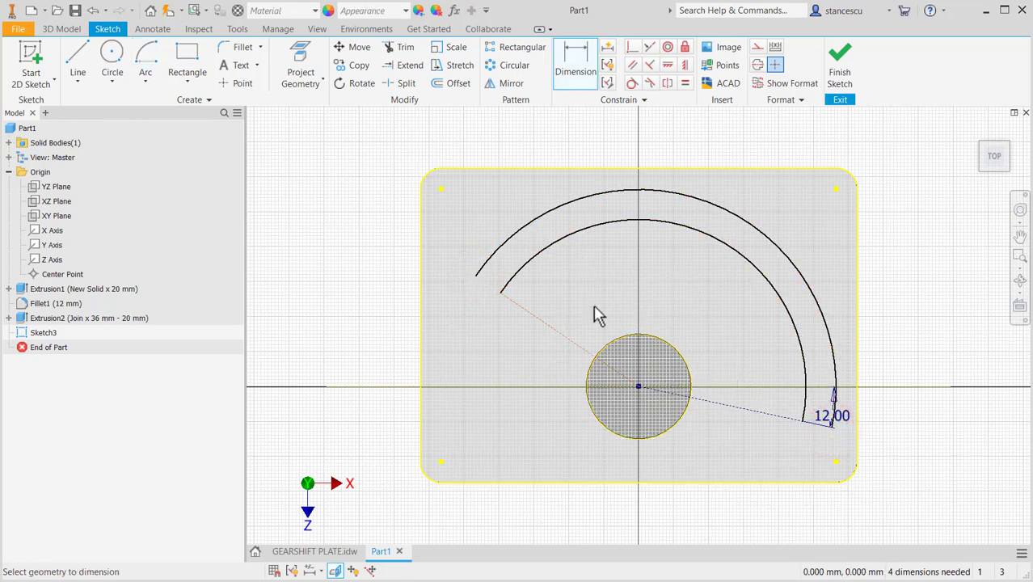
Step: Dimension the outer arc's radius as 120 mm and the inner arc's radius as 100 mm
{"action": "left_click", "coordinate": [488, 256]}
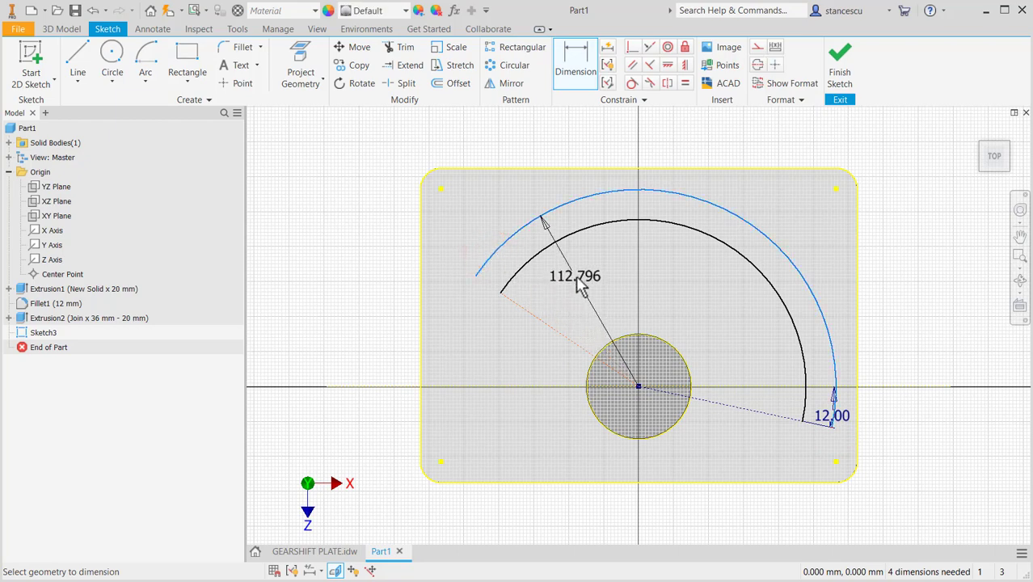
{"action": "left_click", "coordinate": [568, 288]}
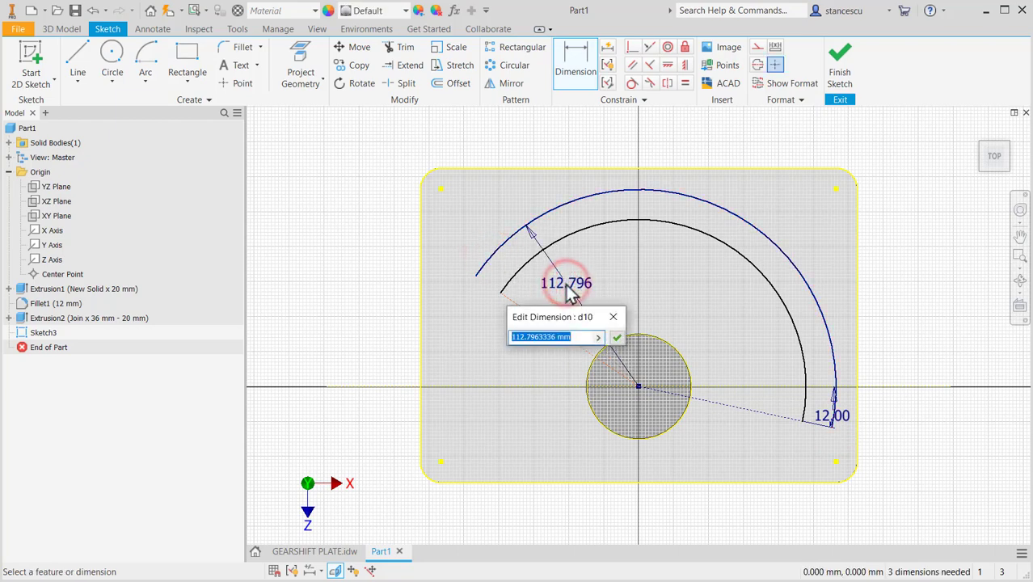
{"action": "type", "text": "12"}
{"action": "key", "text": "BackSpace"}
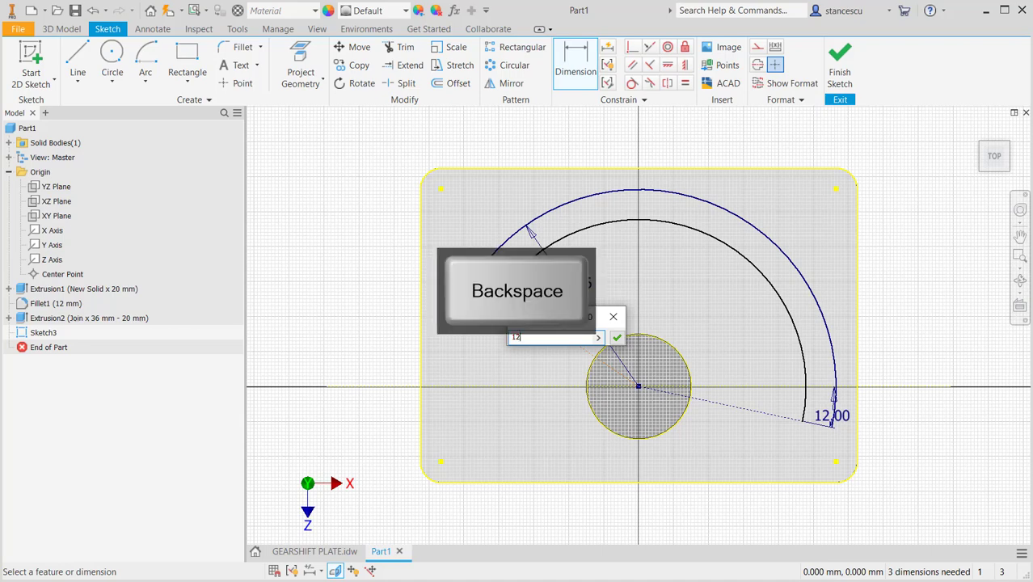
{"action": "key", "text": "Return"}
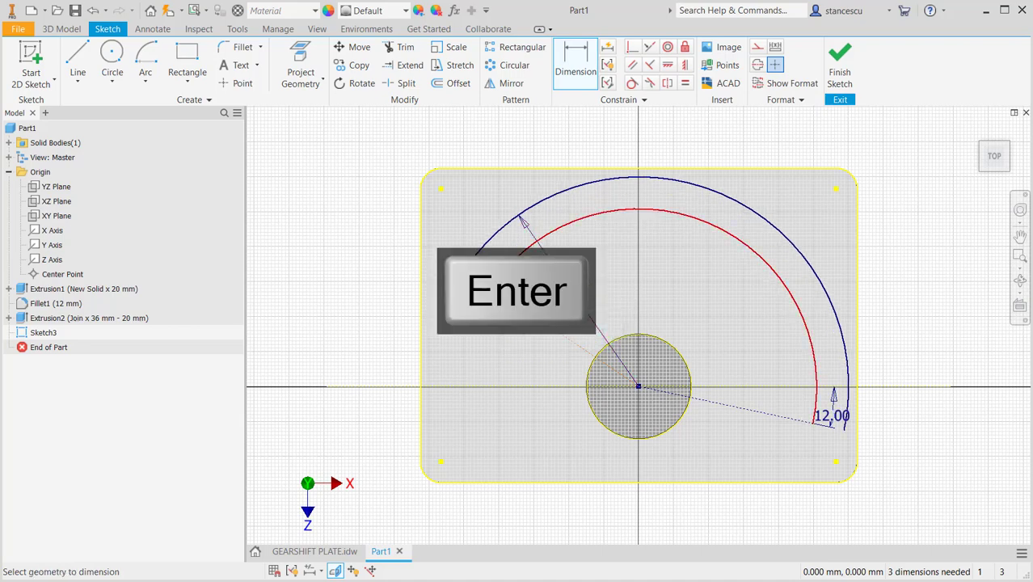
{"action": "left_click", "coordinate": [512, 261]}
{"action": "left_click", "coordinate": [559, 316]}
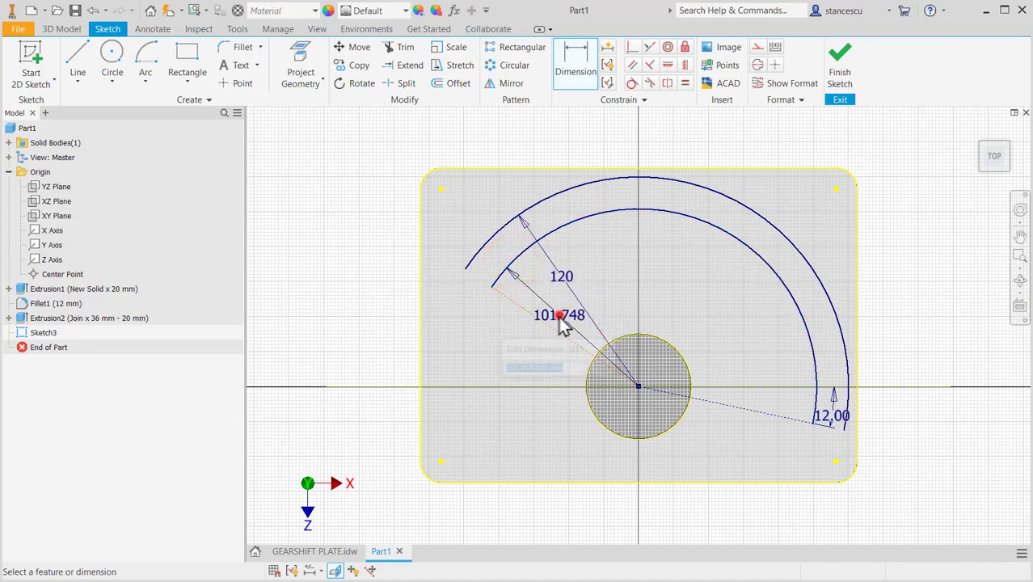
{"action": "type", "text": "100"}
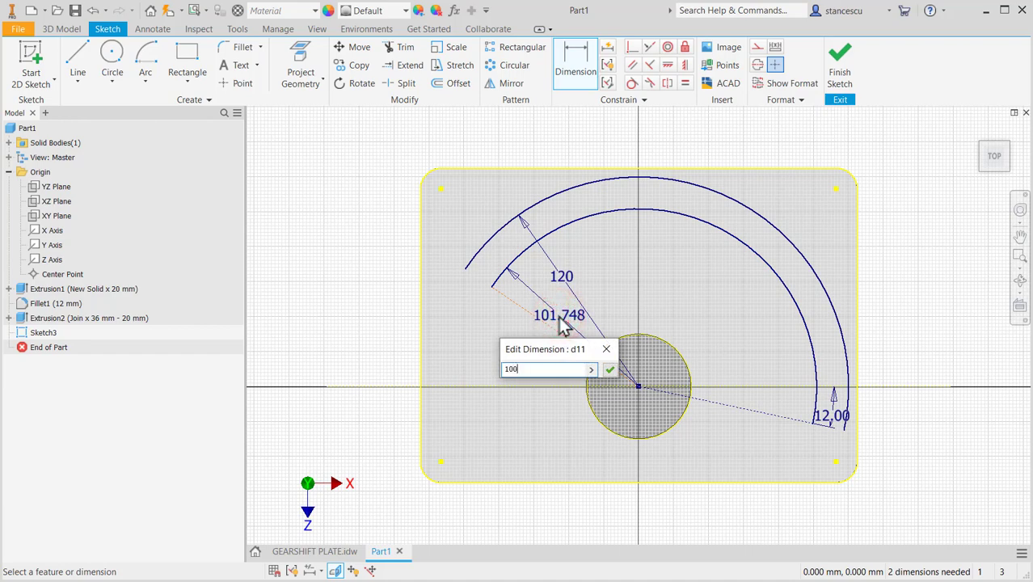
{"action": "key", "text": "Return"}
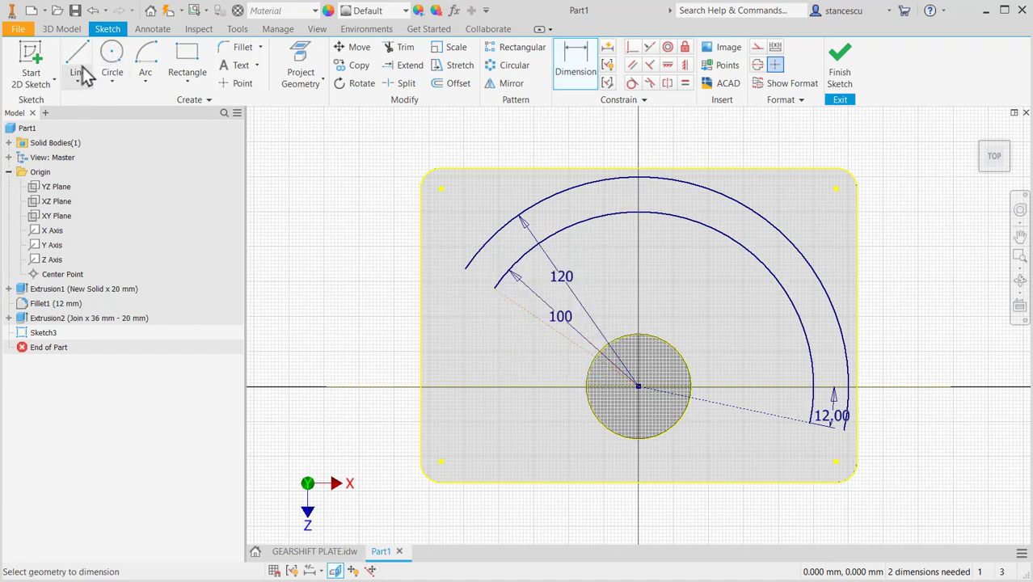
Step: Draw lines joining the inner and outer arcs' endpoints at both ends to close the curved band
{"action": "left_click", "coordinate": [78, 61]}
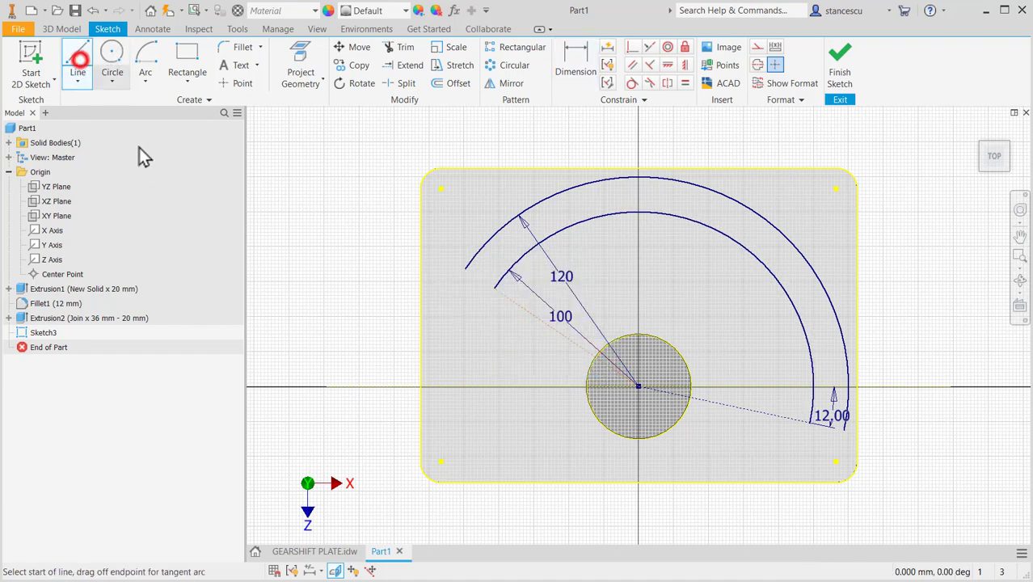
{"action": "left_click", "coordinate": [810, 421]}
{"action": "left_click", "coordinate": [844, 430]}
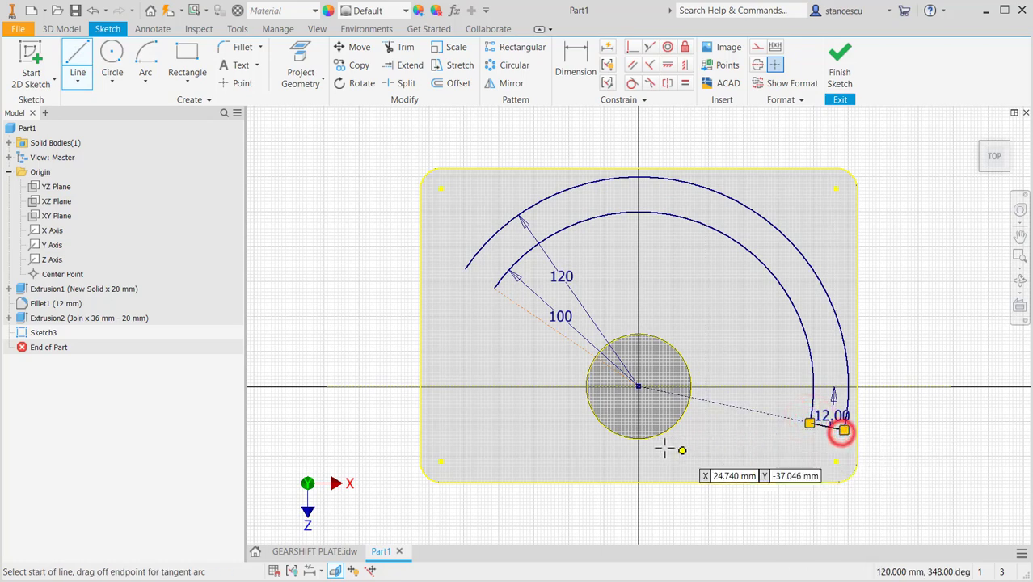
{"action": "left_click", "coordinate": [467, 265]}
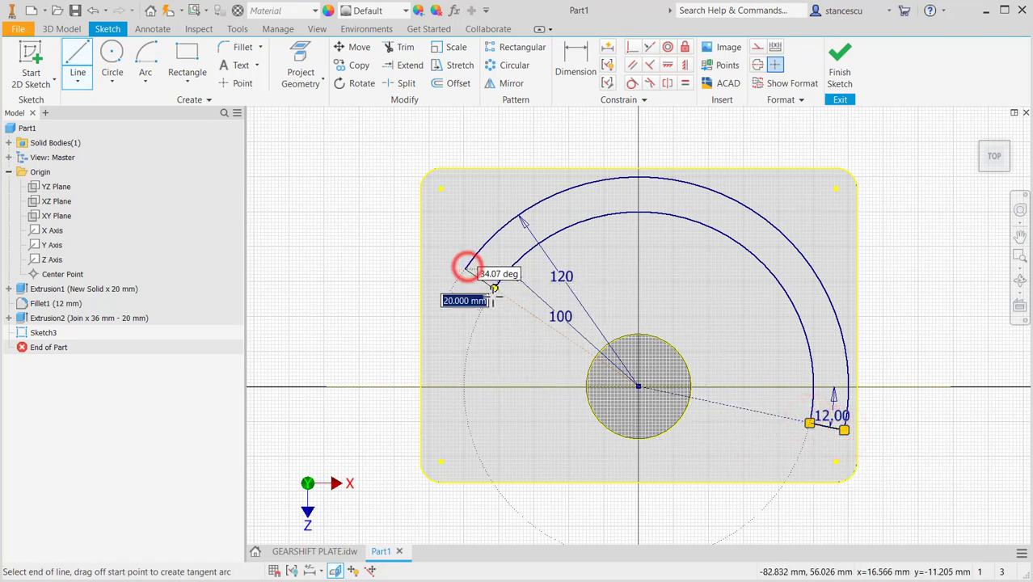
{"action": "left_click", "coordinate": [493, 288]}
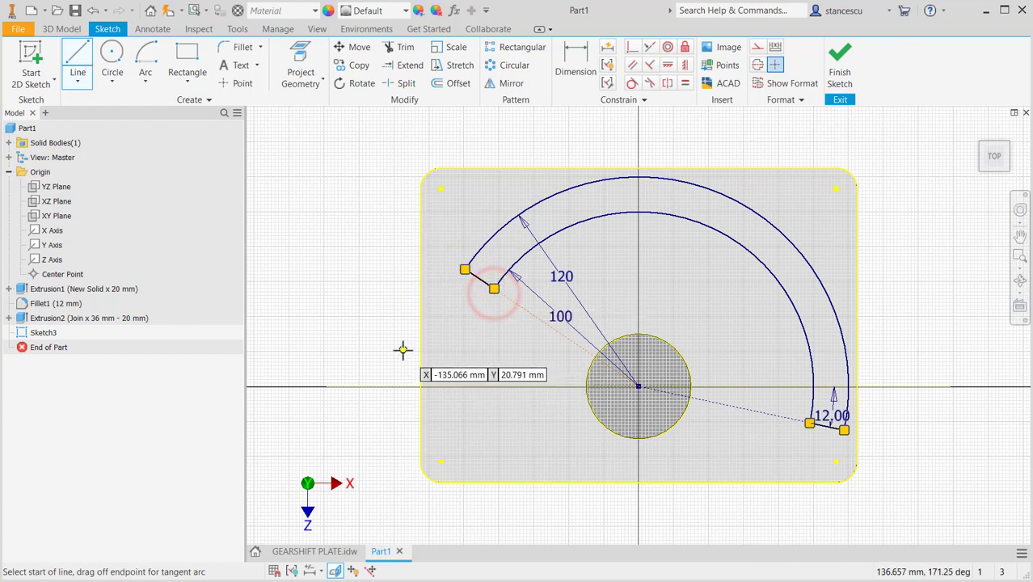
{"action": "key", "text": "Escape"}
{"action": "key", "text": "Escape"}
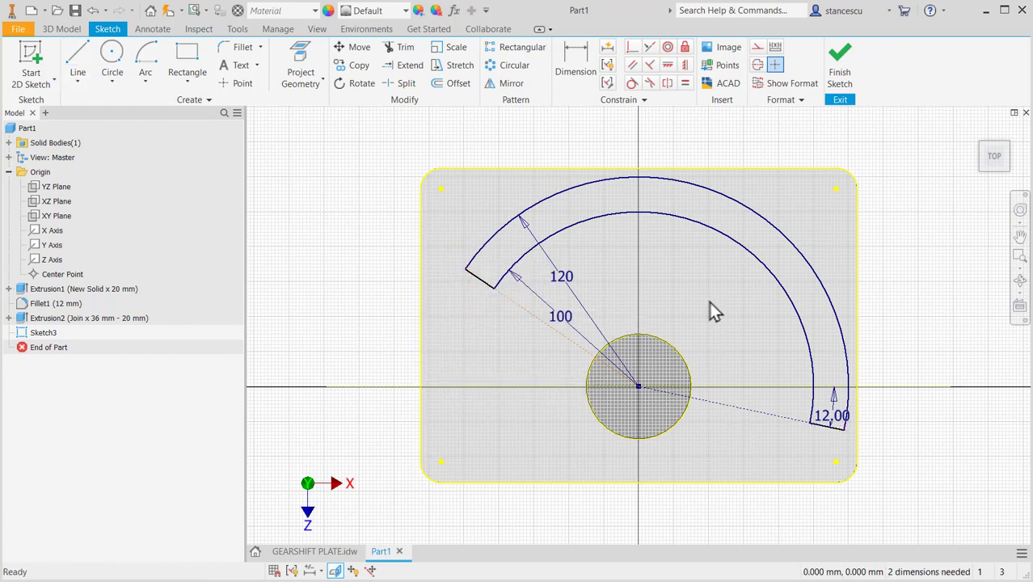
Step: Draw a 20 mm horizontal line across the curved band along the X axis, from the inner arc to the outer arc
{"action": "left_click", "coordinate": [77, 60]}
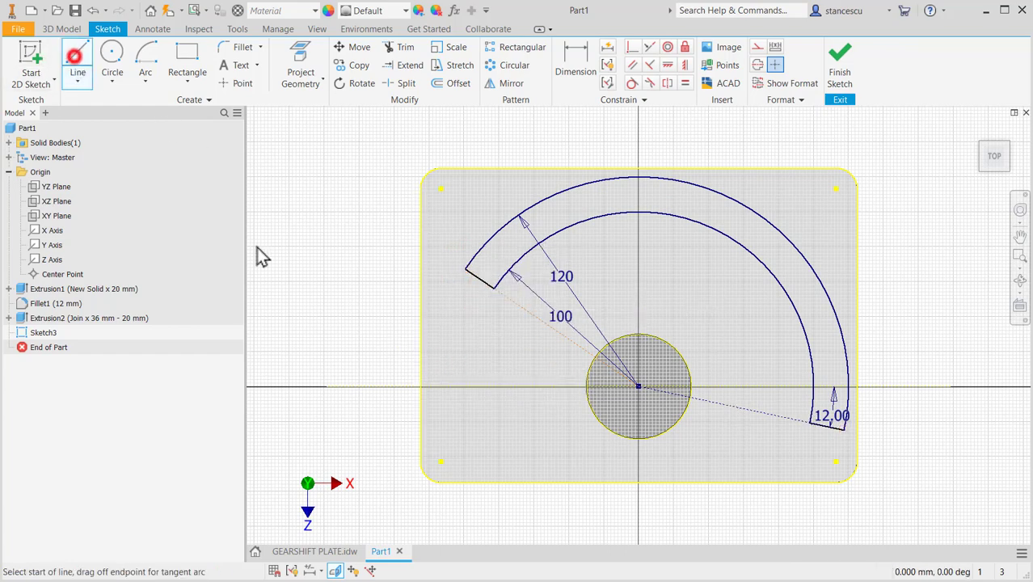
{"action": "left_click", "coordinate": [811, 387]}
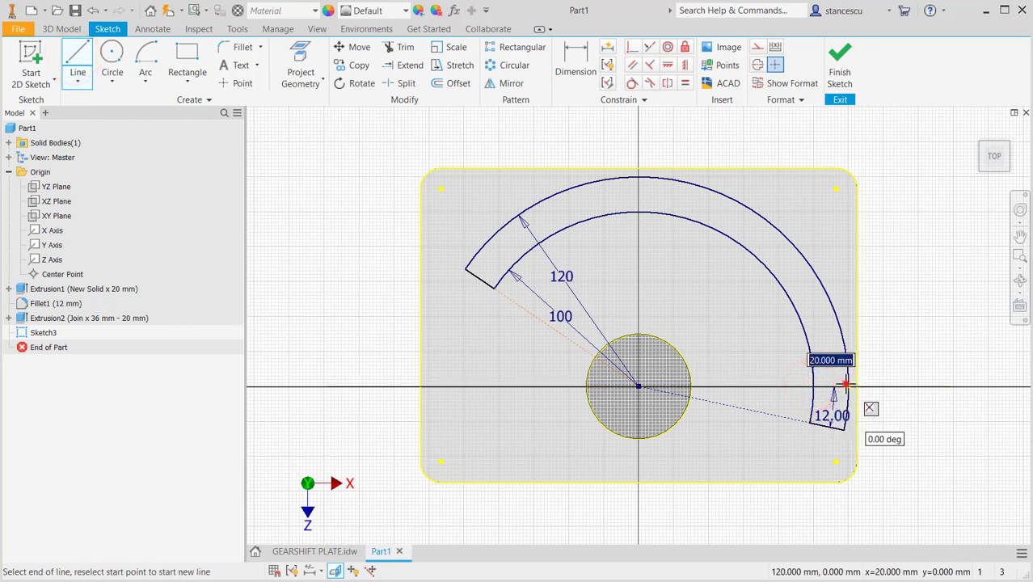
{"action": "left_click", "coordinate": [845, 385]}
{"action": "key", "text": "Escape"}
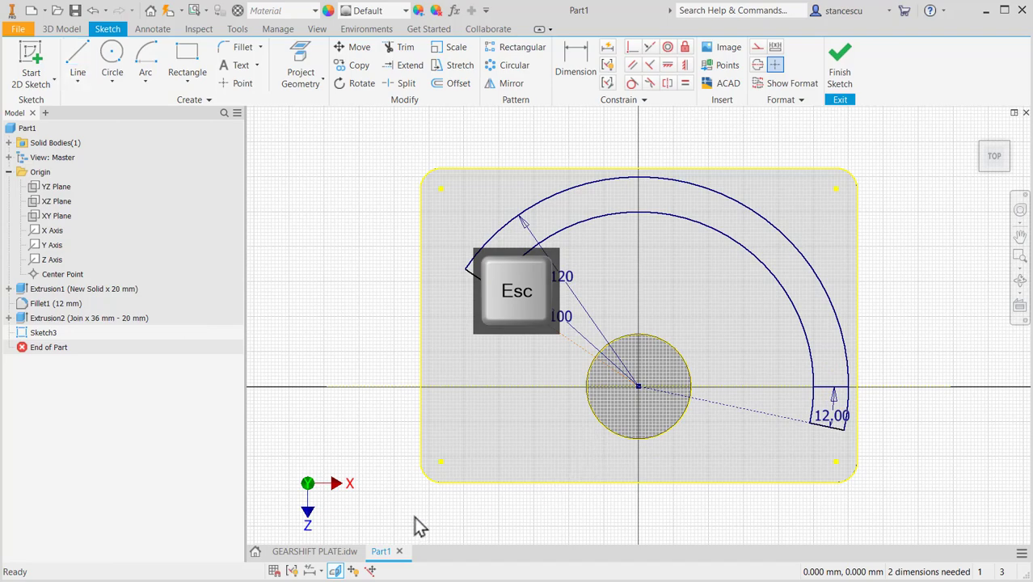
Step: Check the angular spacing in the GEARSHIFT PLATE.idw drawing and circular-pattern the horizontal line about the origin with 5 instances over 112 degrees
{"action": "left_click", "coordinate": [315, 551]}
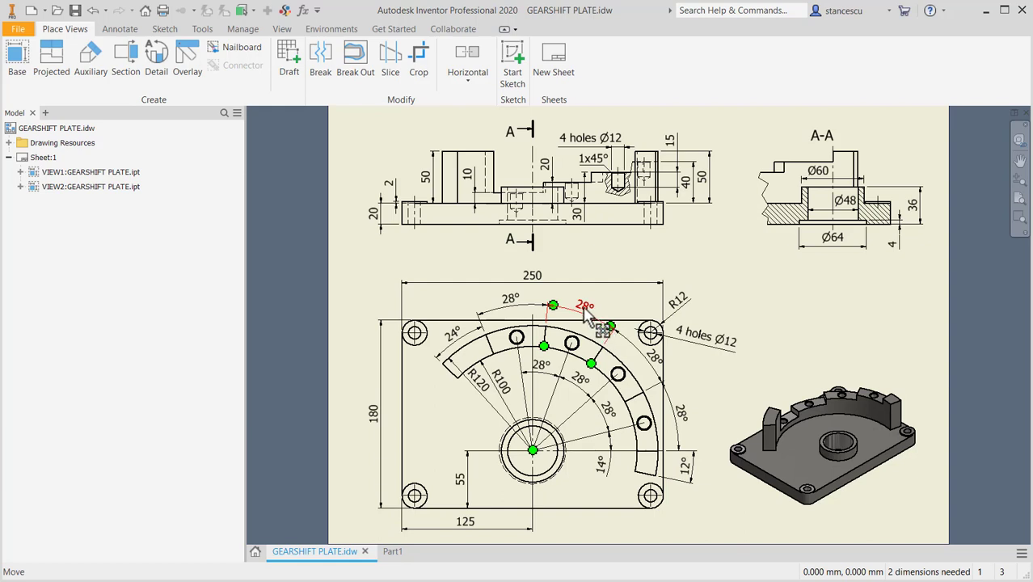
{"action": "left_click", "coordinate": [391, 553]}
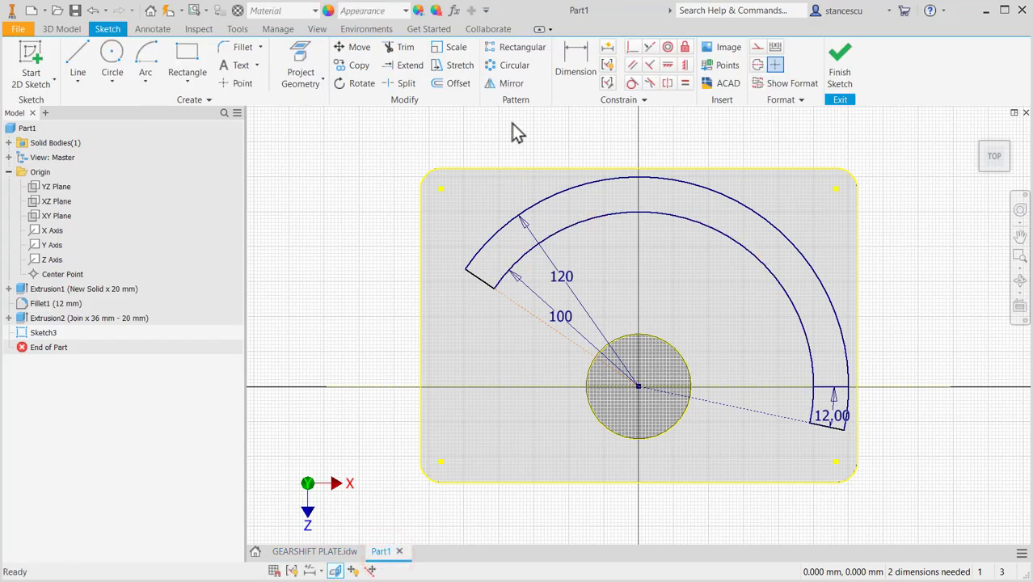
{"action": "left_click", "coordinate": [509, 64]}
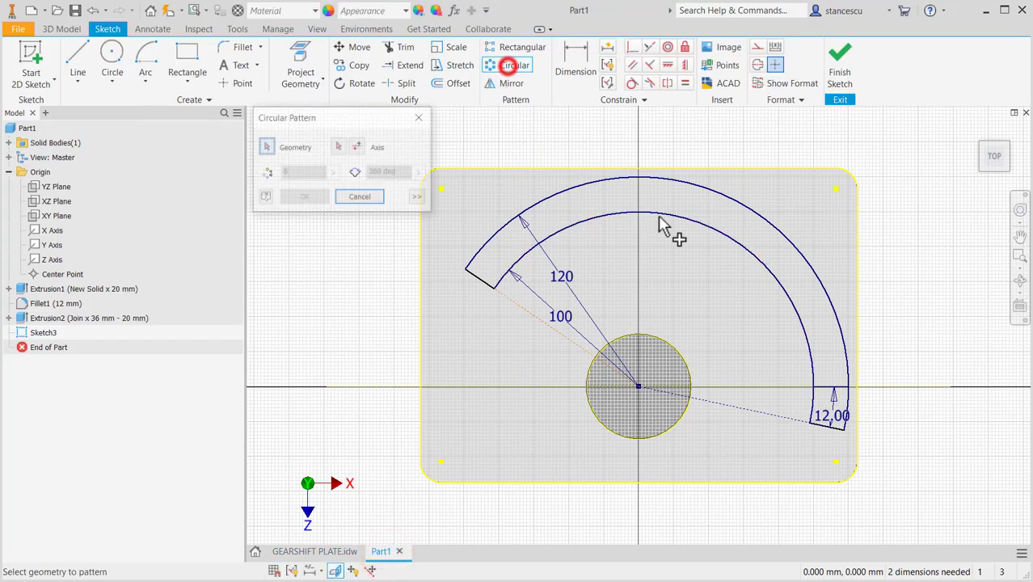
{"action": "left_click", "coordinate": [827, 391]}
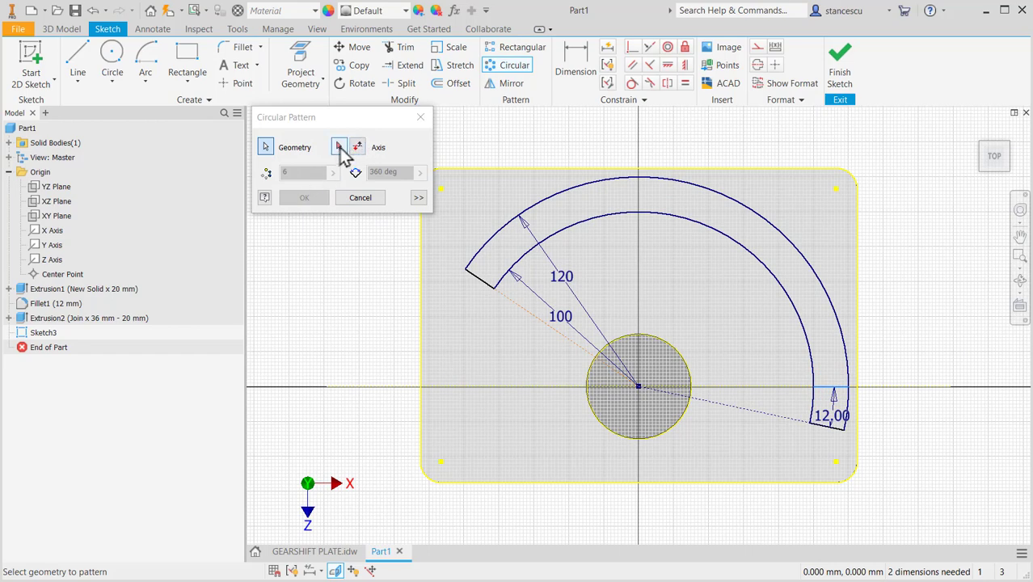
{"action": "left_click", "coordinate": [340, 147]}
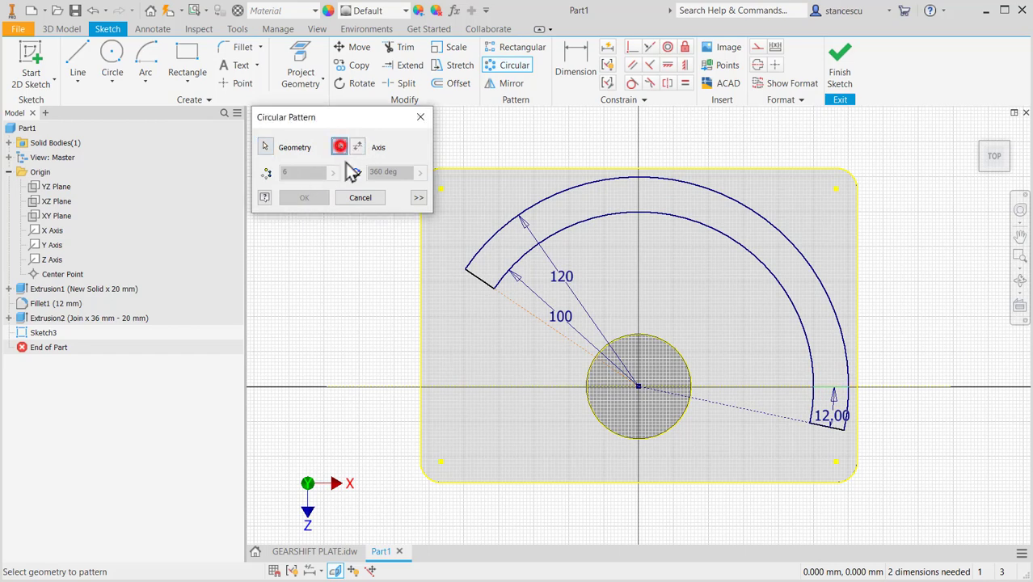
{"action": "left_click", "coordinate": [638, 387]}
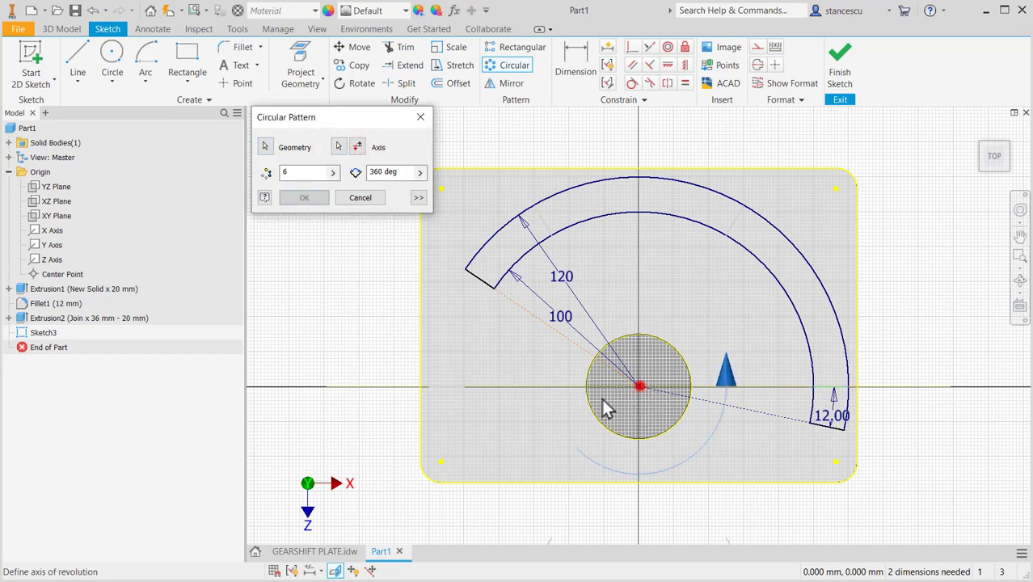
{"action": "double_click", "coordinate": [296, 173]}
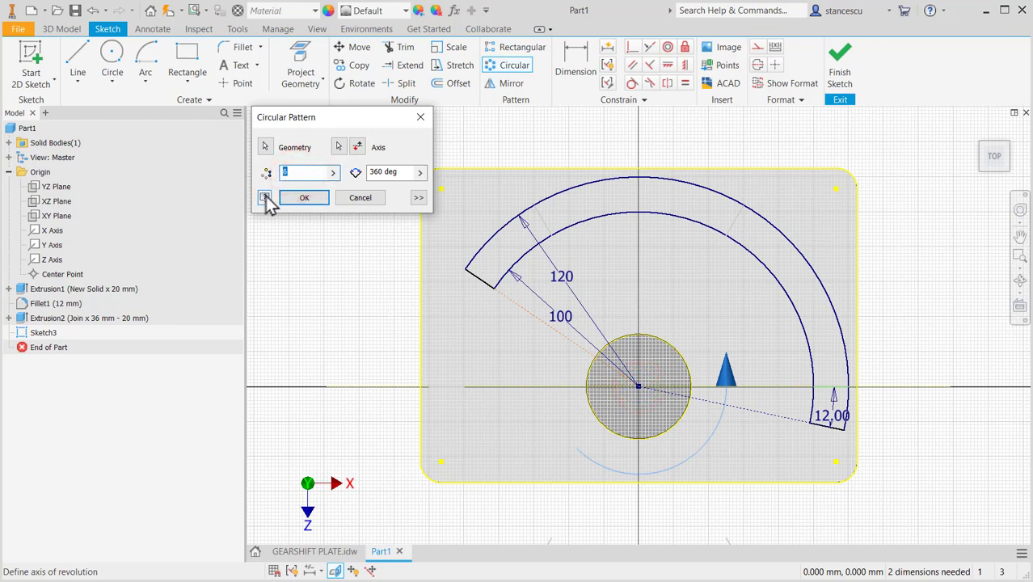
{"action": "type", "text": "5"}
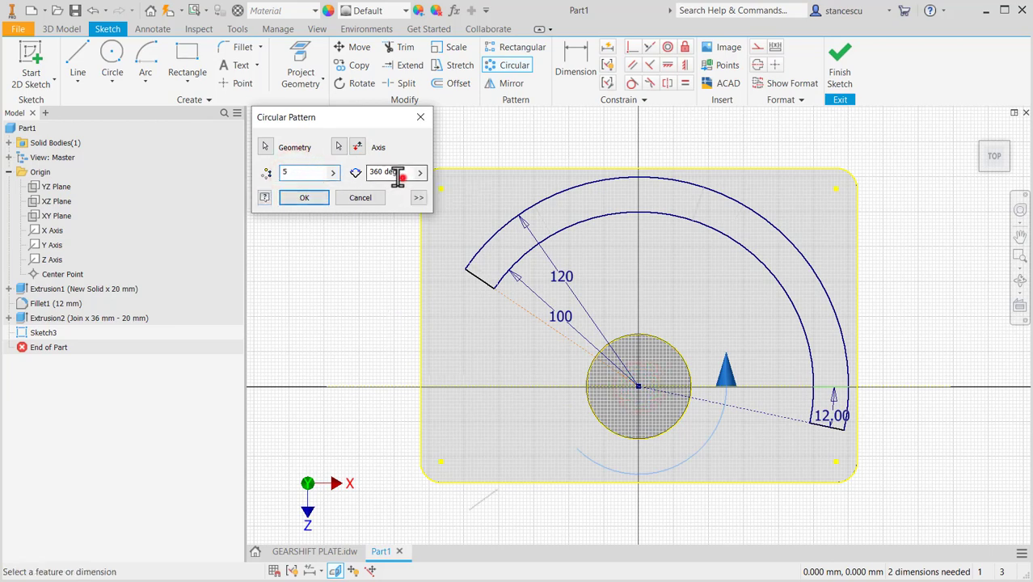
{"action": "double_click", "coordinate": [399, 173]}
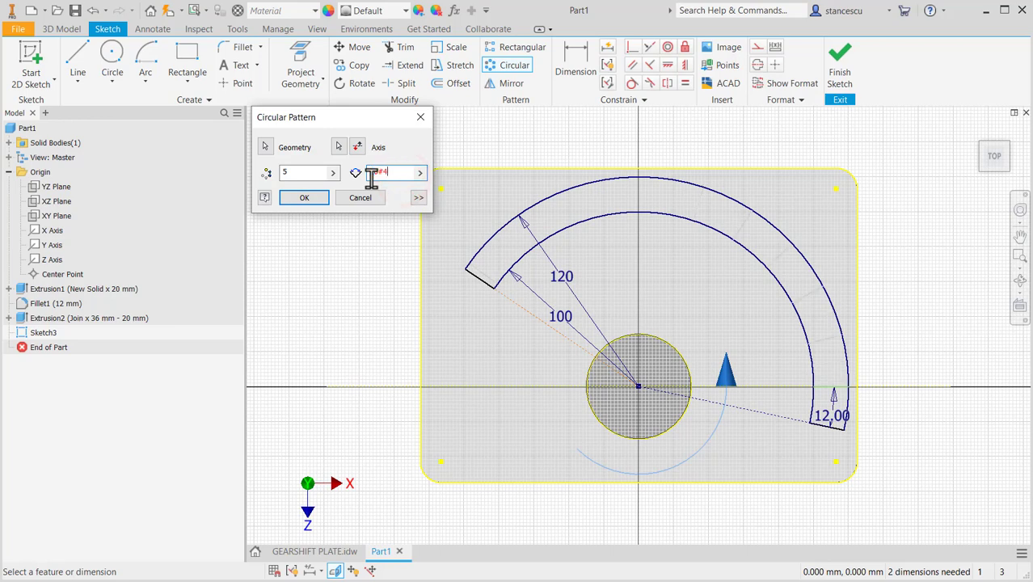
{"action": "key", "text": "BackSpace"}
{"action": "left_click", "coordinate": [326, 199]}
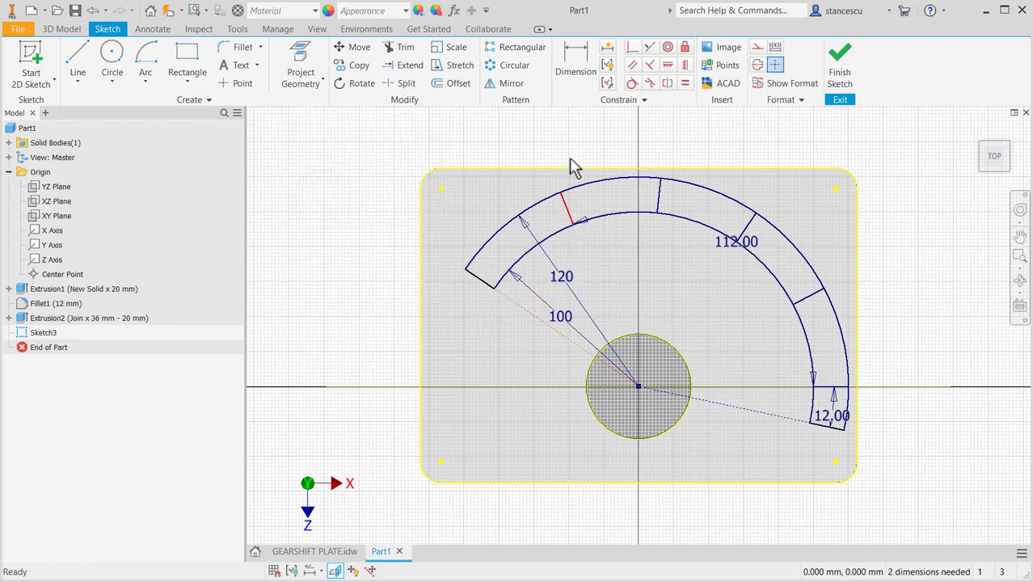
Step: Dimension the angle between the last patterned line and the band's upper end line as 24 degrees
{"action": "left_click", "coordinate": [576, 63]}
{"action": "left_click", "coordinate": [566, 206]}
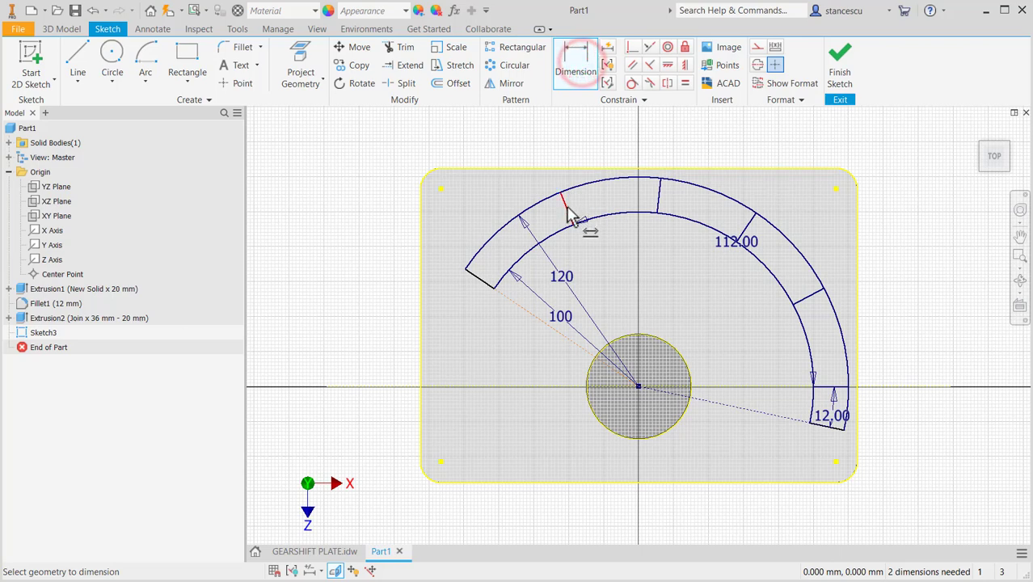
{"action": "left_click", "coordinate": [473, 277]}
{"action": "left_click", "coordinate": [479, 199]}
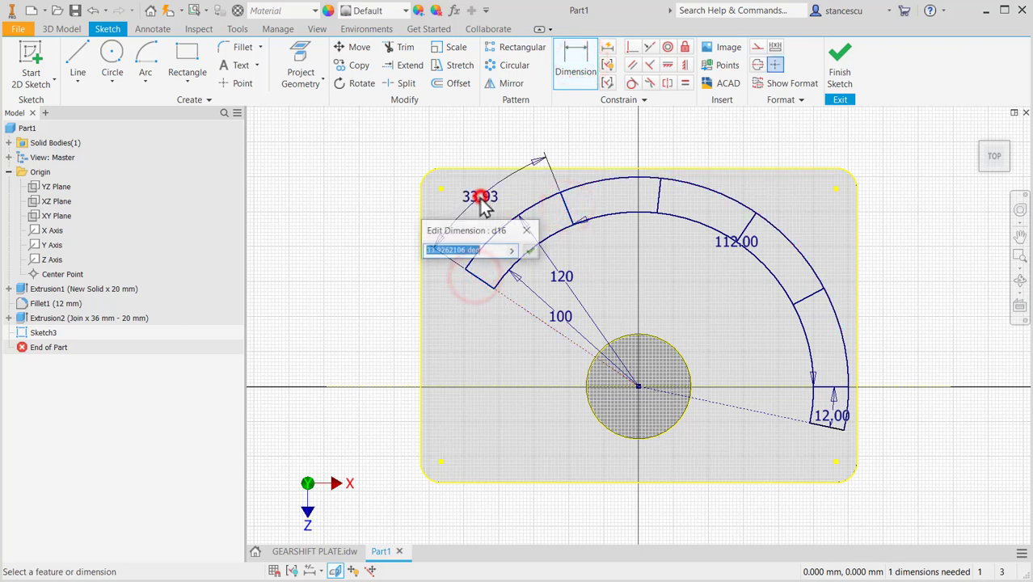
{"action": "type", "text": "24"}
{"action": "key", "text": "Return"}
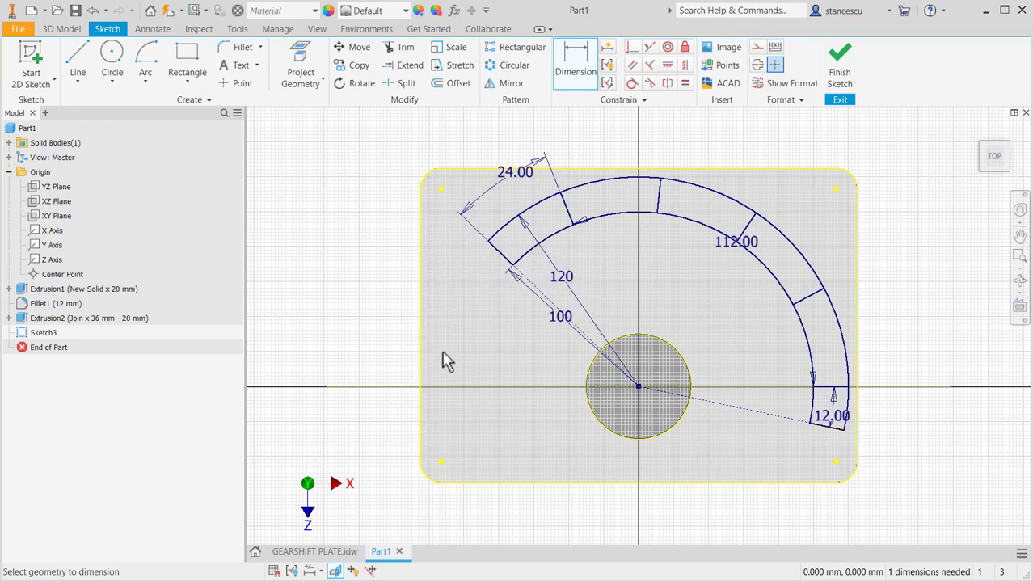
{"action": "key", "text": "Escape"}
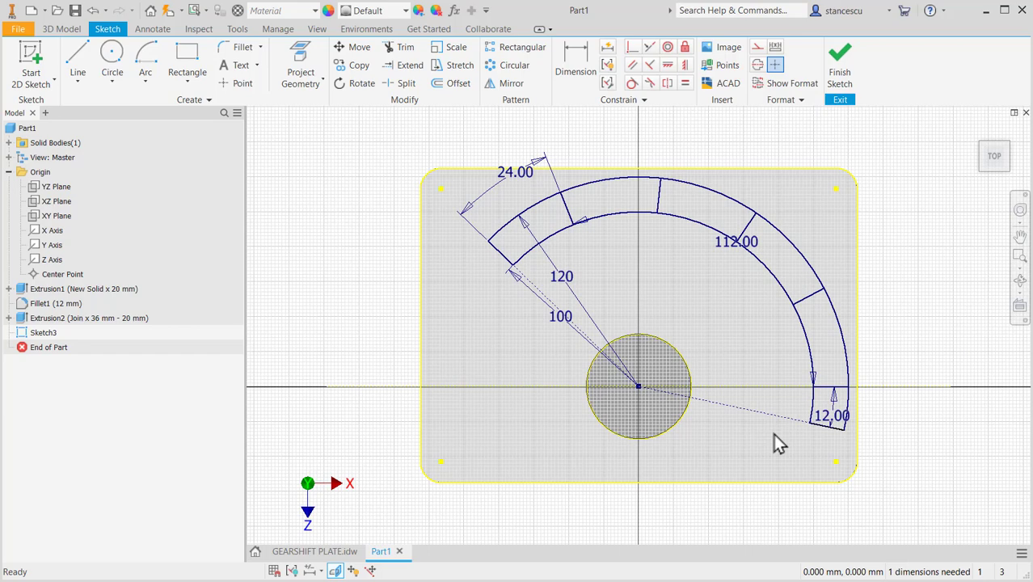
Step: Show the sketch constraints, make the band's lower end line collinear with the lower construction line, and hide the constraints again
{"action": "key", "text": "F8"}
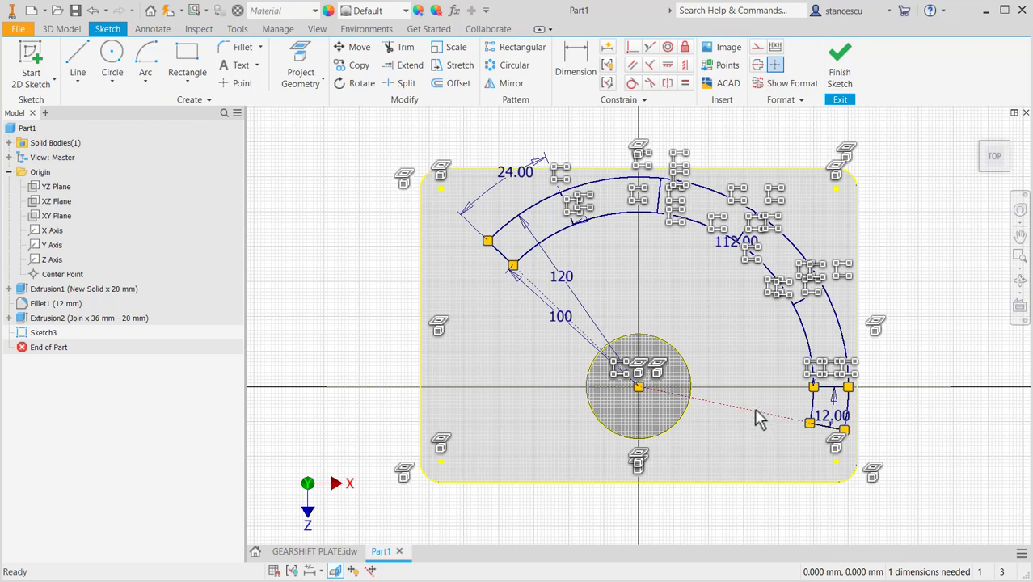
{"action": "left_click", "coordinate": [648, 47]}
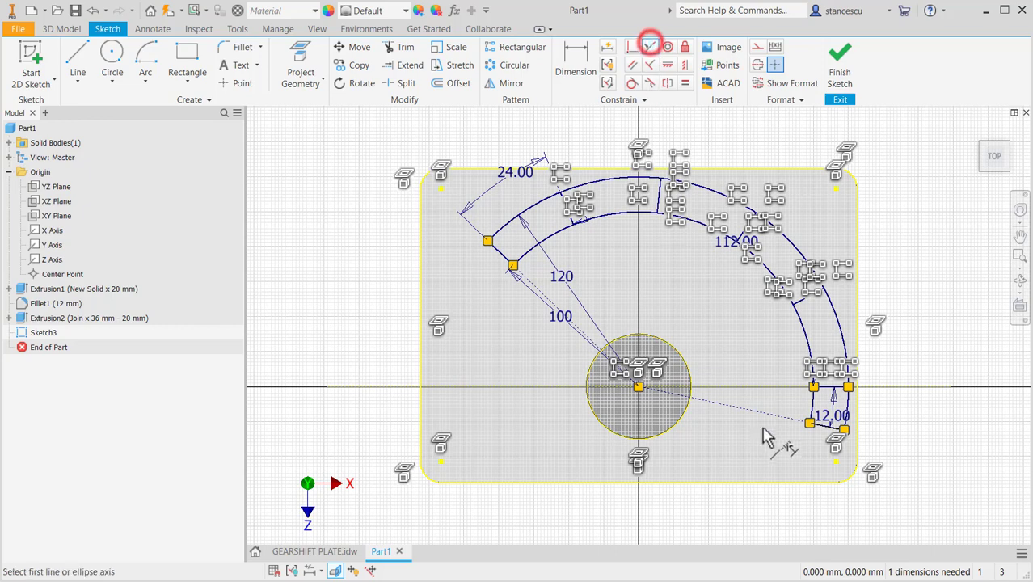
{"action": "left_click", "coordinate": [768, 413]}
{"action": "left_click", "coordinate": [823, 427]}
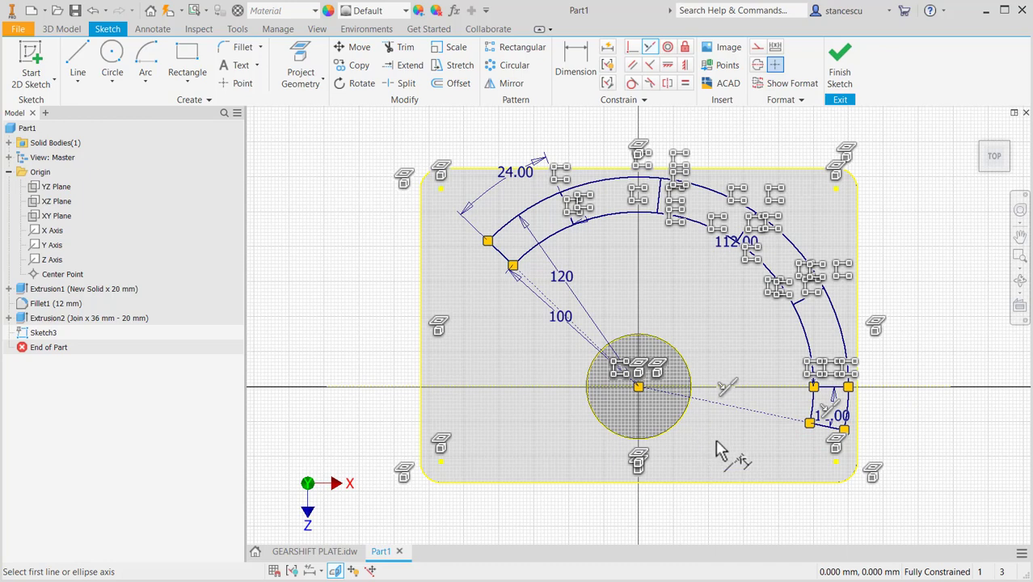
{"action": "key", "text": "F9"}
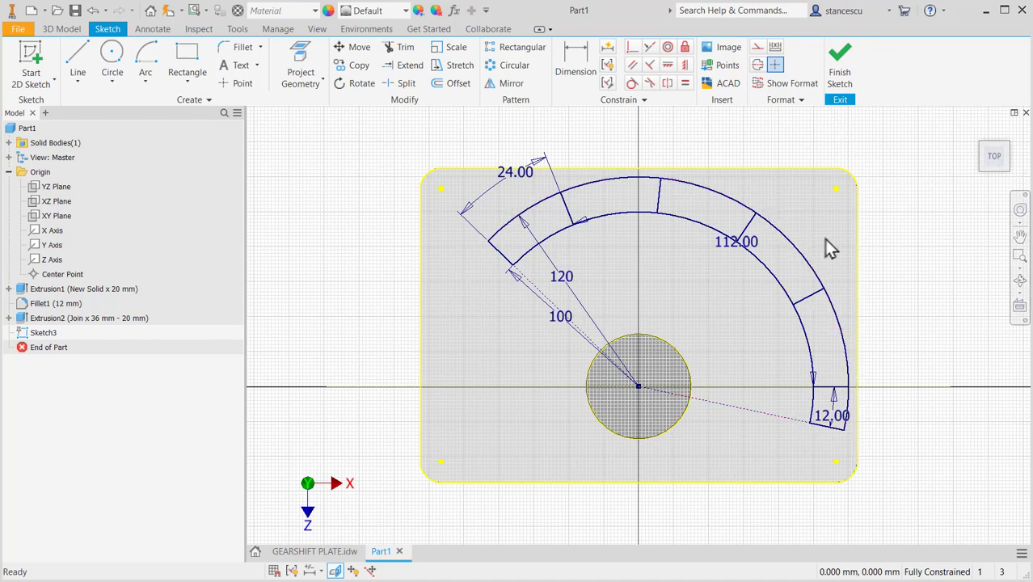
Step: Finish the band sketch and switch to the GEARSHIFT PLATE.idw drawing
{"action": "left_click", "coordinate": [840, 66]}
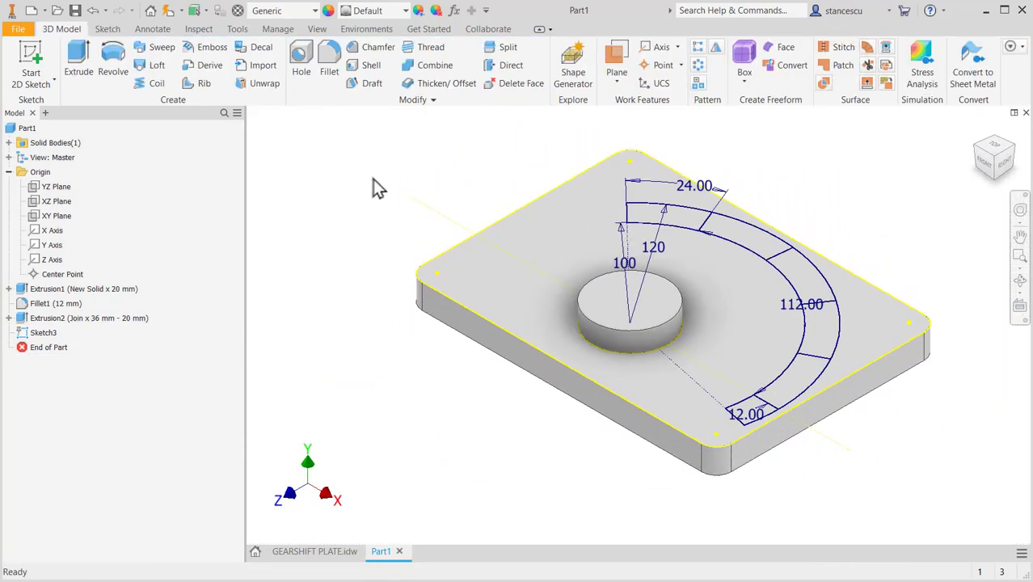
{"action": "left_click", "coordinate": [297, 553]}
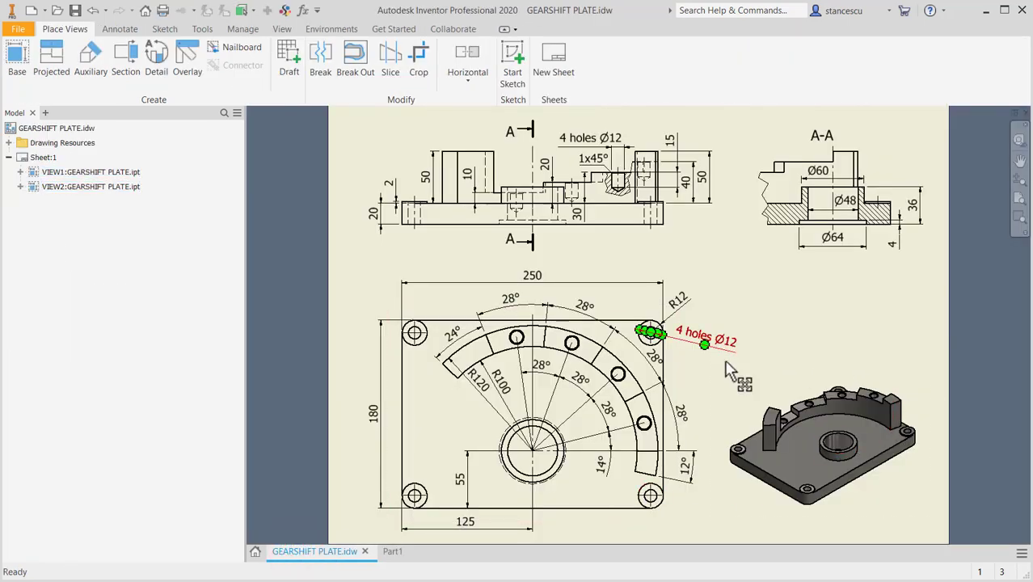
Step: Examine the rib segment height dimensions in the drawing's front view and return to Part1
{"action": "left_click", "coordinate": [710, 187]}
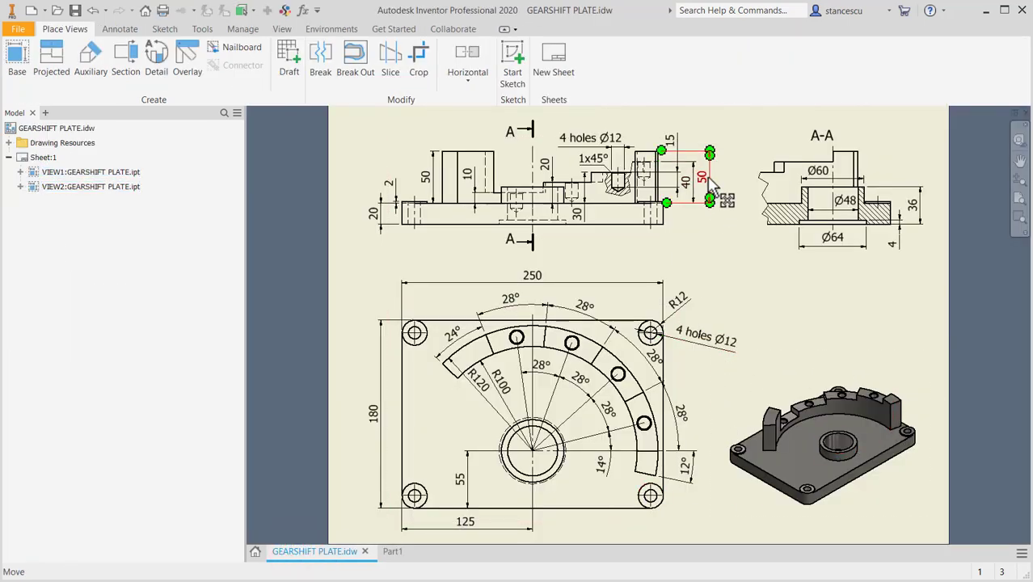
{"action": "left_click", "coordinate": [687, 202]}
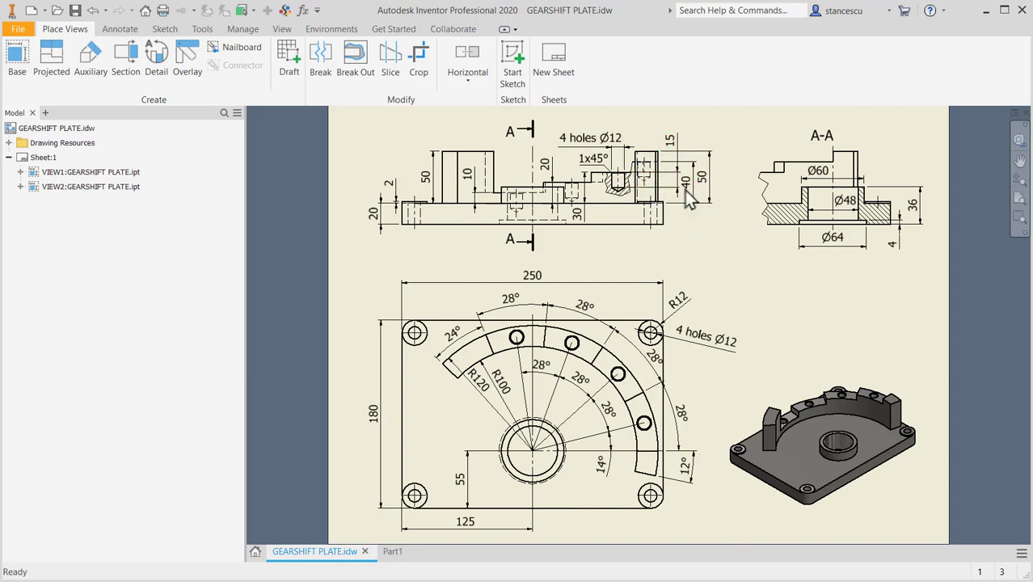
{"action": "left_click", "coordinate": [588, 211]}
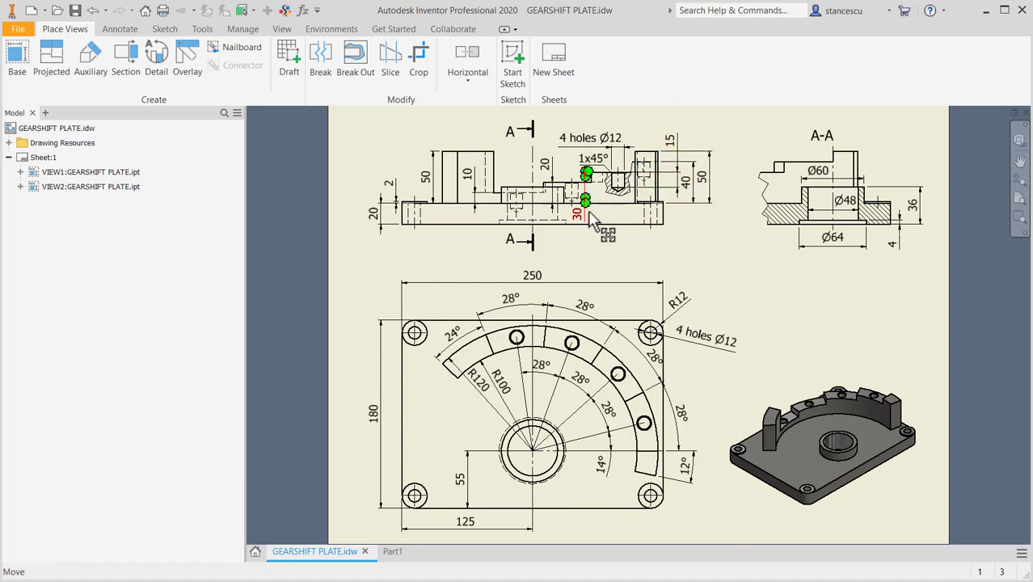
{"action": "left_click", "coordinate": [479, 206]}
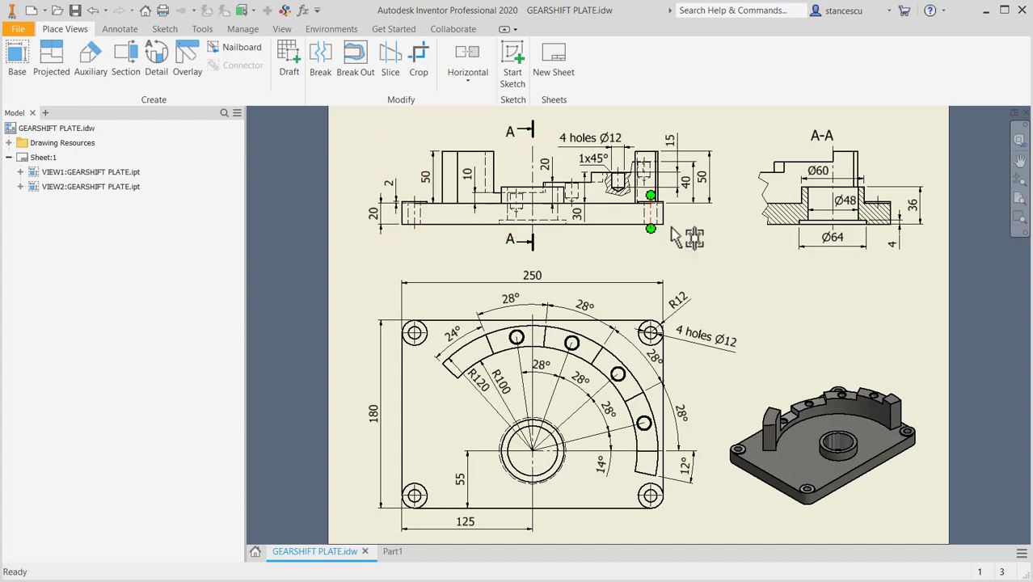
{"action": "left_click", "coordinate": [388, 553]}
Step: Extrude the 12-degree end segment of the curved band 50 mm upward, joined to the plate
{"action": "scroll", "coordinate": [790, 292], "scroll_direction": "up", "scroll_amount": 3}
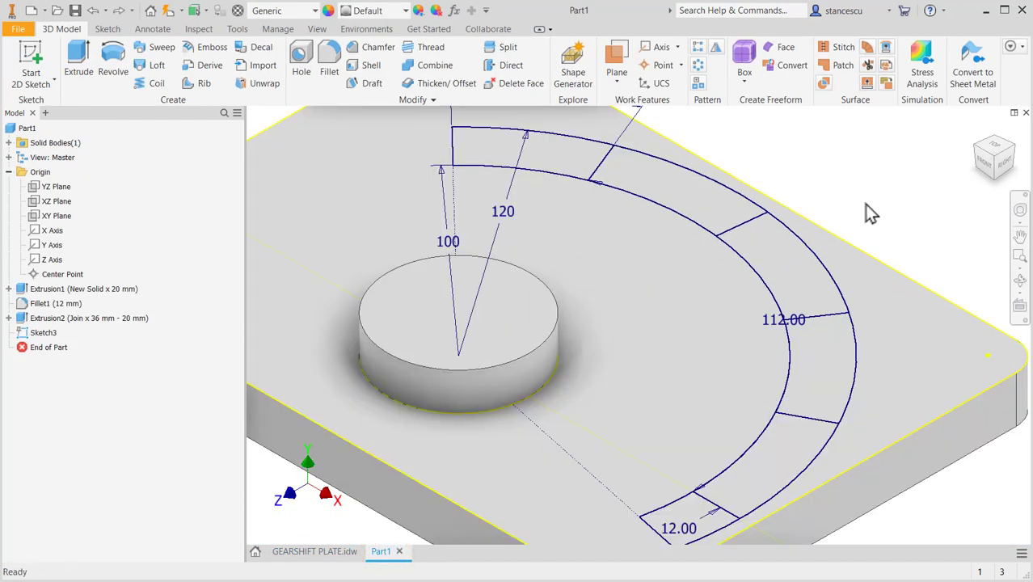
{"action": "left_click", "coordinate": [977, 146]}
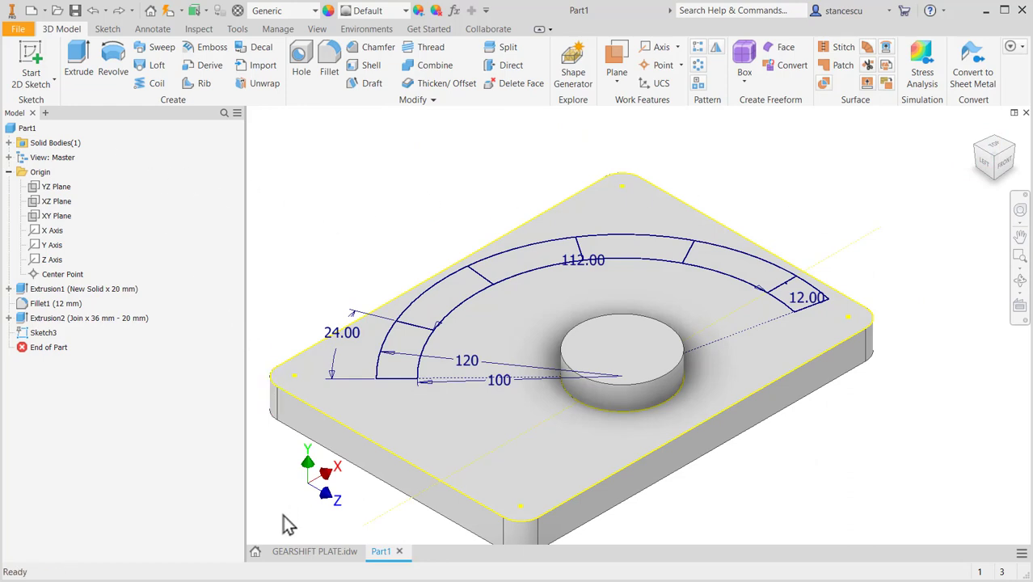
{"action": "left_click", "coordinate": [88, 69]}
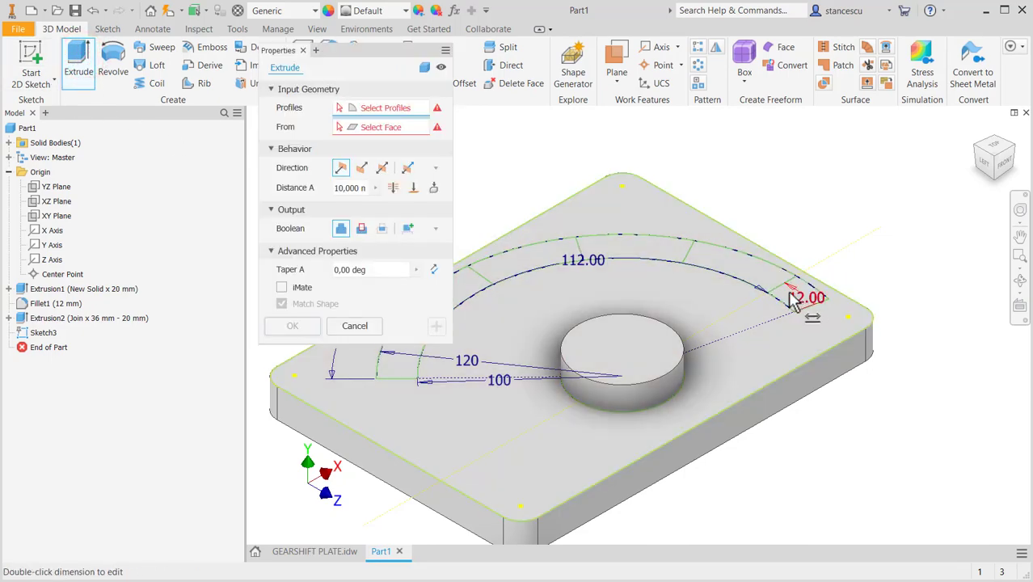
{"action": "scroll", "coordinate": [784, 307], "scroll_direction": "up", "scroll_amount": 3}
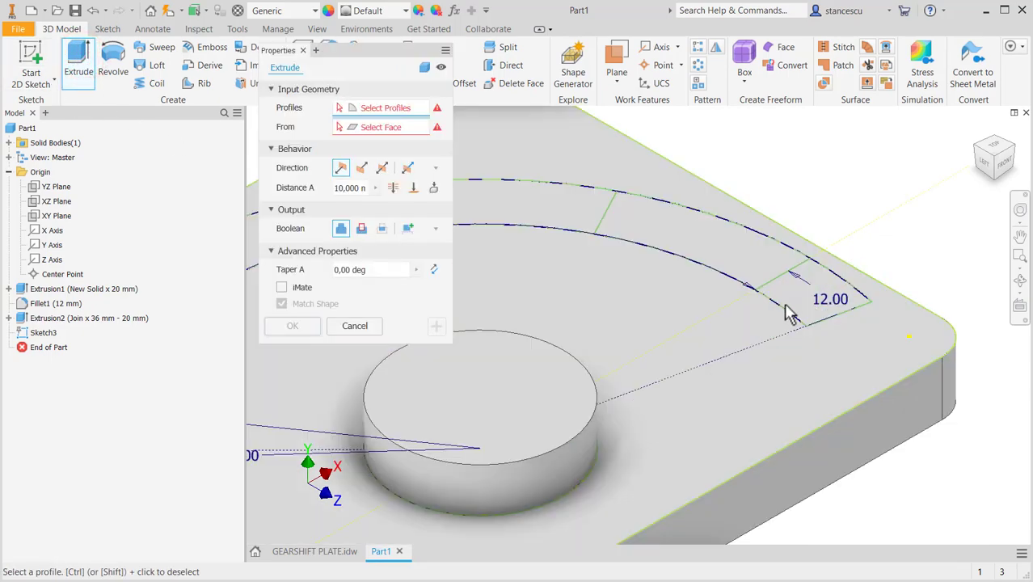
{"action": "left_click", "coordinate": [818, 288]}
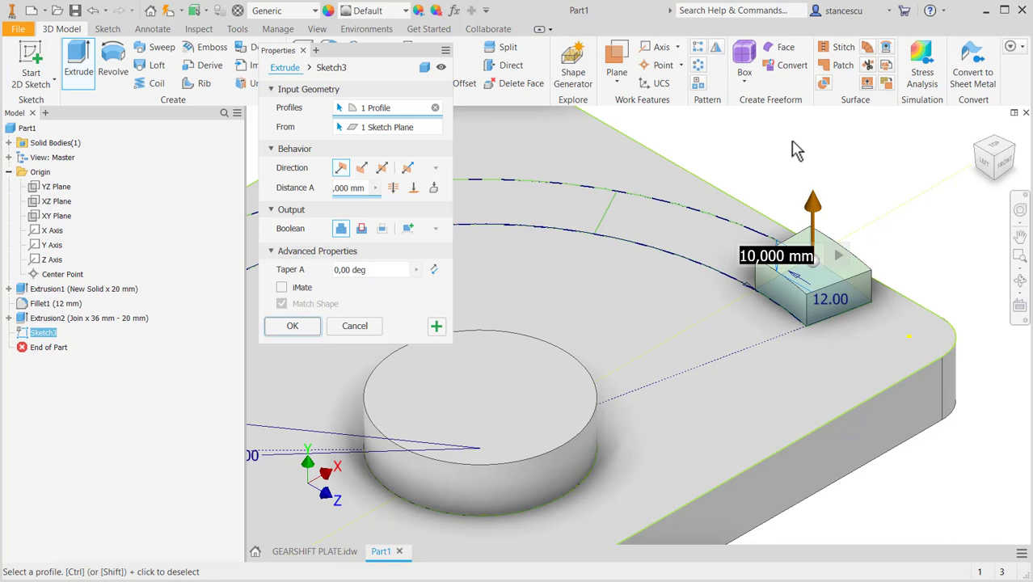
{"action": "type", "text": "50"}
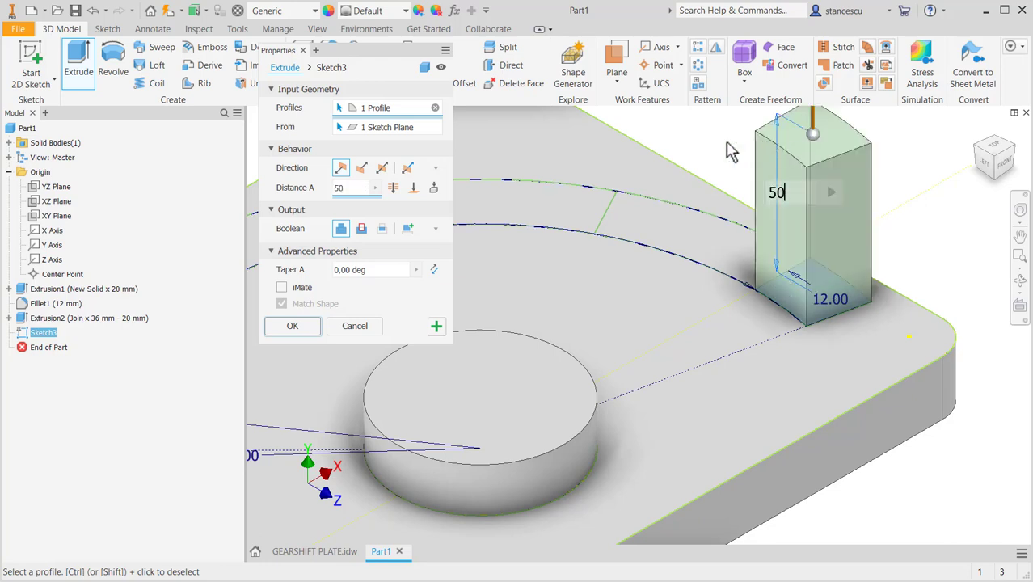
{"action": "left_click", "coordinate": [435, 326]}
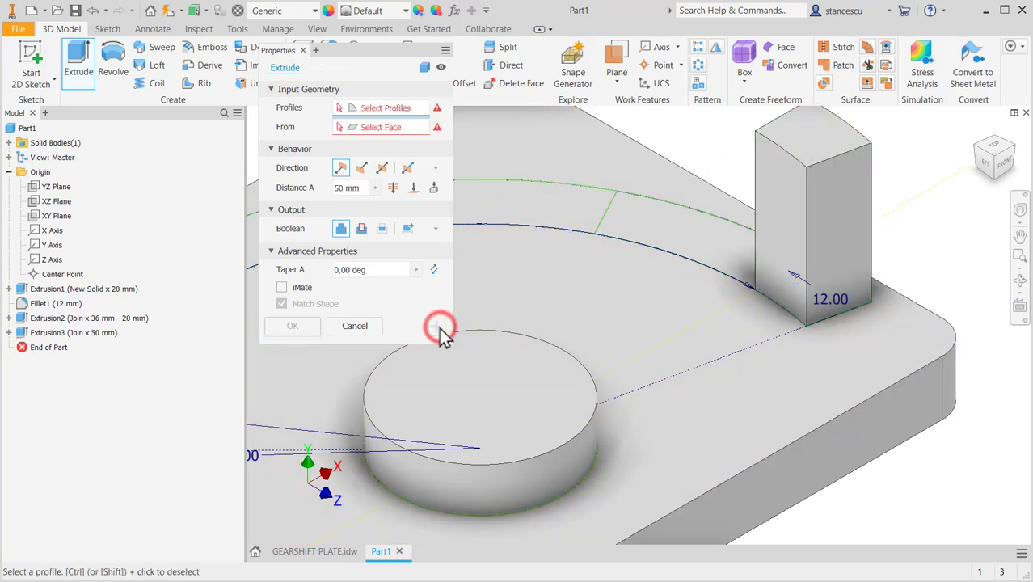
Step: Extrude the band segment beside the 12-degree end block 40 mm and the following segment 30 mm, both joined to the plate
{"action": "left_click", "coordinate": [685, 242]}
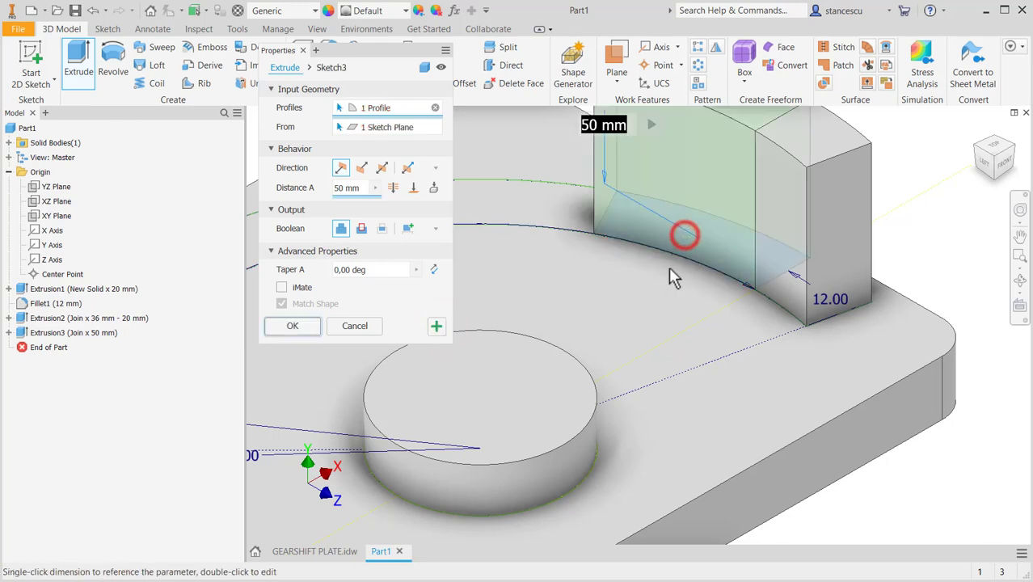
{"action": "type", "text": "40"}
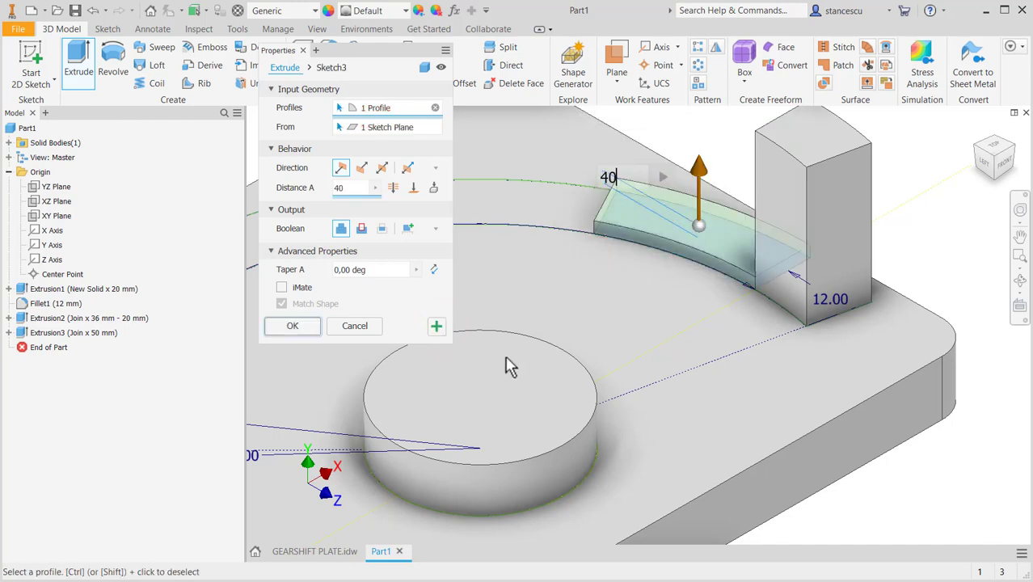
{"action": "left_click", "coordinate": [435, 325]}
{"action": "middle_click_drag", "start_coordinate": [607, 361], "coordinate": [781, 429]}
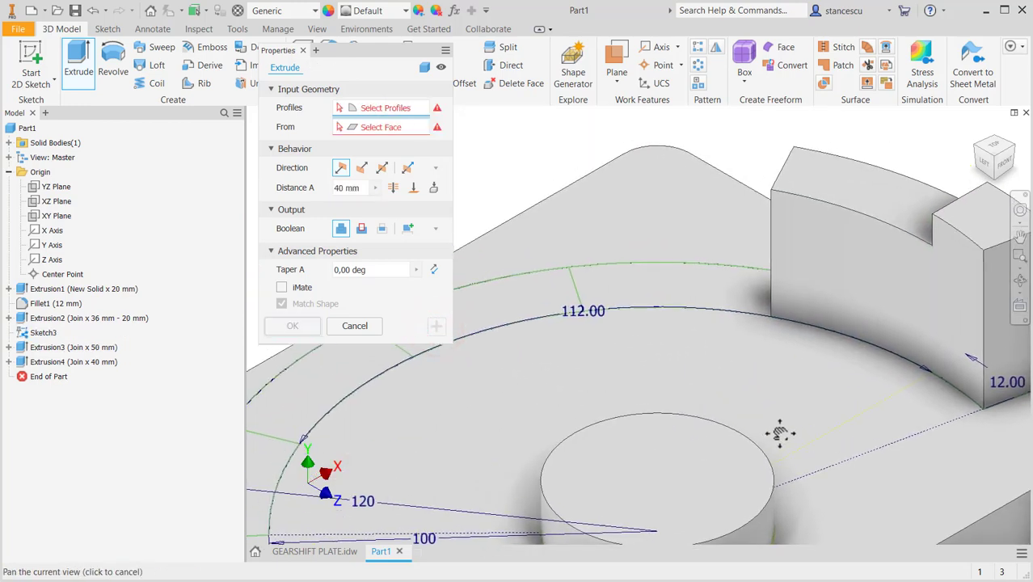
{"action": "left_click", "coordinate": [710, 296]}
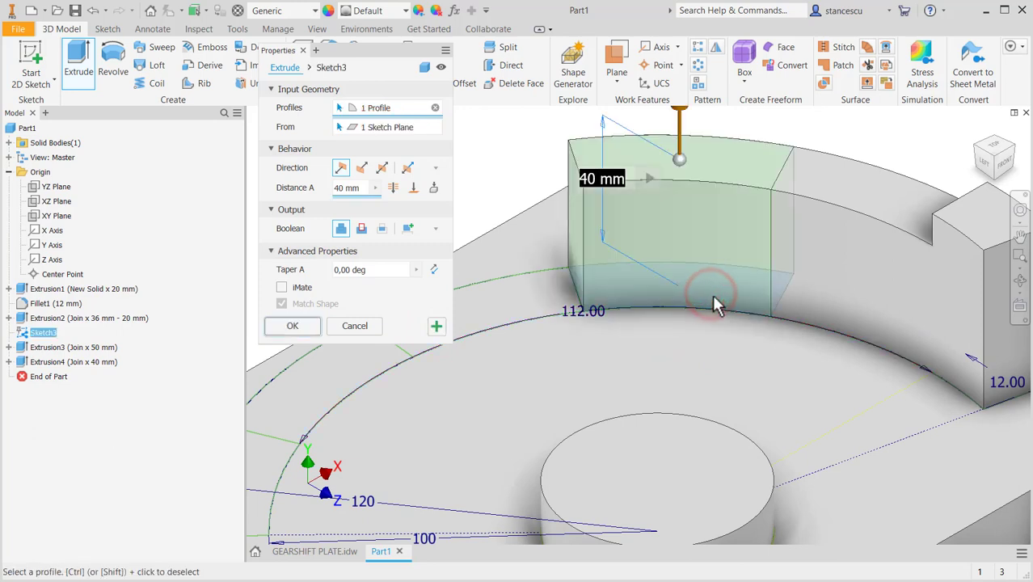
{"action": "type", "text": "30"}
{"action": "key", "text": "Return"}
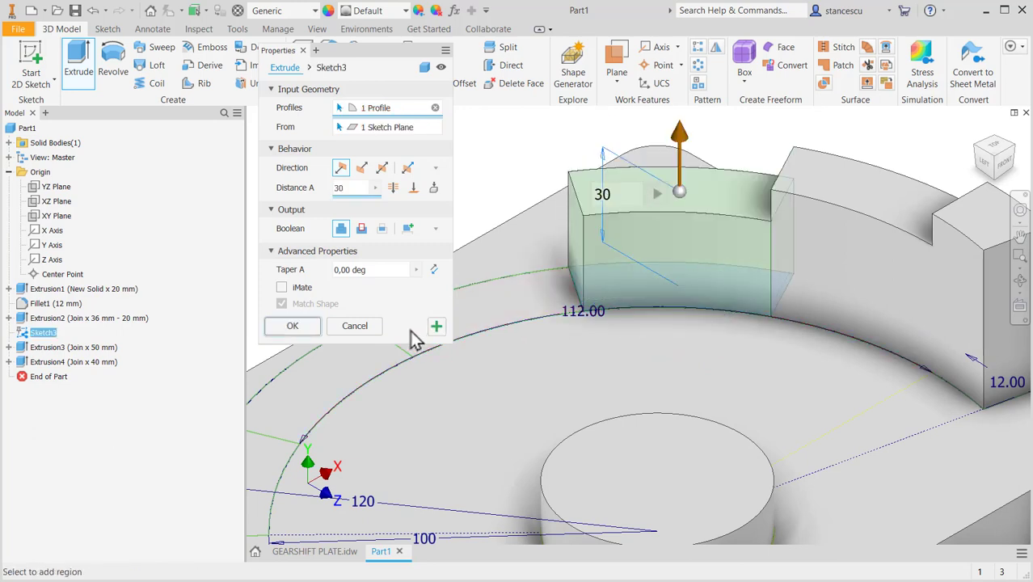
{"action": "left_click", "coordinate": [435, 326]}
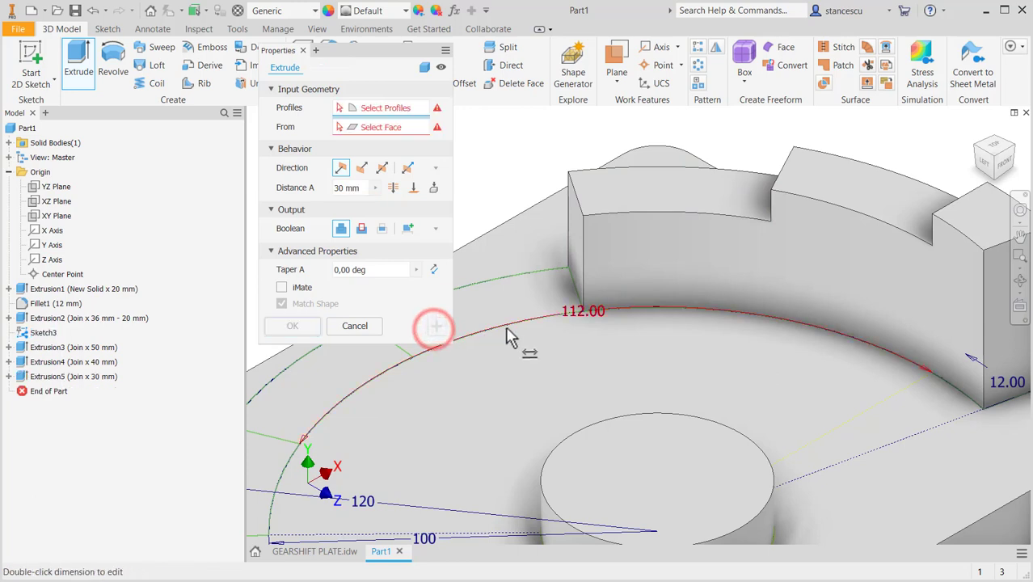
Step: Extrude the next two band segments beyond the 30 mm step to 20 mm and 10 mm, continuing the descending rib
{"action": "left_click", "coordinate": [514, 314]}
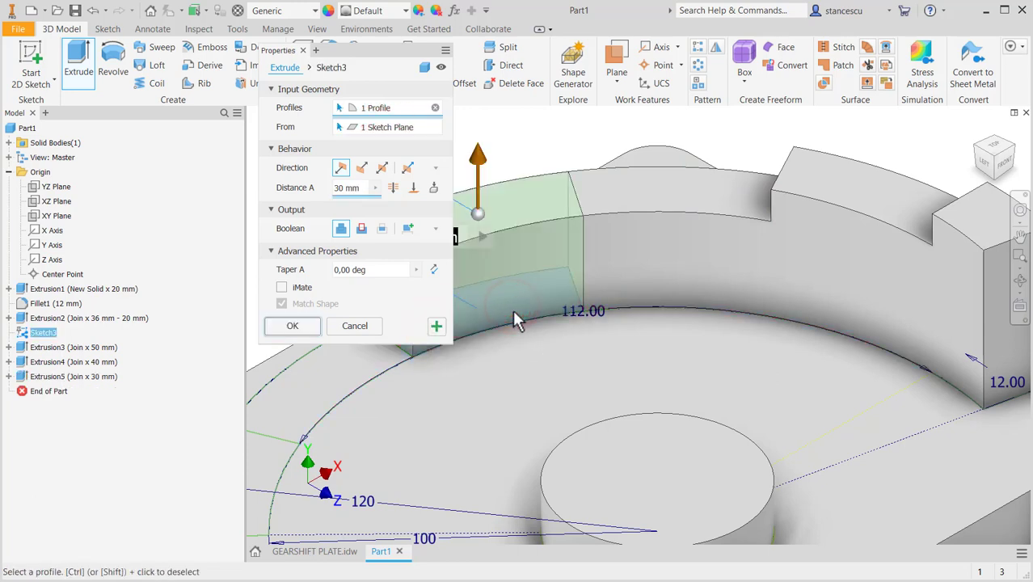
{"action": "type", "text": "20"}
{"action": "key", "text": "Return"}
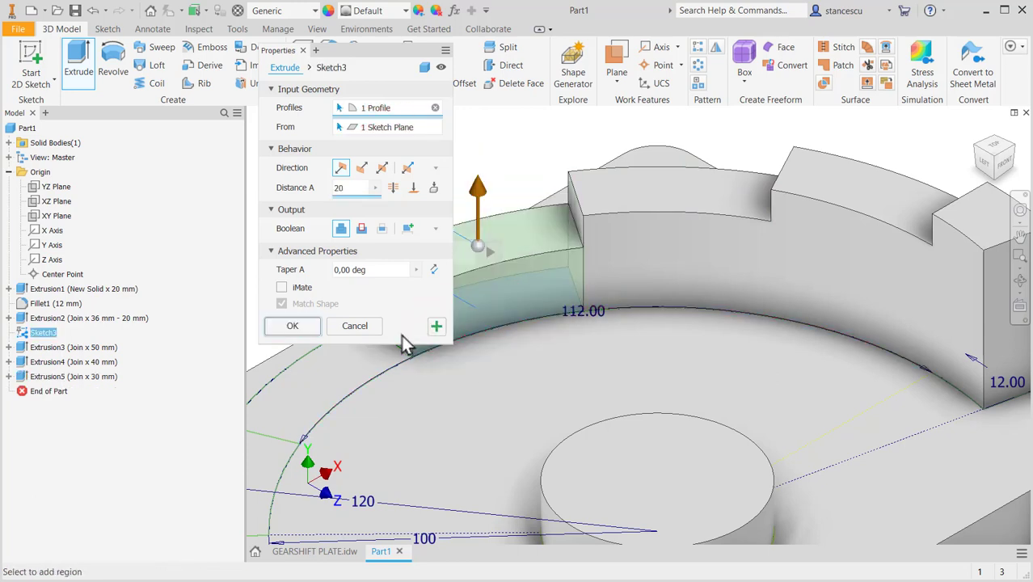
{"action": "left_click", "coordinate": [436, 327]}
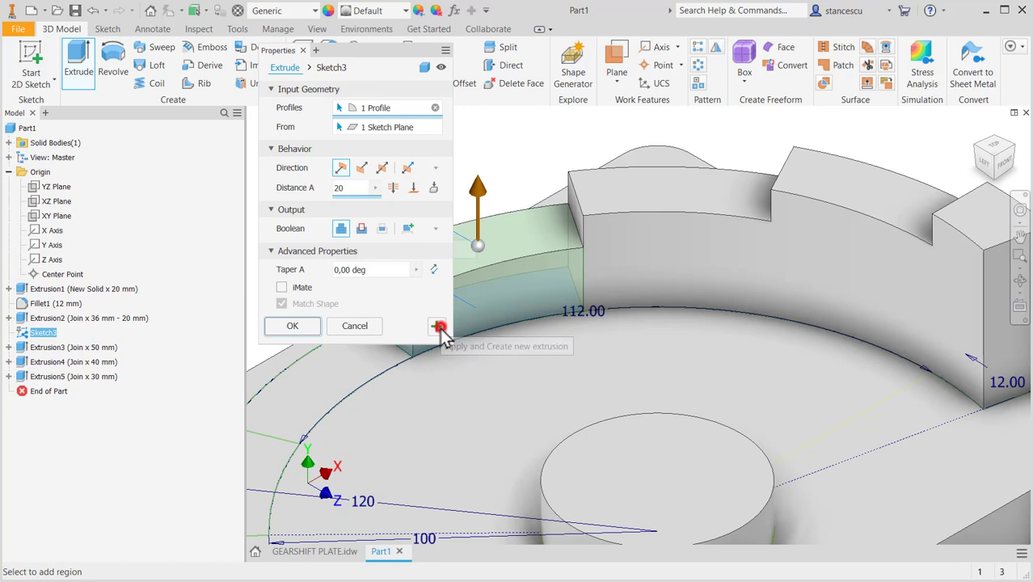
{"action": "left_click", "coordinate": [358, 379]}
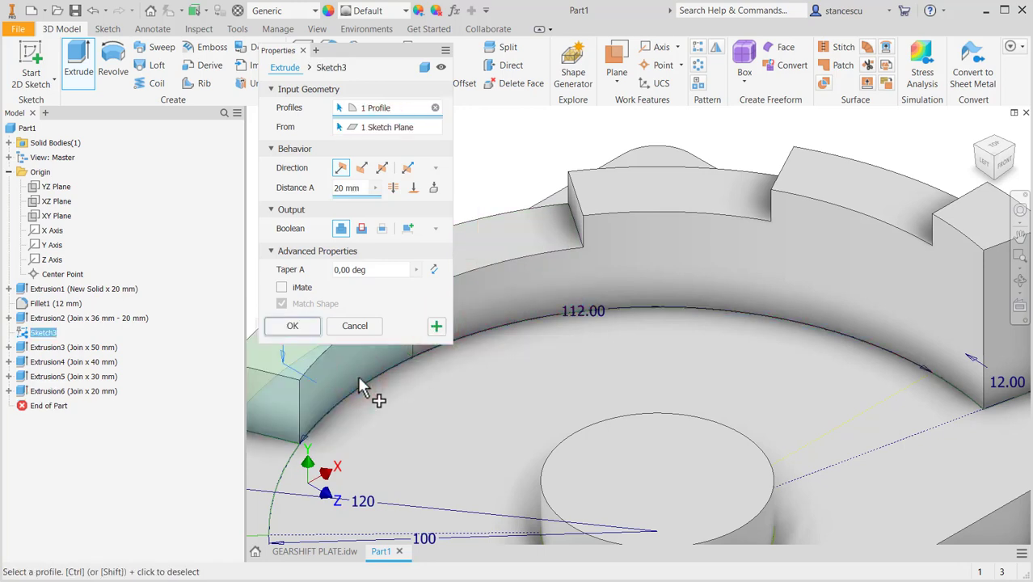
{"action": "type", "text": "10"}
{"action": "middle_click_drag", "start_coordinate": [641, 376], "coordinate": [800, 330]}
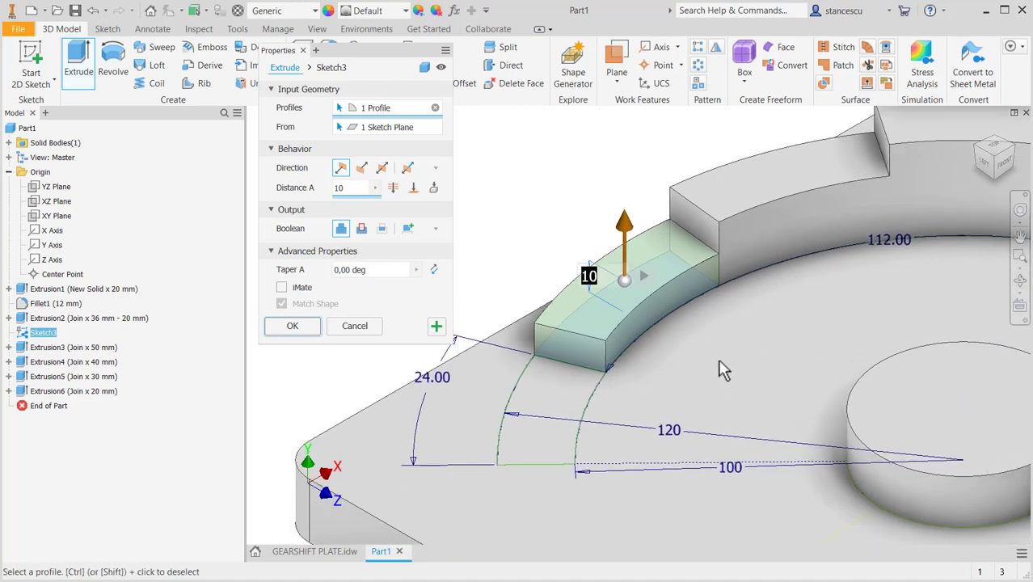
{"action": "left_click", "coordinate": [436, 327]}
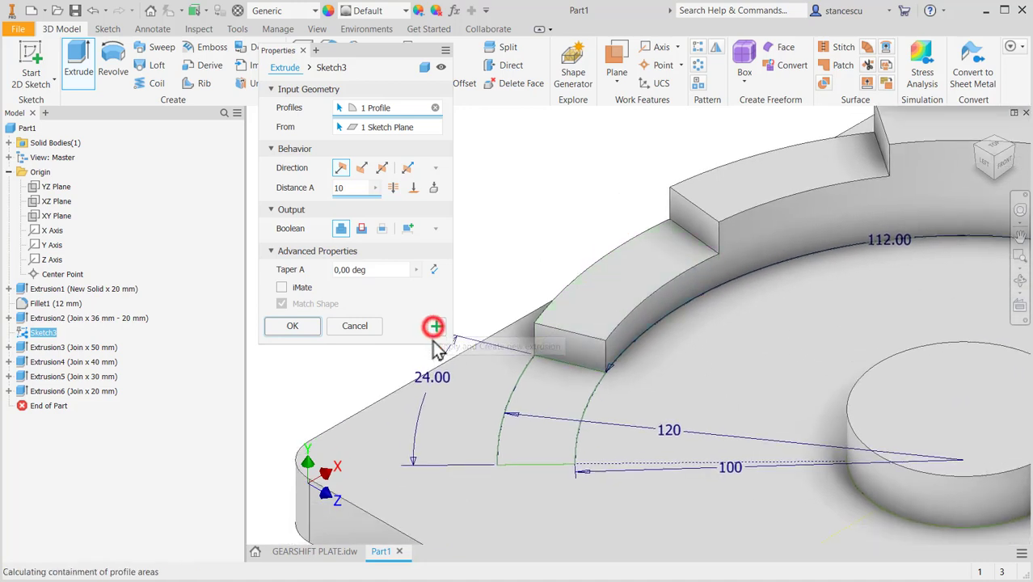
Step: Extrude the final 24-degree band segment 50 mm, finish the extrusions and return to the home view
{"action": "left_click", "coordinate": [545, 397]}
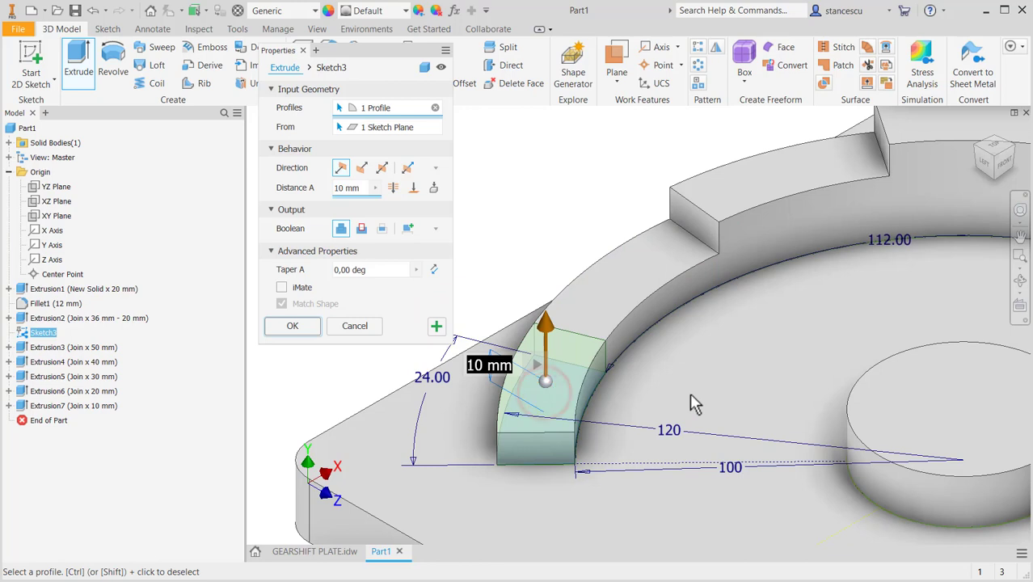
{"action": "type", "text": "50"}
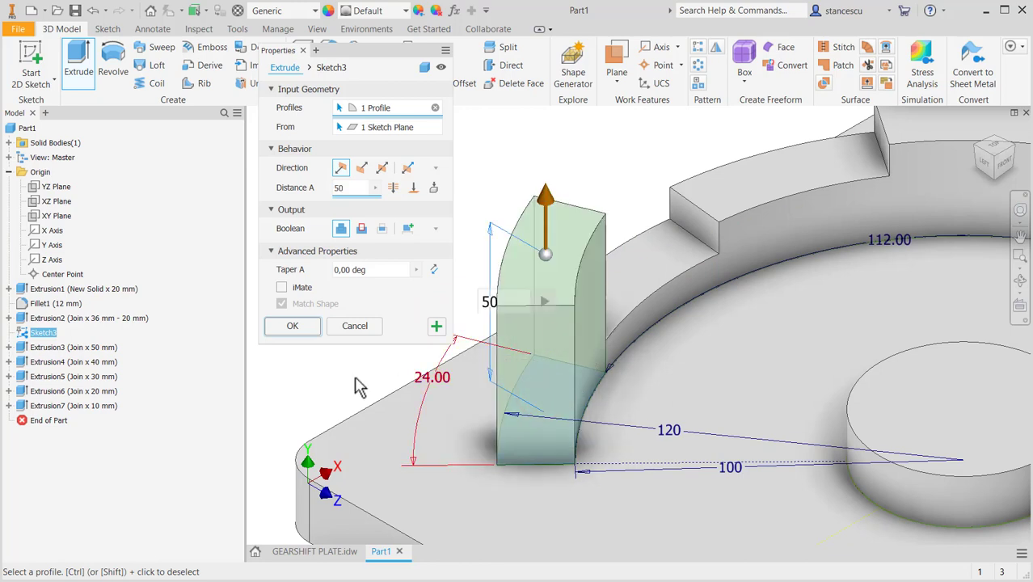
{"action": "left_click", "coordinate": [293, 327]}
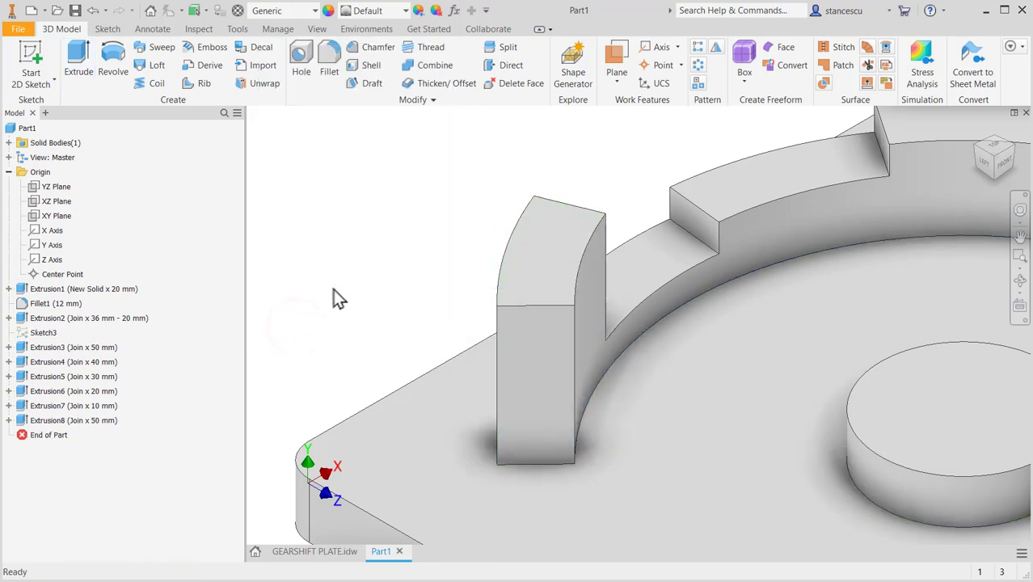
{"action": "key", "text": "F6"}
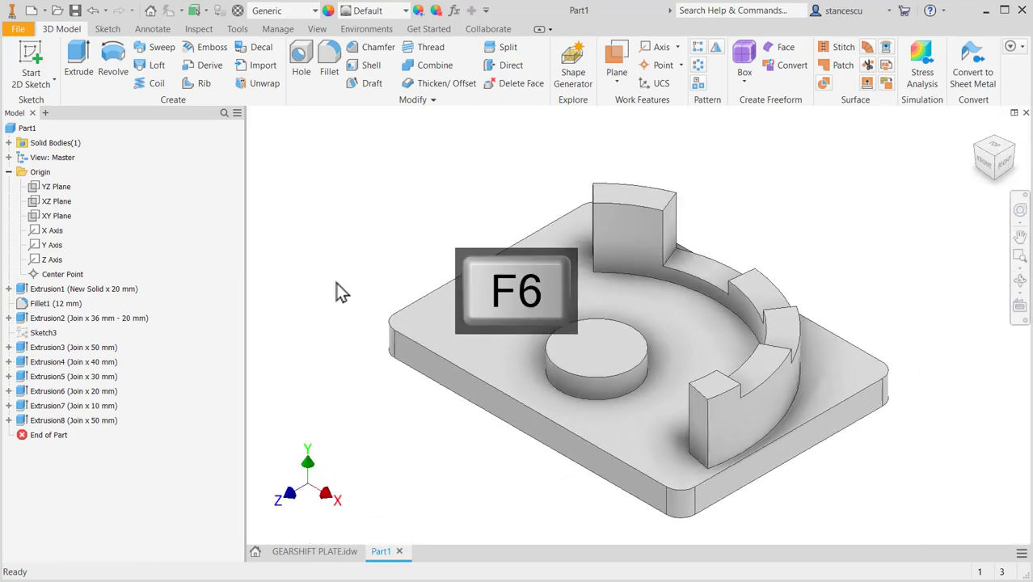
Step: Examine the diameter, depth, chamfer and angular positions of the rib's four holes in the GEARSHIFT PLATE.idw drawing
{"action": "left_click", "coordinate": [327, 556]}
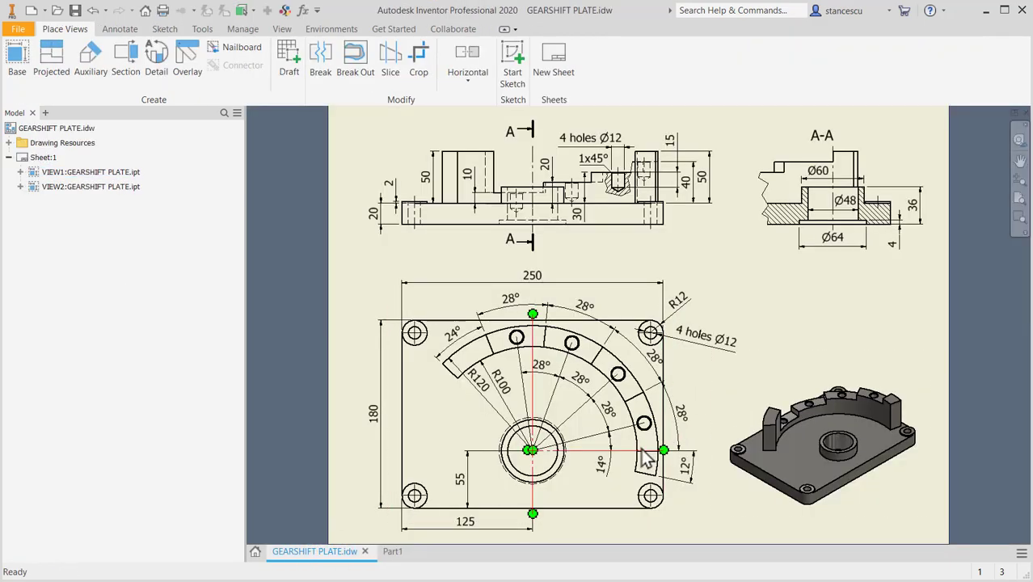
{"action": "left_click_drag", "start_coordinate": [621, 251], "coordinate": [618, 180]}
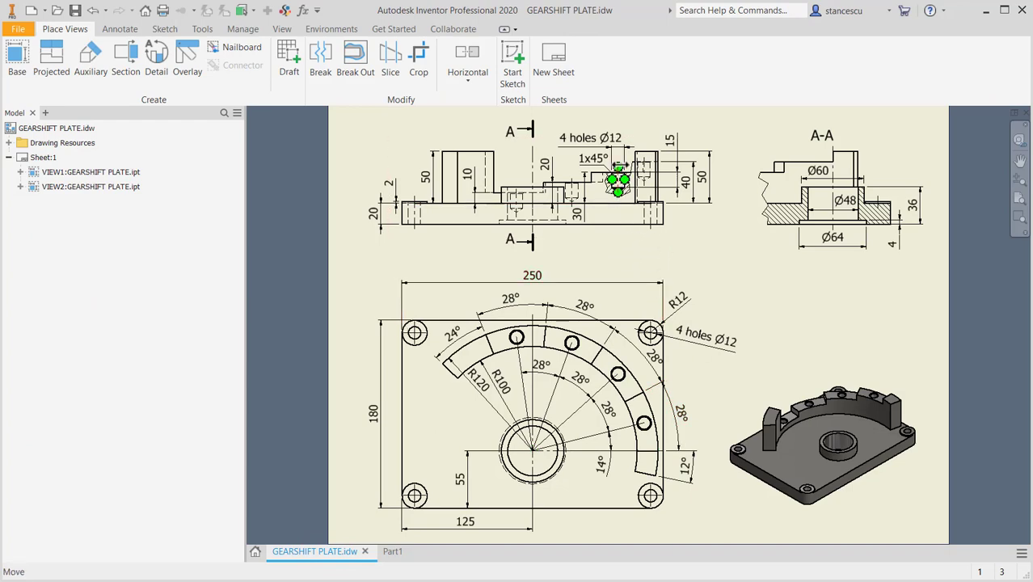
{"action": "scroll", "coordinate": [618, 162], "scroll_direction": "down", "scroll_amount": 6}
{"action": "middle_click_drag", "start_coordinate": [617, 165], "coordinate": [697, 275]}
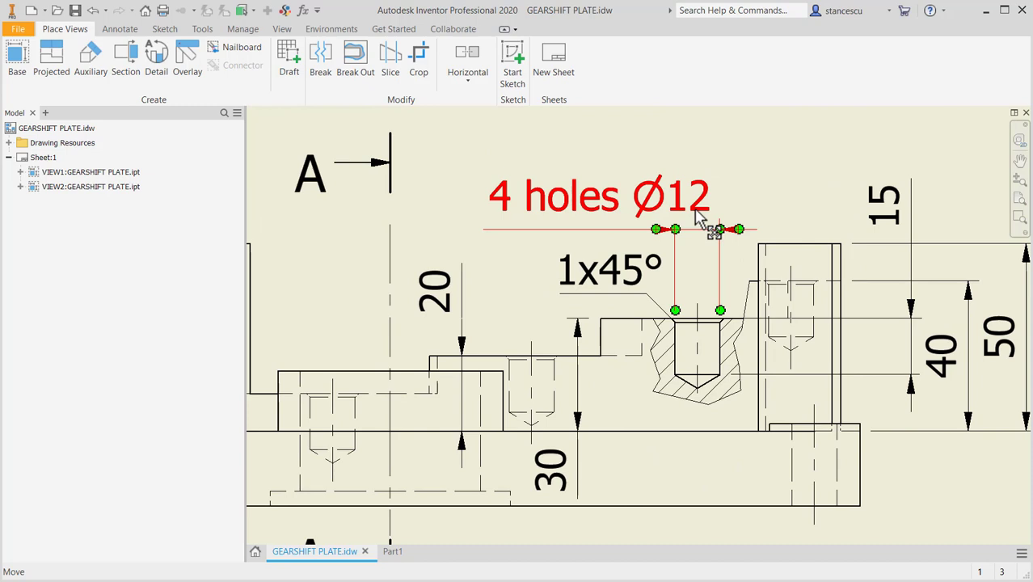
{"action": "left_click", "coordinate": [903, 318]}
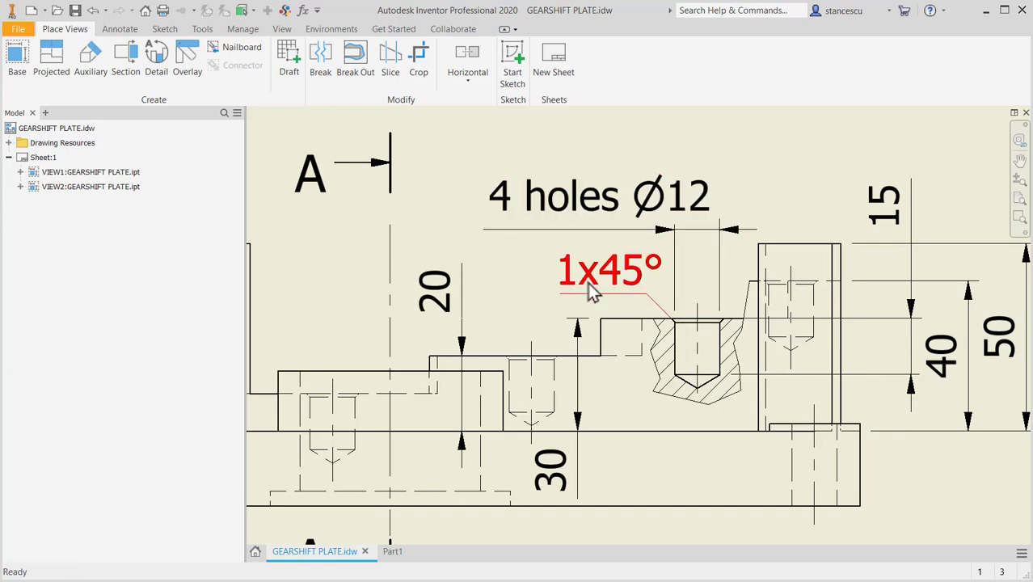
{"action": "scroll", "coordinate": [646, 372], "scroll_direction": "down", "scroll_amount": 3}
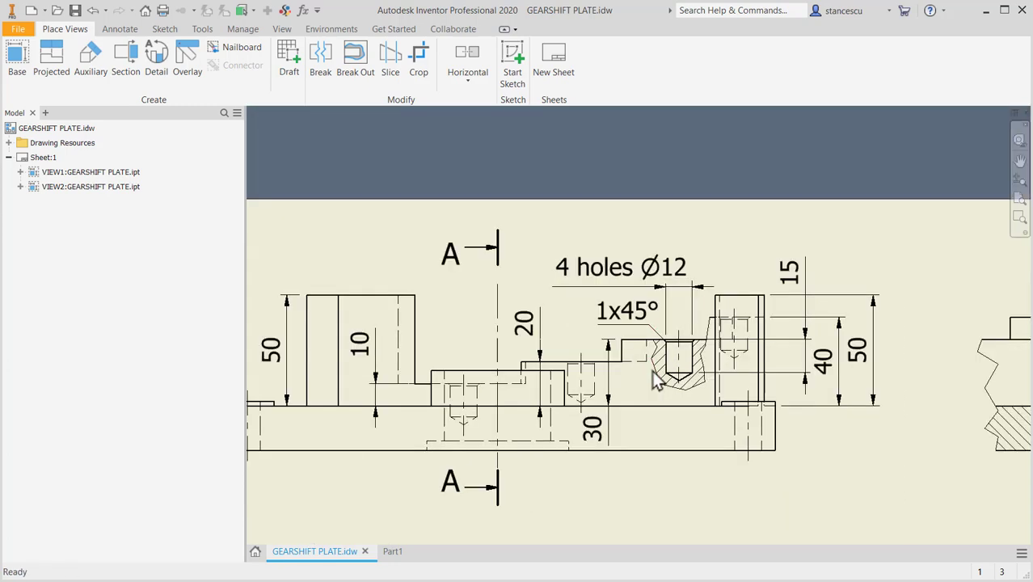
{"action": "mouse_move", "coordinate": [656, 381]}
{"action": "middle_mouse_down"}
{"action": "mouse_move", "coordinate": [690, 349]}
{"action": "mouse_move", "coordinate": [808, 380]}
{"action": "mouse_move", "coordinate": [839, 324]}
{"action": "mouse_move", "coordinate": [837, 188]}
{"action": "middle_mouse_up"}
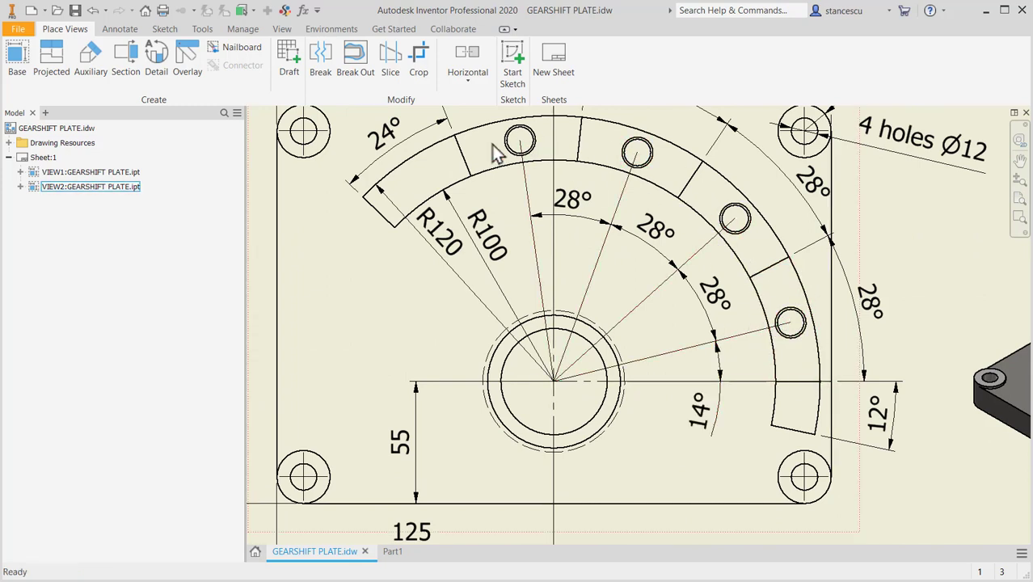
Step: Sketch on the top face of the part's 40 mm rib step a 120 mm line from the origin at 14 degrees to the outer edge
{"action": "left_click", "coordinate": [393, 552]}
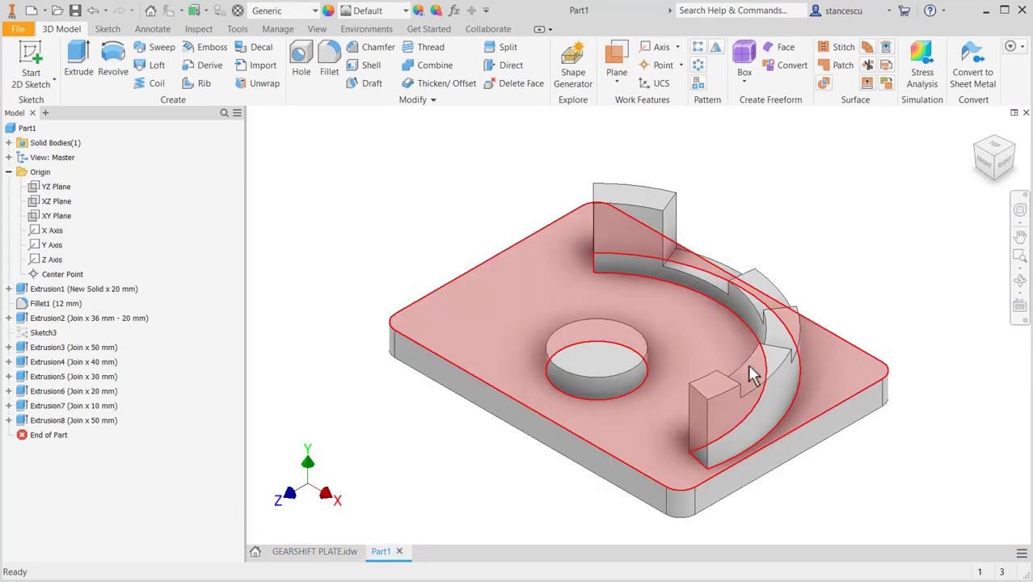
{"action": "left_click", "coordinate": [756, 371]}
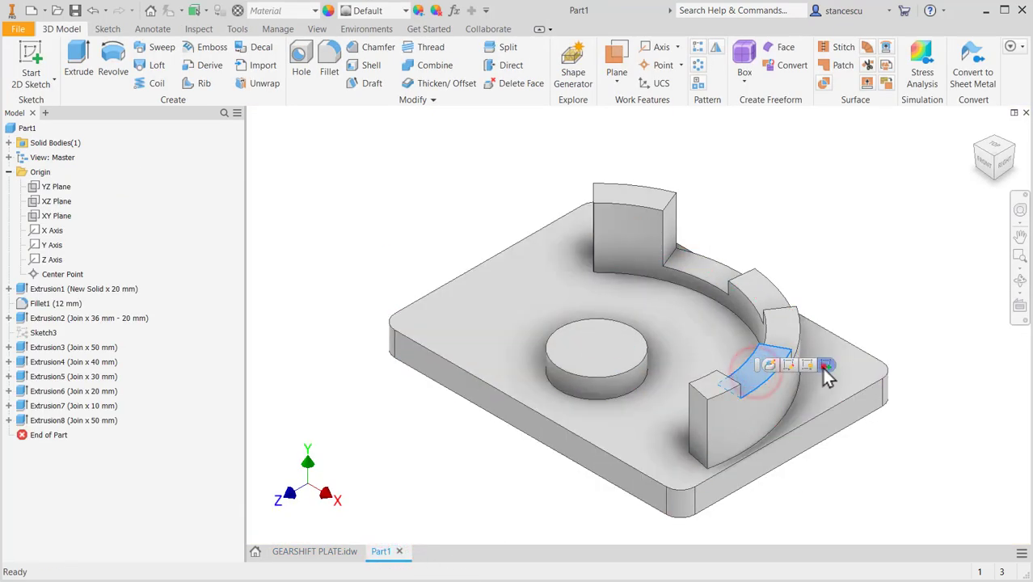
{"action": "left_click", "coordinate": [821, 368]}
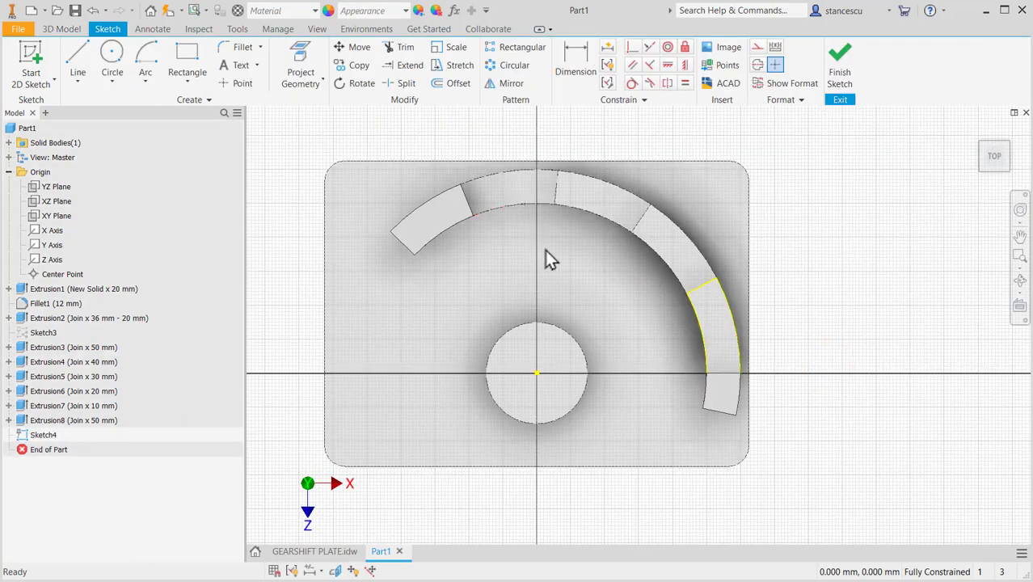
{"action": "key", "text": "F7"}
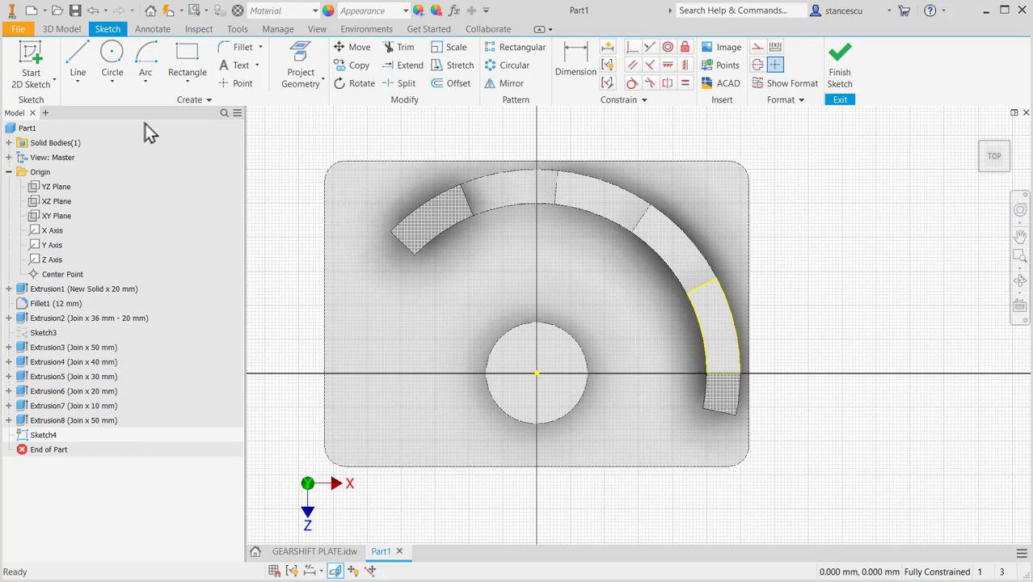
{"action": "left_click", "coordinate": [76, 52]}
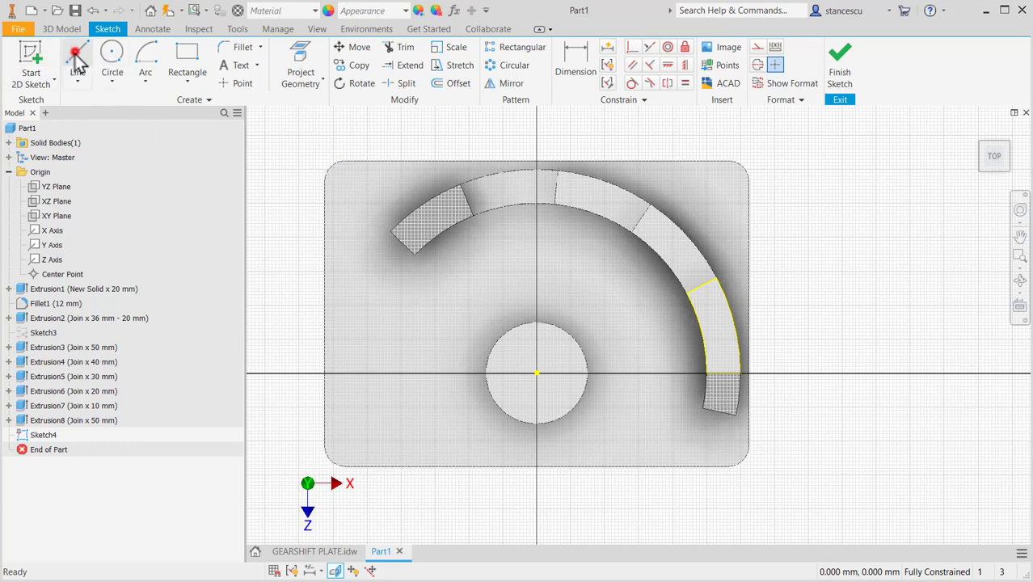
{"action": "left_click", "coordinate": [536, 374]}
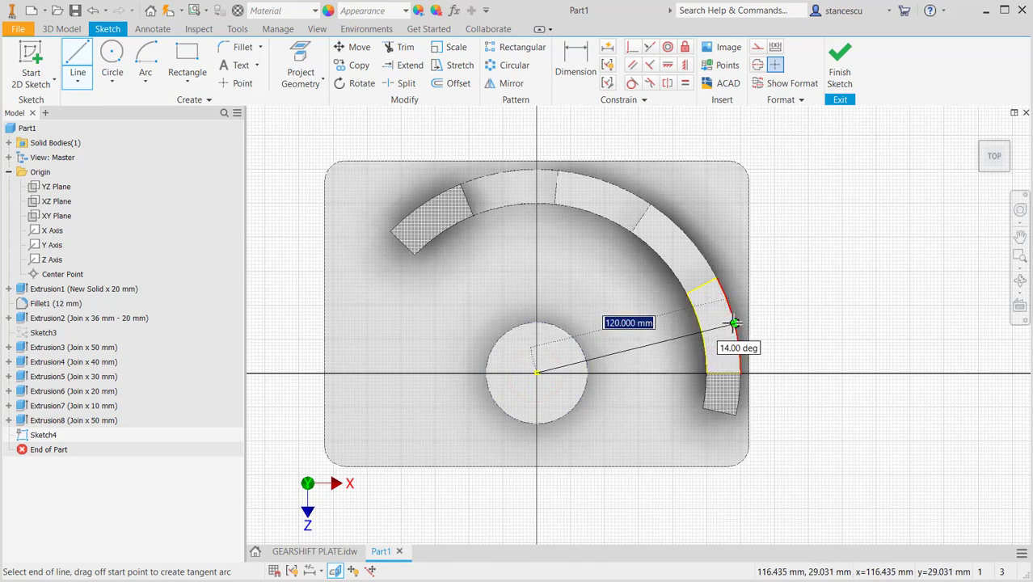
{"action": "left_click", "coordinate": [734, 324]}
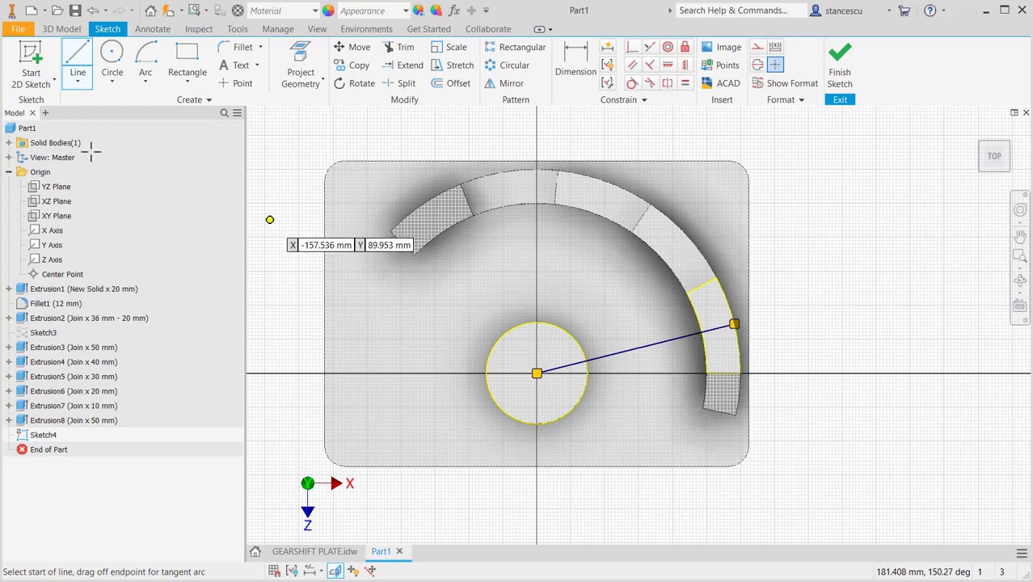
Step: Draw a 110 mm radius centre-point arc between the step's end-edge midpoints and place a point where it crosses the line
{"action": "left_click", "coordinate": [145, 55]}
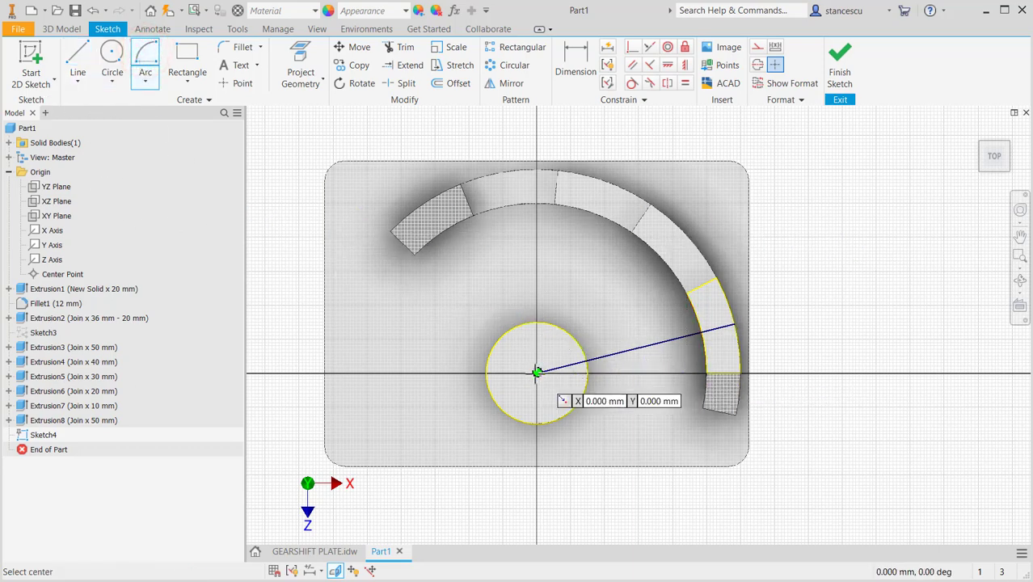
{"action": "left_click", "coordinate": [538, 373]}
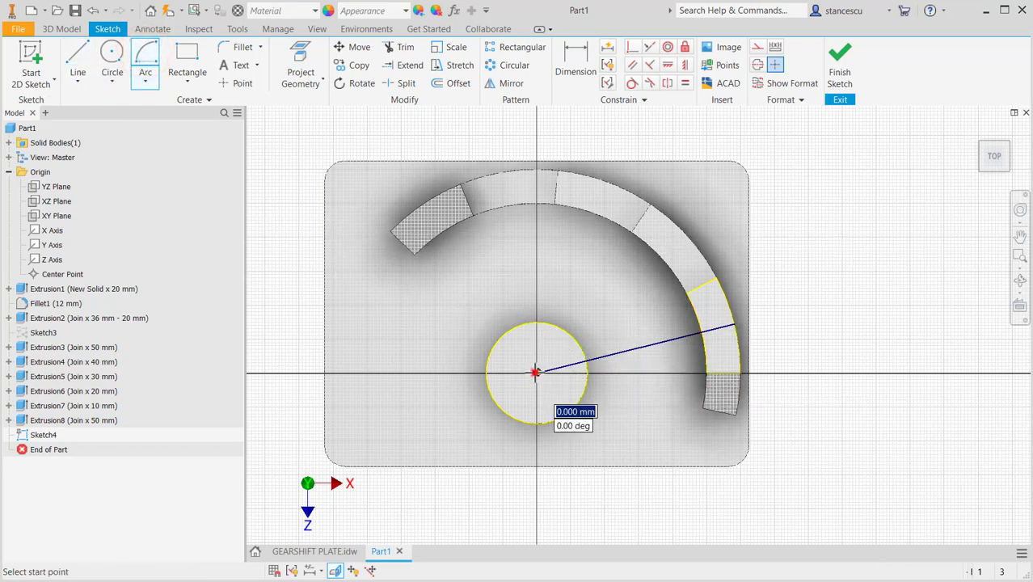
{"action": "left_click", "coordinate": [723, 373]}
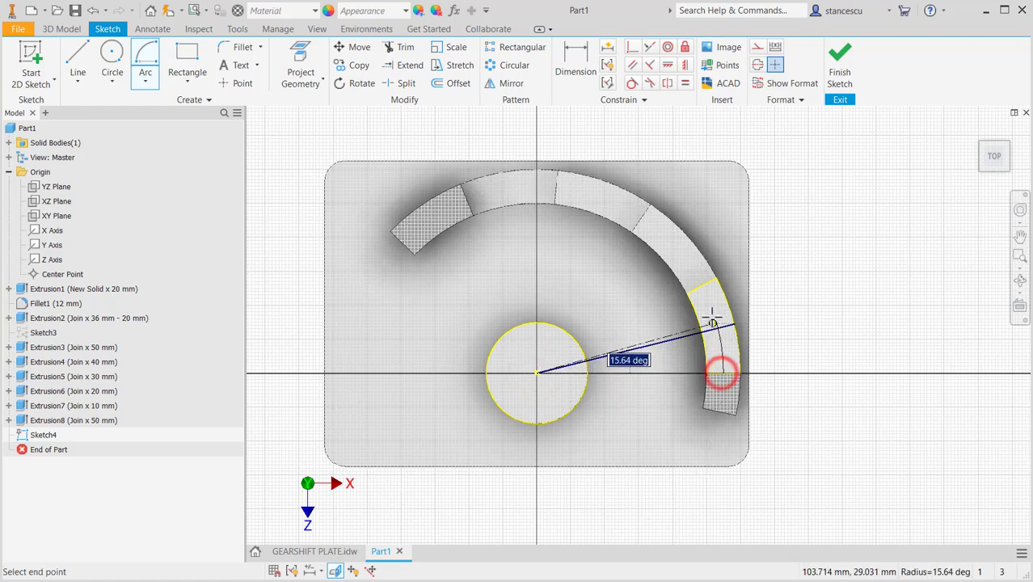
{"action": "left_click", "coordinate": [703, 285]}
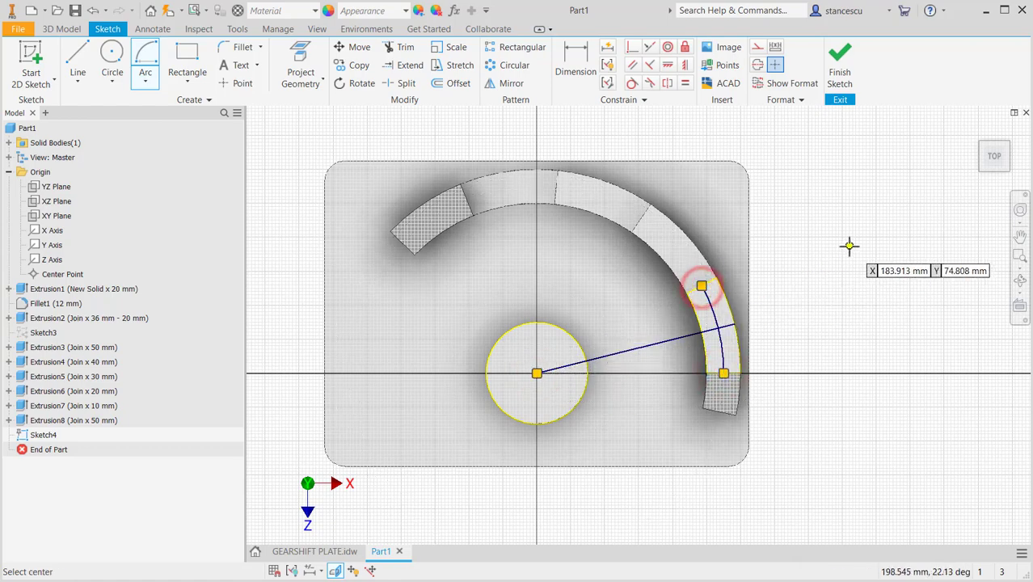
{"action": "scroll", "coordinate": [774, 301], "scroll_direction": "up", "scroll_amount": 3}
{"action": "middle_click_drag", "start_coordinate": [772, 319], "coordinate": [848, 272]}
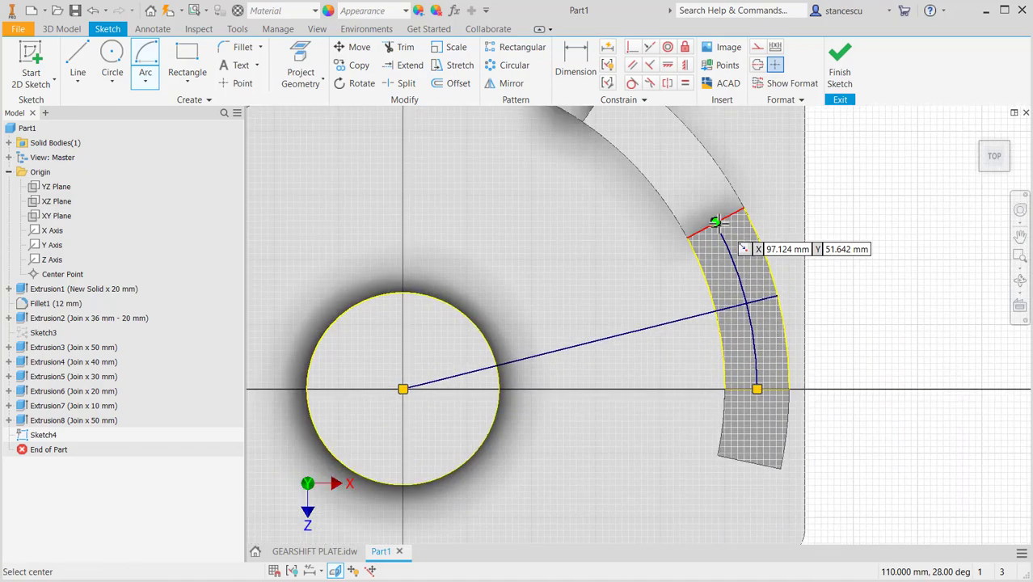
{"action": "left_click", "coordinate": [227, 83]}
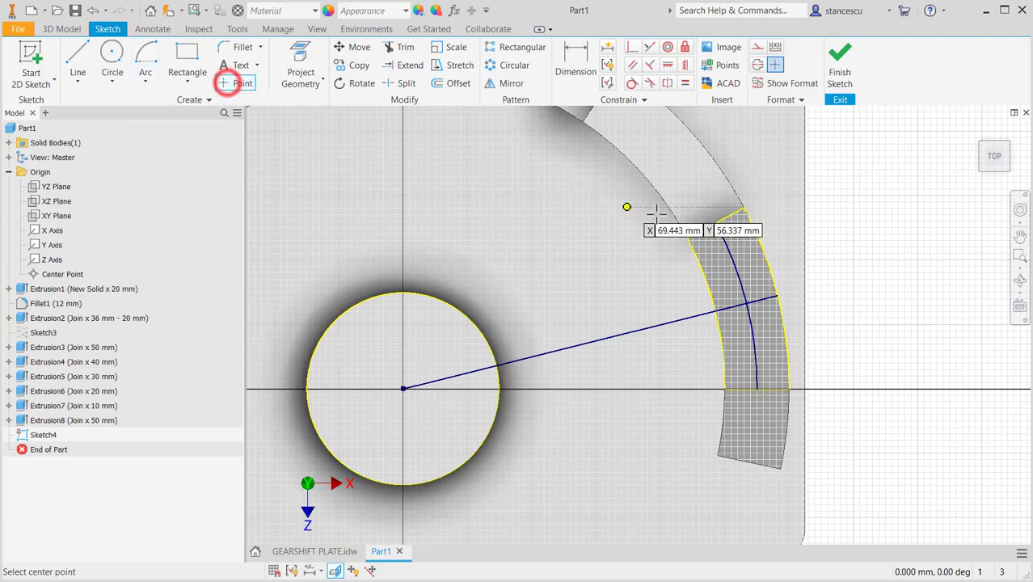
{"action": "left_click", "coordinate": [746, 303]}
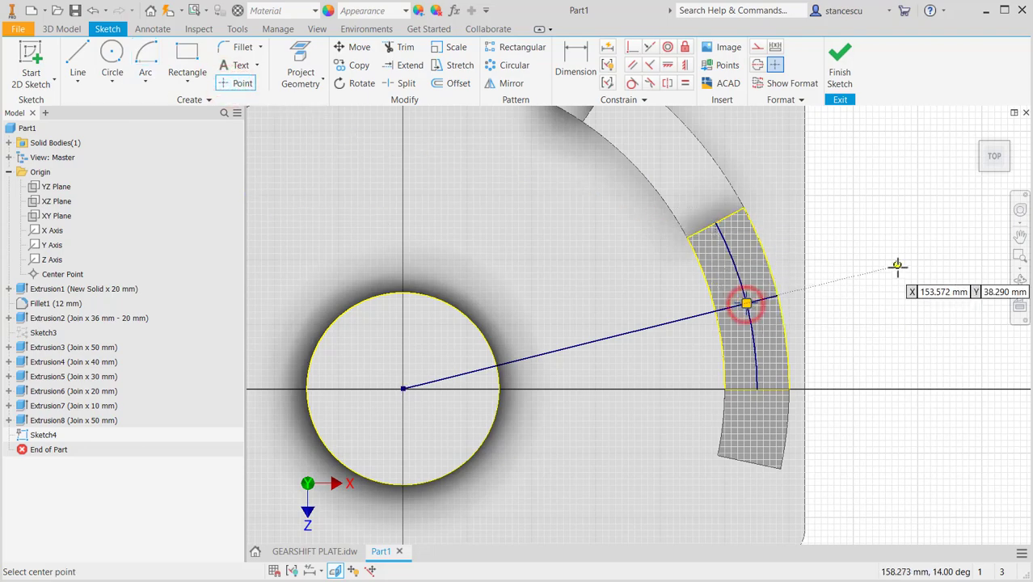
Step: Finish the sketch and cut a simple 12 mm hole, 15 mm deep, at the point on the 40 mm step
{"action": "left_click", "coordinate": [841, 77]}
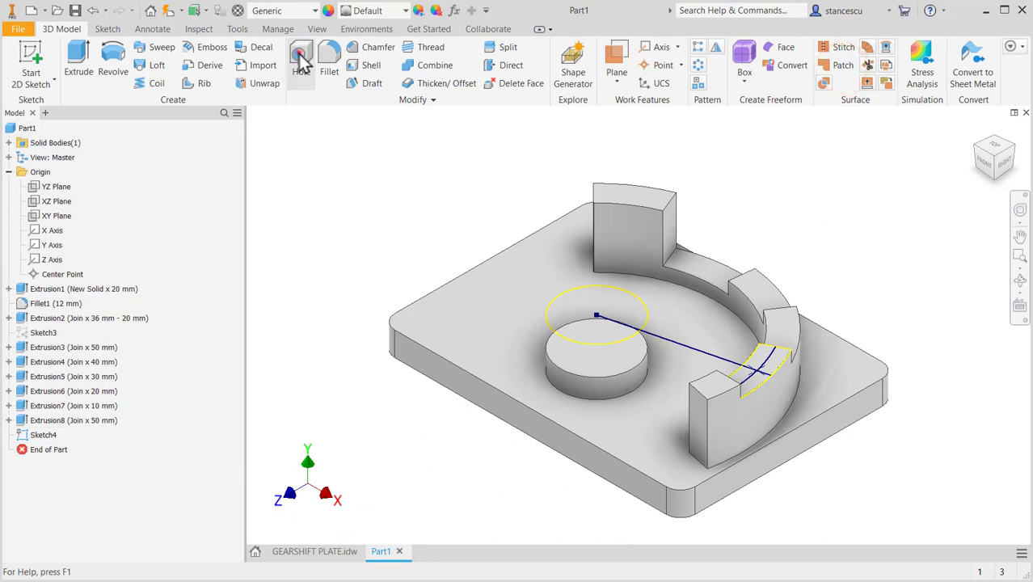
{"action": "left_click", "coordinate": [300, 63]}
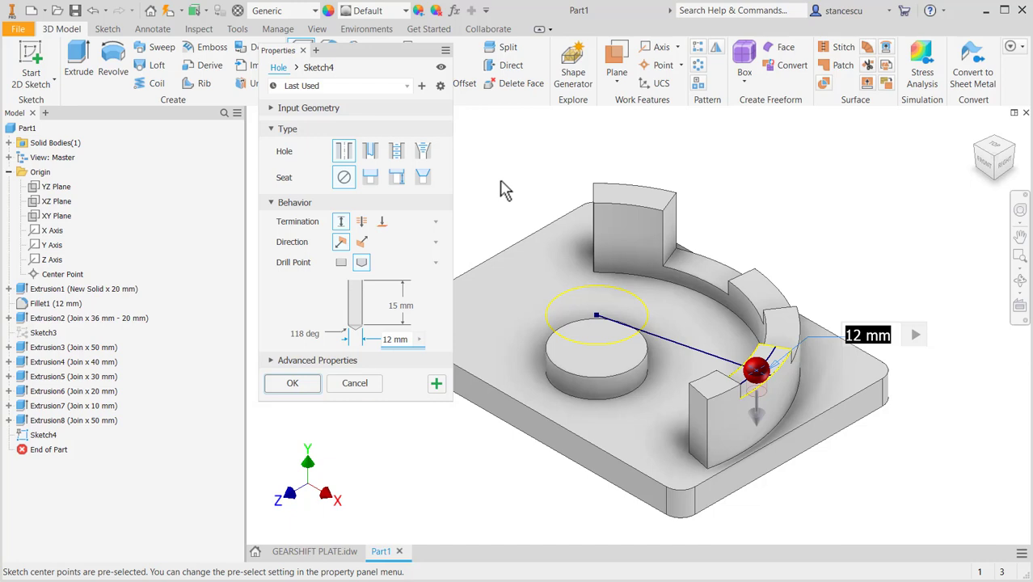
{"action": "left_click", "coordinate": [307, 384]}
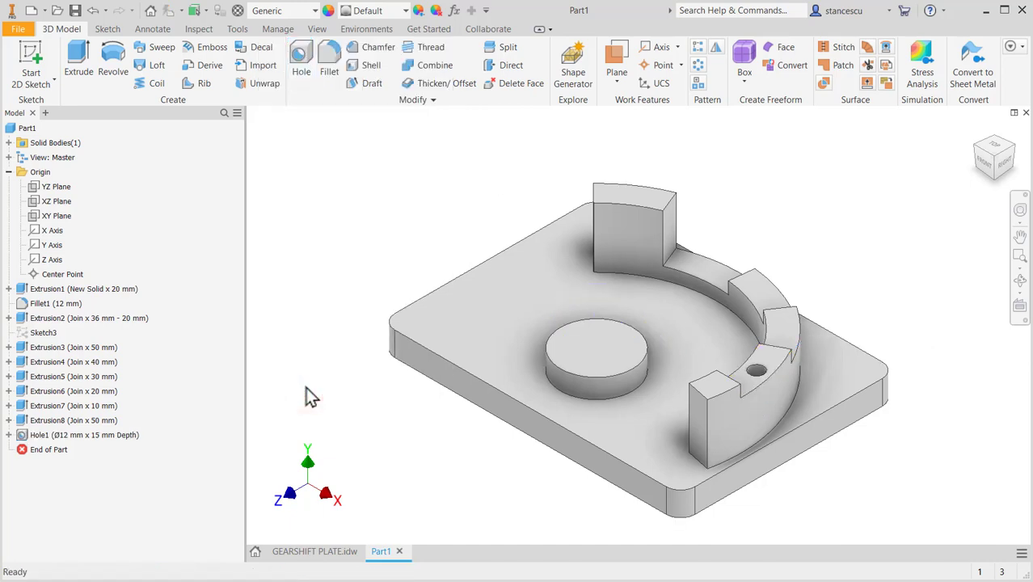
Step: Start a sketch on the 30 mm step's top face and draw a line from the origin to the middle of its outer edge
{"action": "left_click", "coordinate": [790, 341]}
{"action": "left_click", "coordinate": [856, 323]}
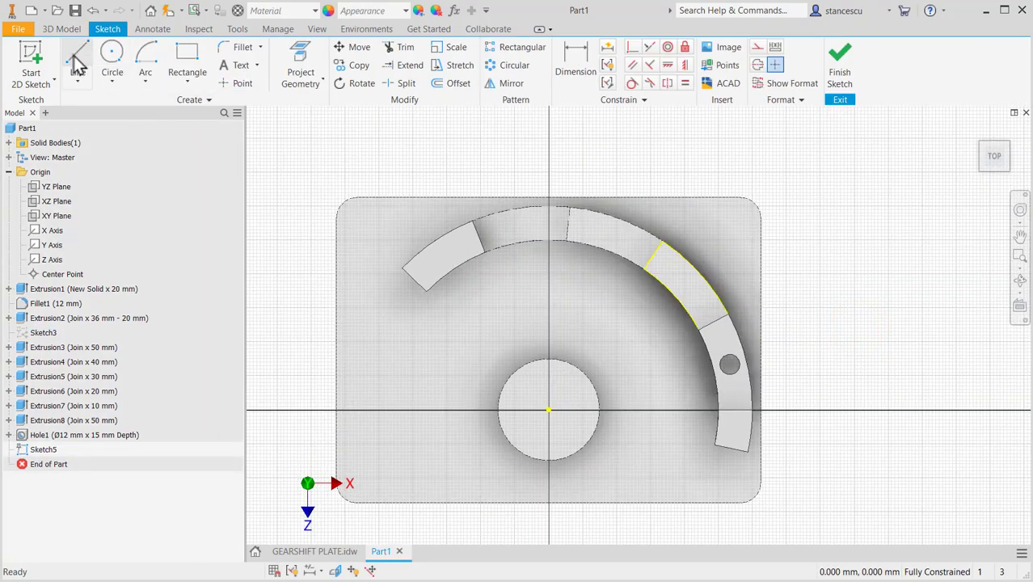
{"action": "left_click", "coordinate": [76, 51]}
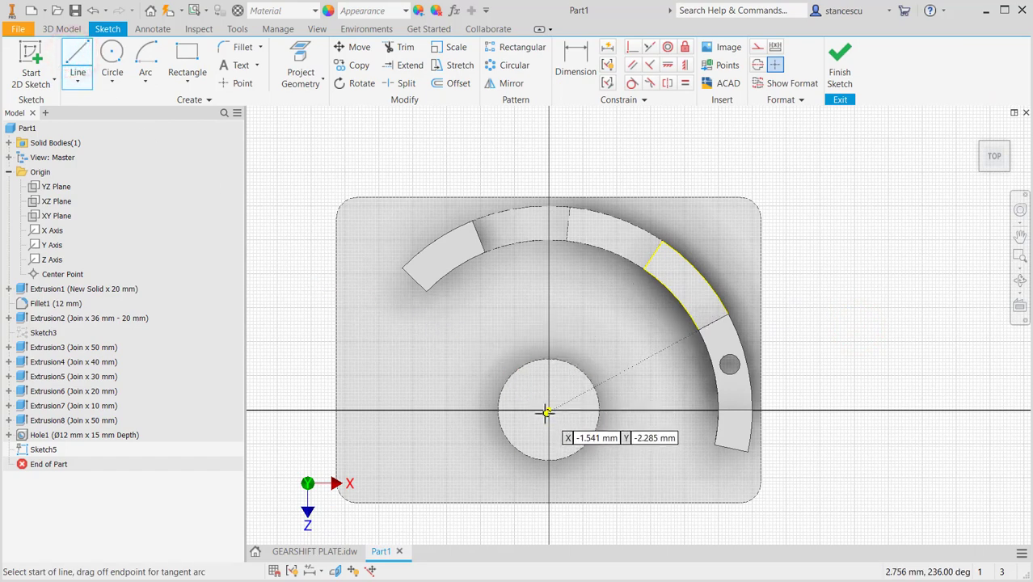
{"action": "left_click", "coordinate": [549, 410]}
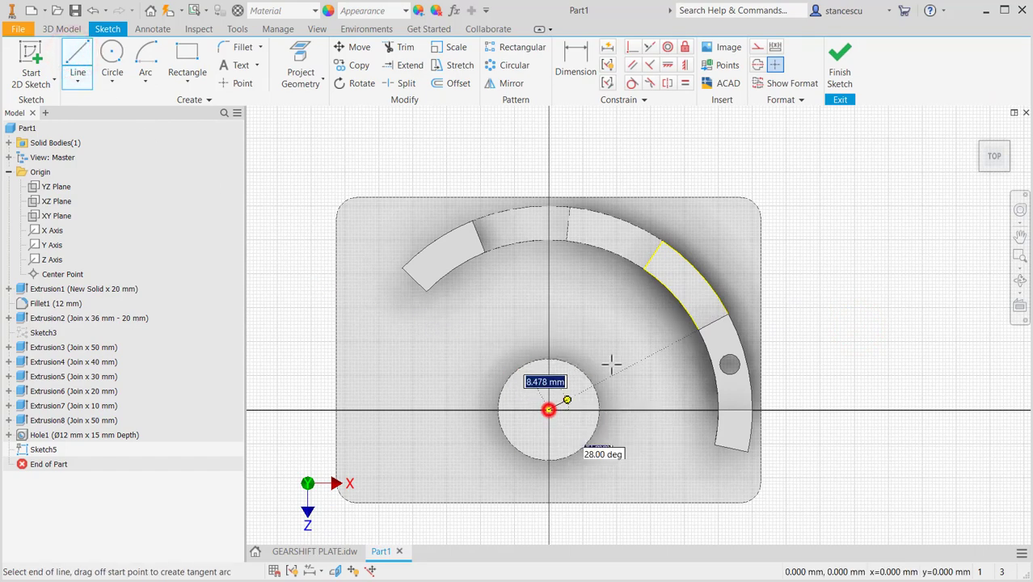
{"action": "double_click", "coordinate": [700, 274]}
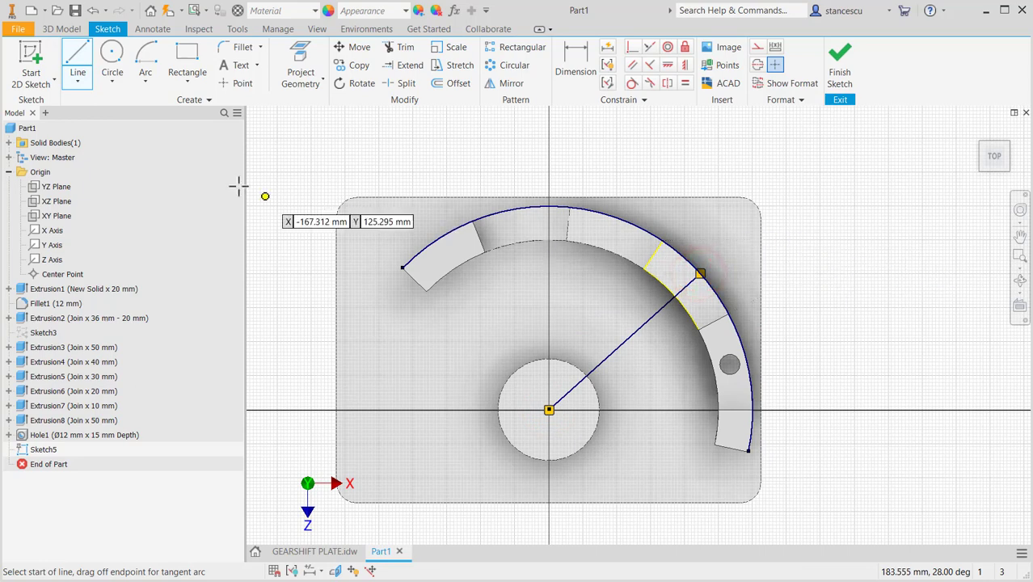
Step: Add a 110 mm radius origin-centred arc between the 30 mm step's end-edge midpoints and a point where it crosses the line
{"action": "left_click", "coordinate": [150, 69]}
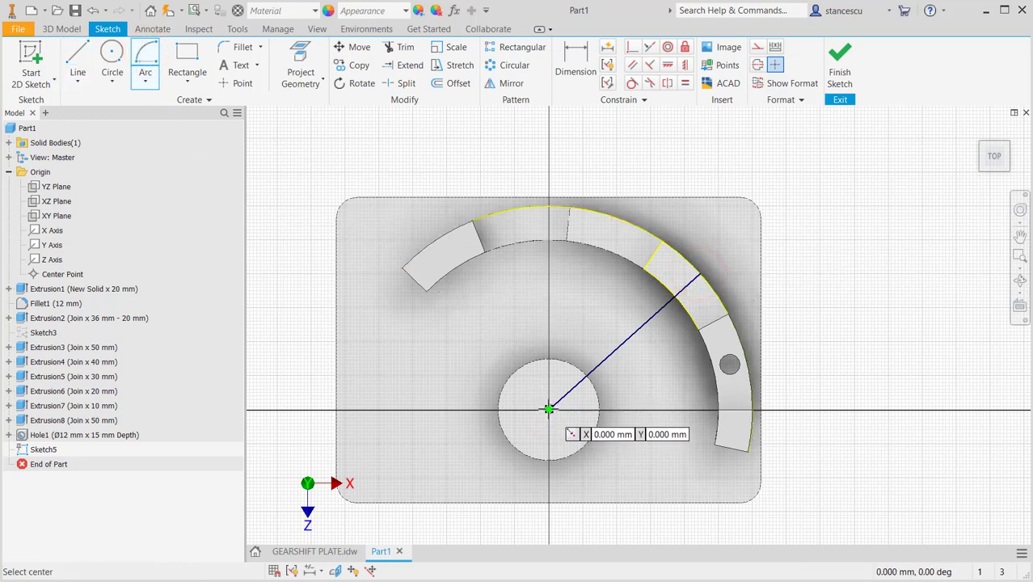
{"action": "left_click", "coordinate": [549, 410]}
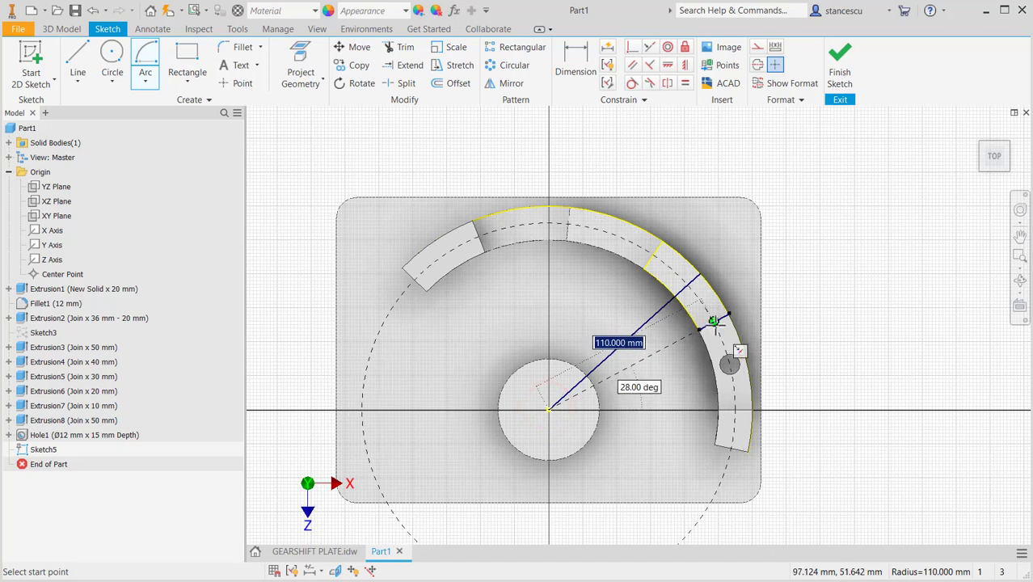
{"action": "left_click", "coordinate": [715, 325]}
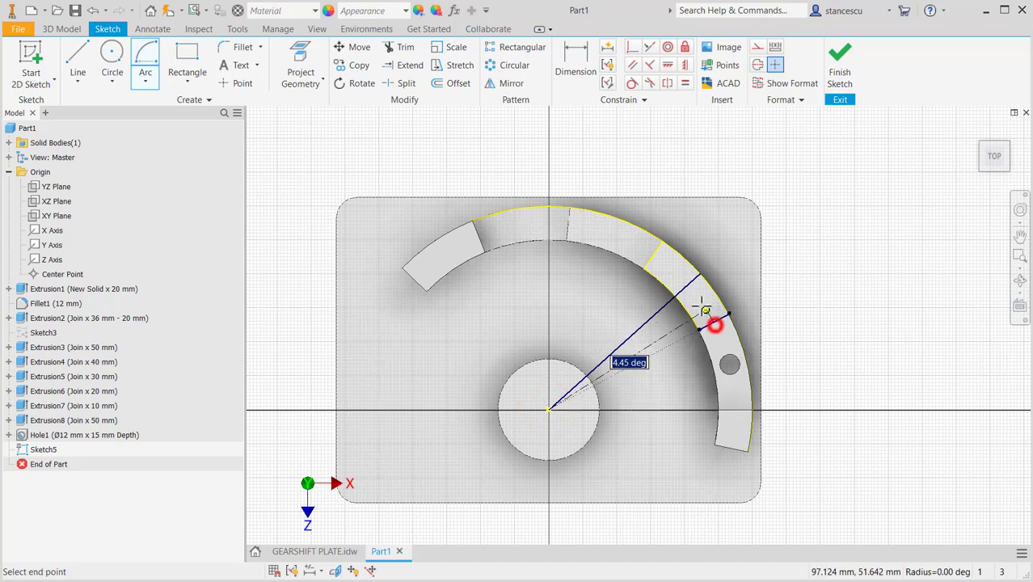
{"action": "left_click", "coordinate": [653, 255]}
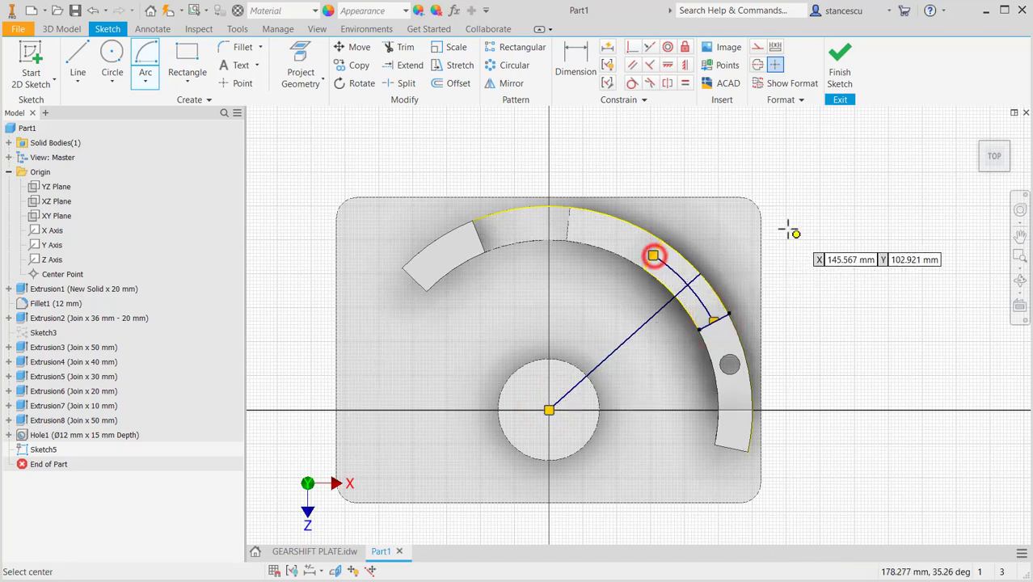
{"action": "left_click", "coordinate": [238, 84]}
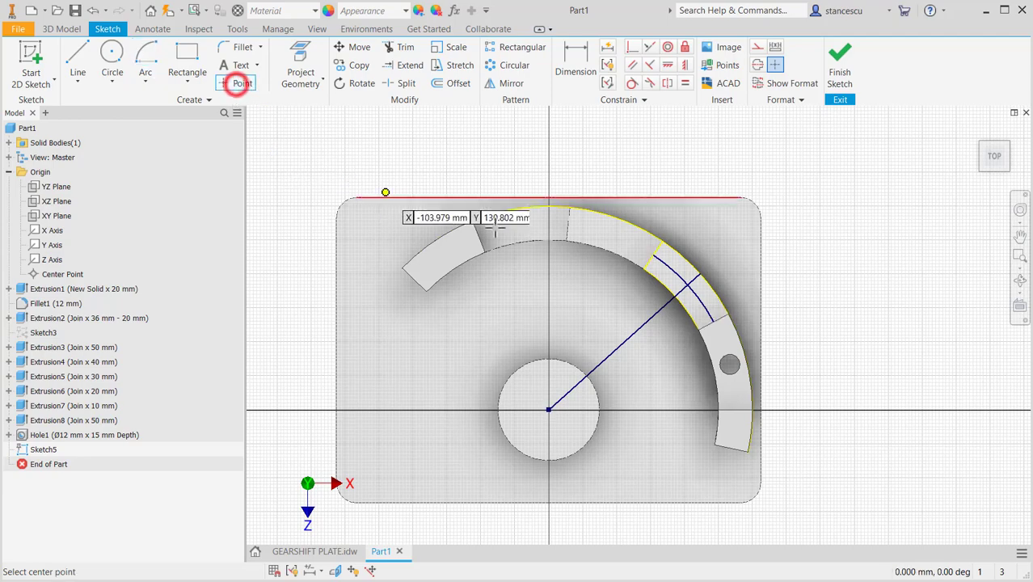
{"action": "left_click", "coordinate": [685, 286]}
Step: Finish the sketch and cut a simple 12 mm hole, 15 mm deep, at the point on the 30 mm step
{"action": "left_click", "coordinate": [839, 68]}
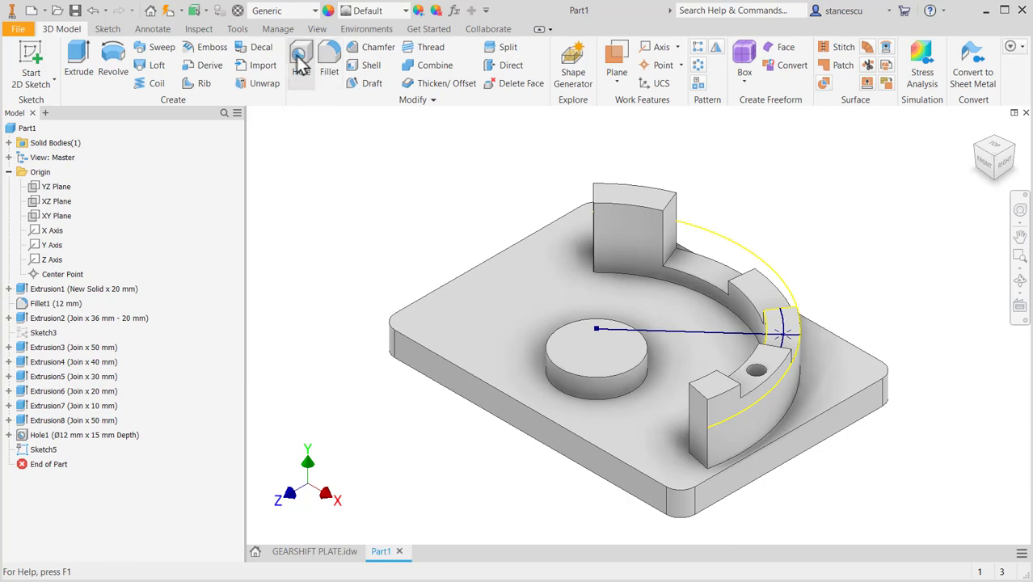
{"action": "left_click", "coordinate": [300, 69]}
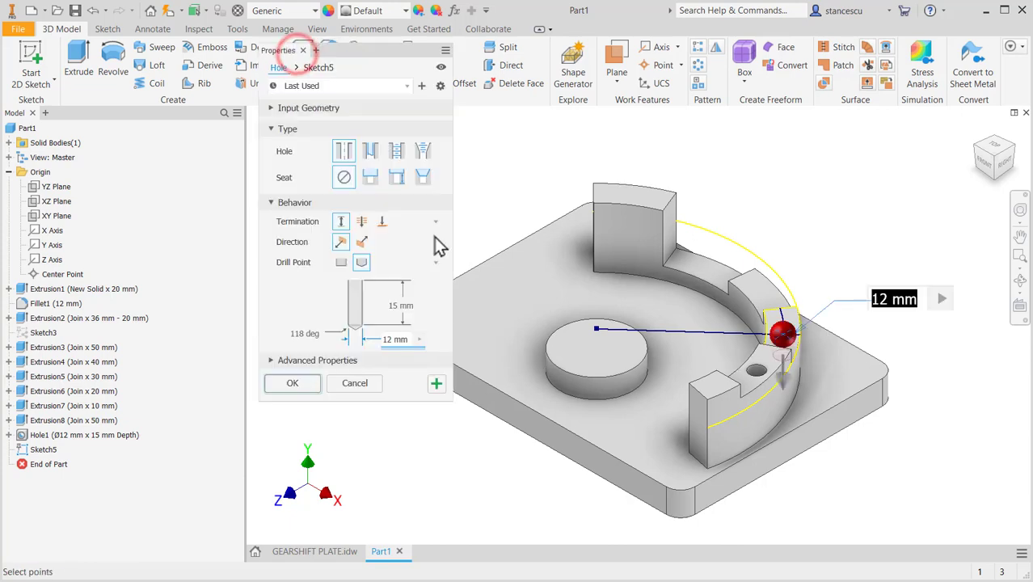
{"action": "left_click", "coordinate": [304, 384]}
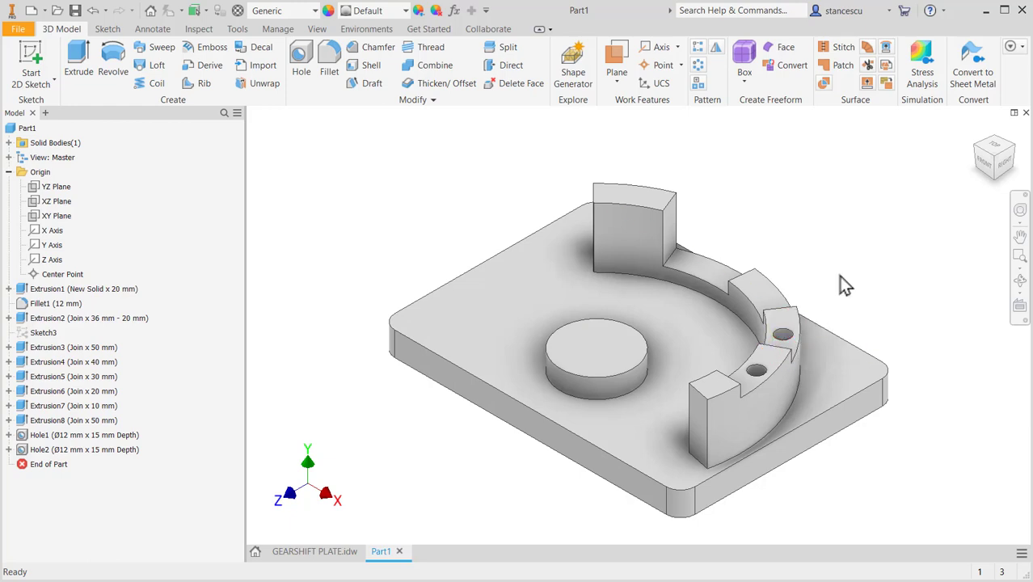
Step: Sketch on the 20 mm step's top face a 120 mm line from the origin at 70 degrees to the outer edge
{"action": "left_click", "coordinate": [760, 285]}
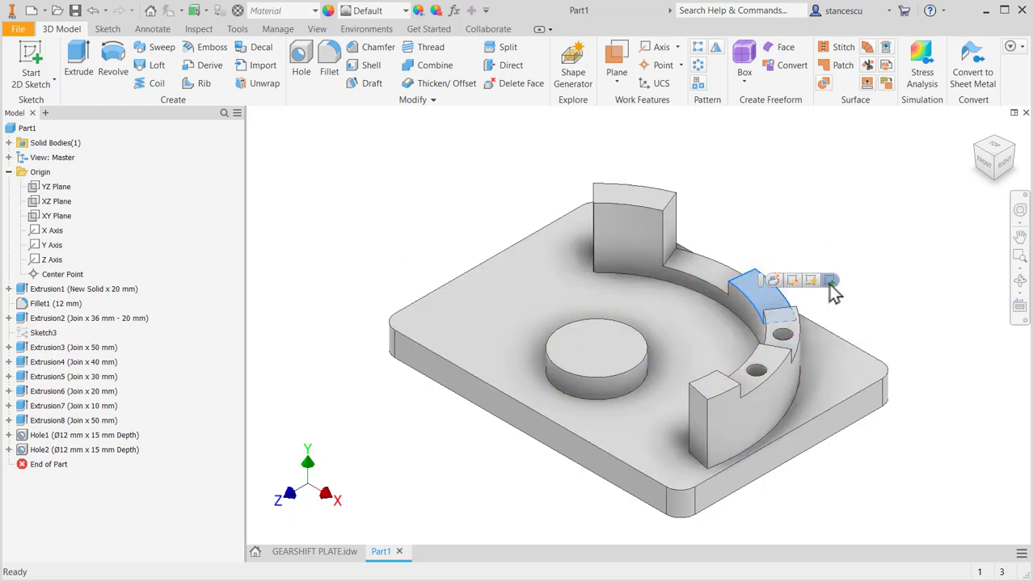
{"action": "left_click", "coordinate": [830, 281]}
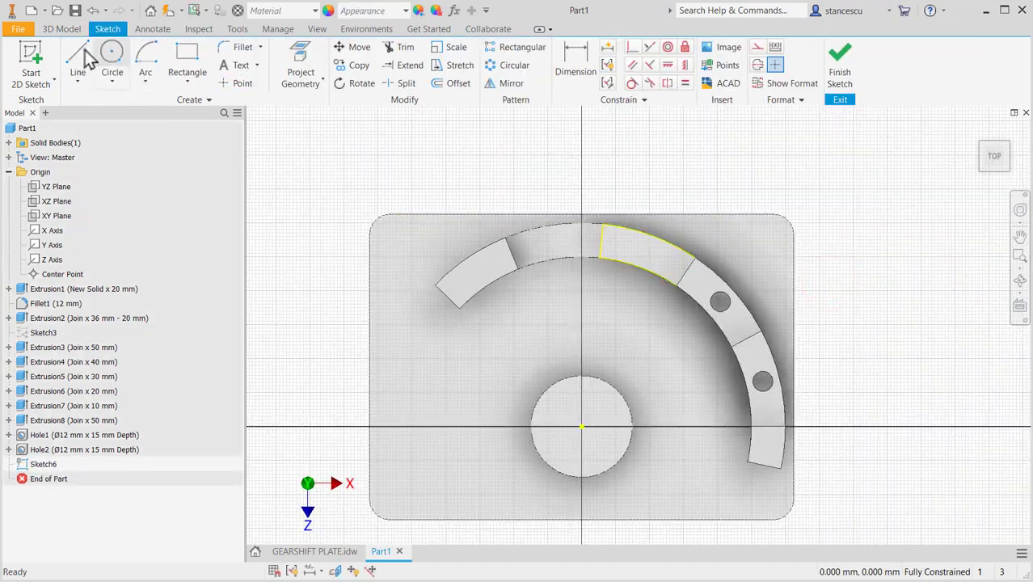
{"action": "left_click", "coordinate": [79, 58]}
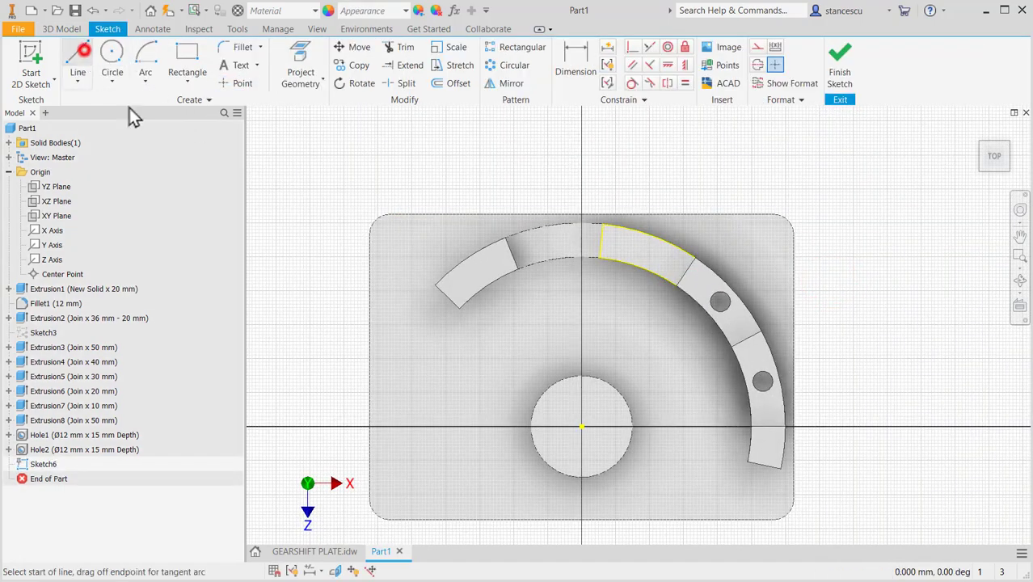
{"action": "left_click", "coordinate": [582, 426]}
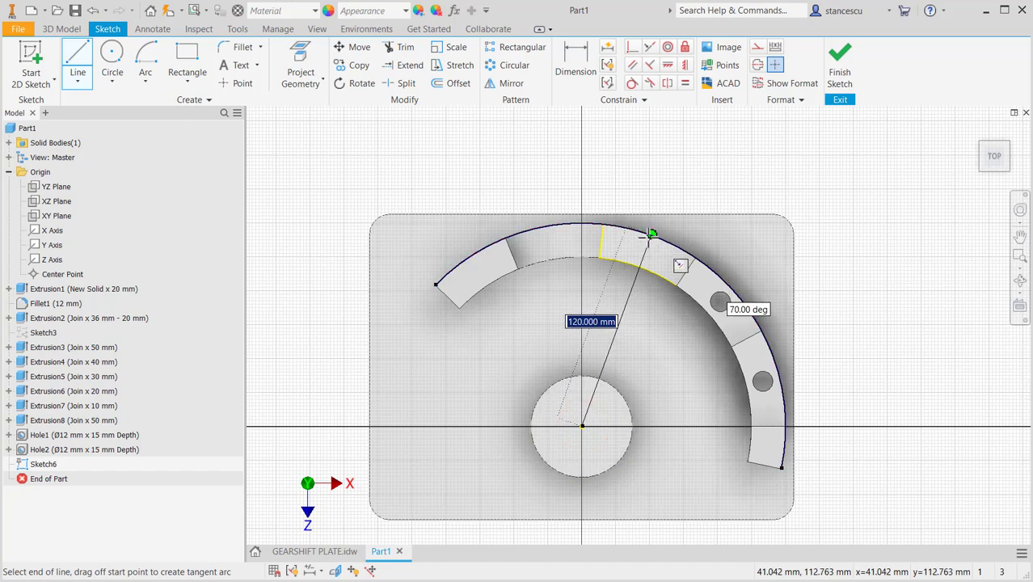
{"action": "left_click", "coordinate": [651, 235]}
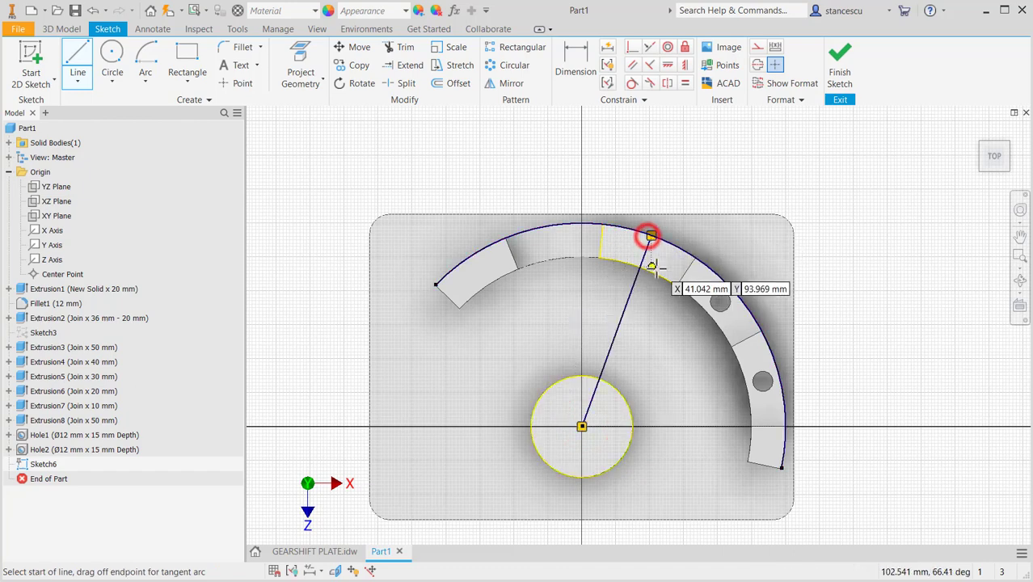
Step: Add a 110 mm radius origin-centred arc between the 20 mm step's end-edge midpoints and a point where it crosses the line
{"action": "left_click", "coordinate": [145, 65]}
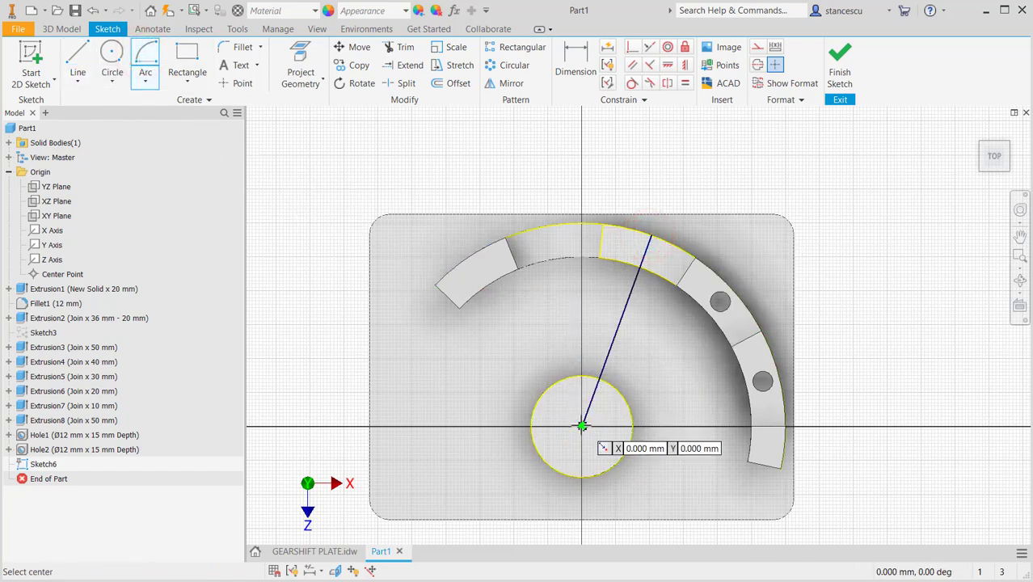
{"action": "left_click", "coordinate": [582, 426]}
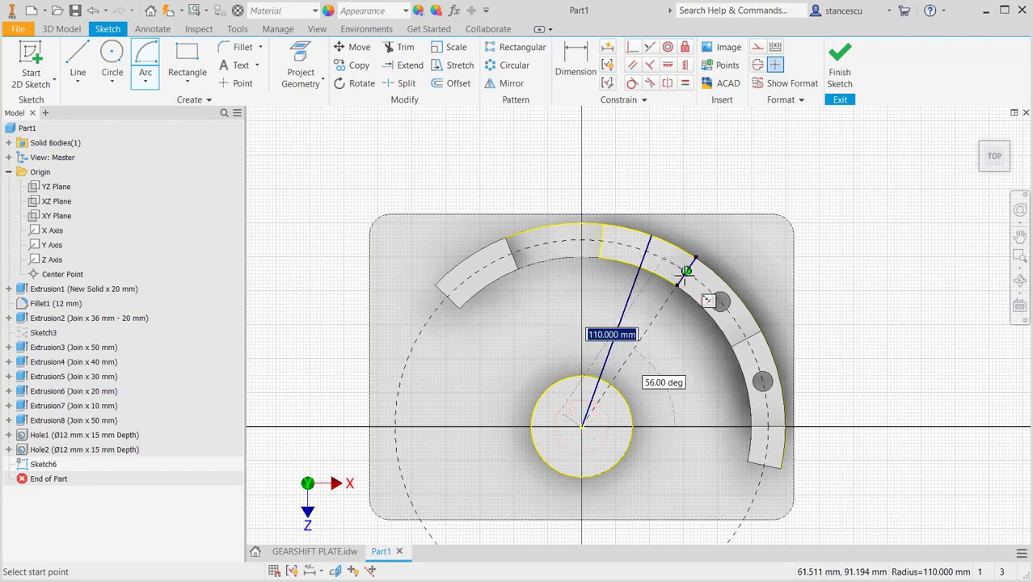
{"action": "left_click", "coordinate": [685, 273]}
{"action": "left_click", "coordinate": [684, 272]}
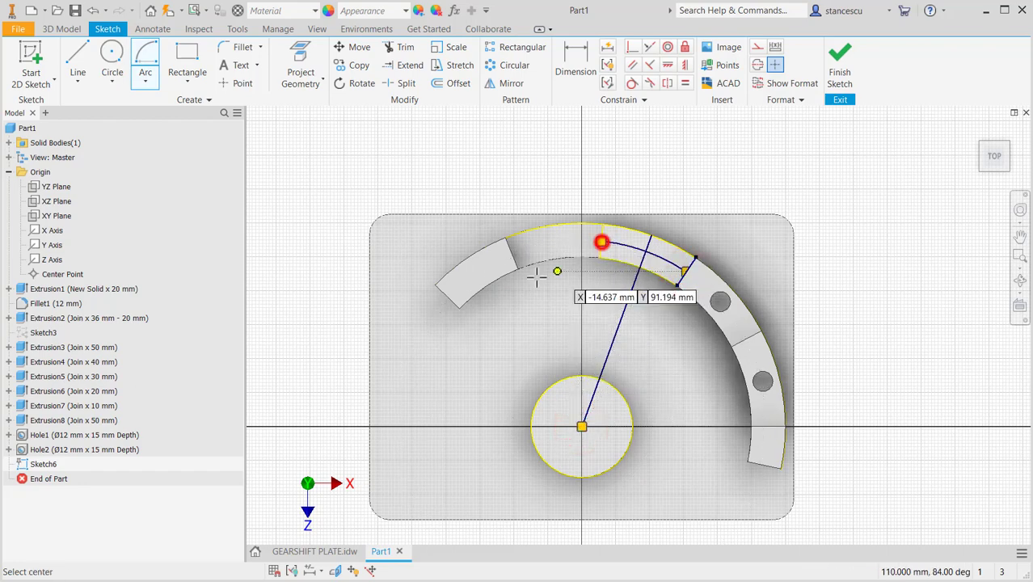
{"action": "left_click", "coordinate": [240, 84]}
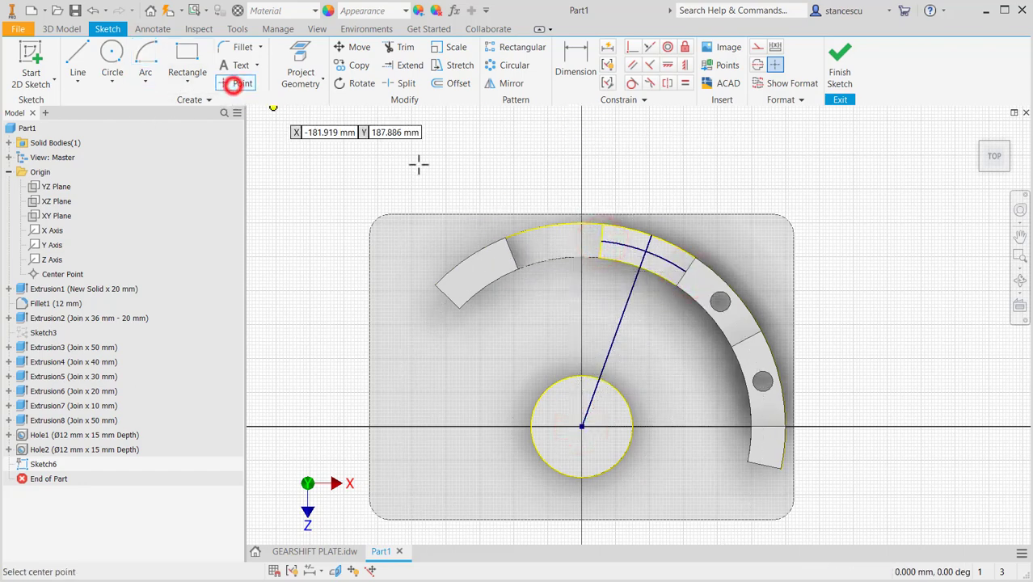
{"action": "left_click", "coordinate": [645, 251]}
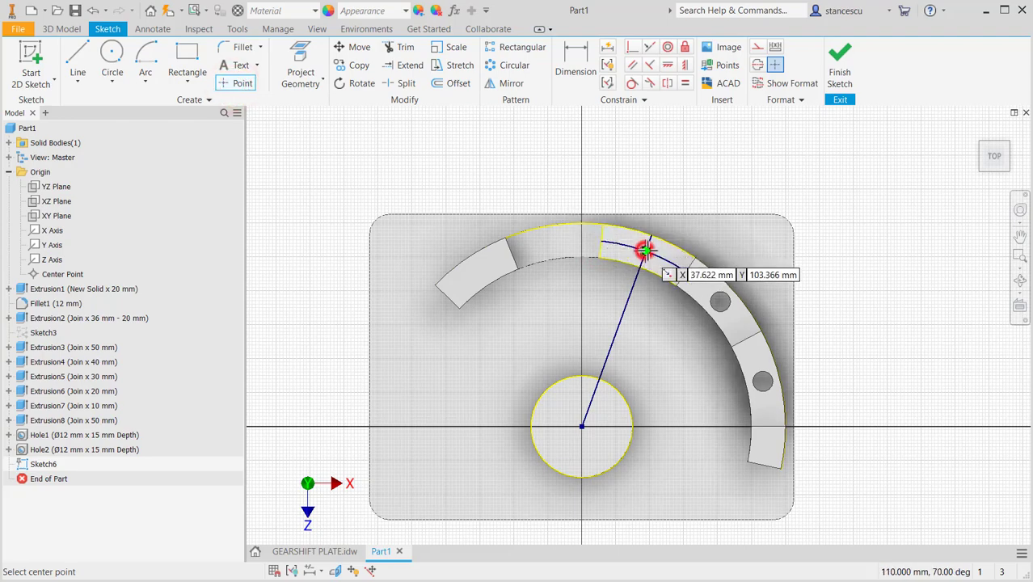
Step: Finish the sketch and cut a simple 12 mm hole, 15 mm deep, at the point on the 20 mm step
{"action": "left_click", "coordinate": [837, 63]}
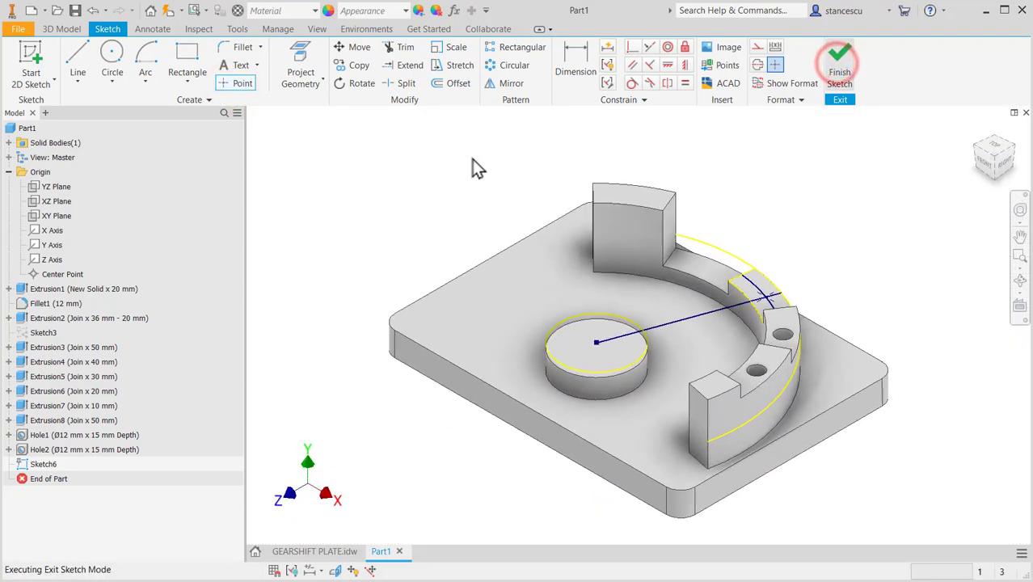
{"action": "left_click", "coordinate": [301, 63]}
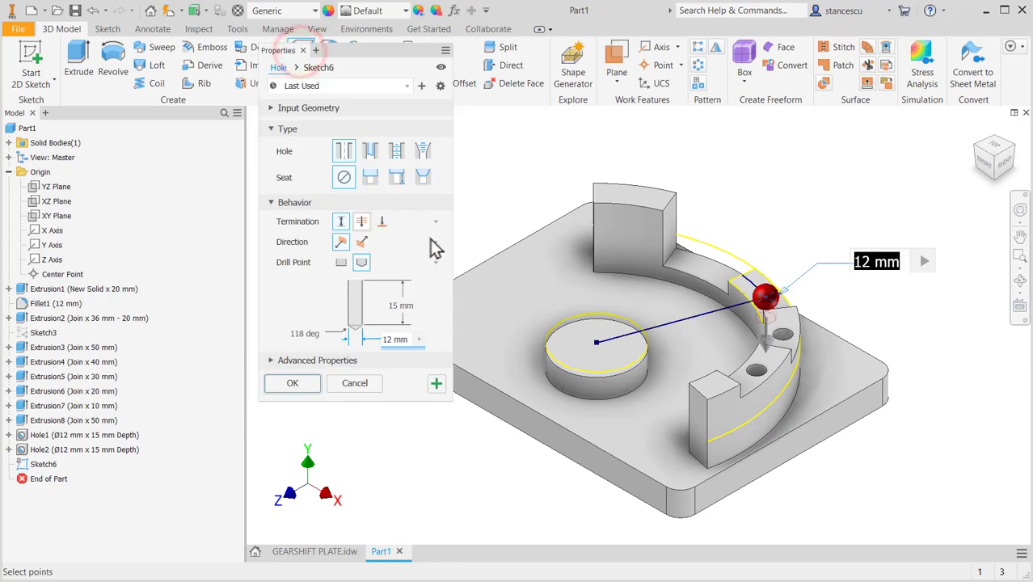
{"action": "left_click", "coordinate": [309, 383]}
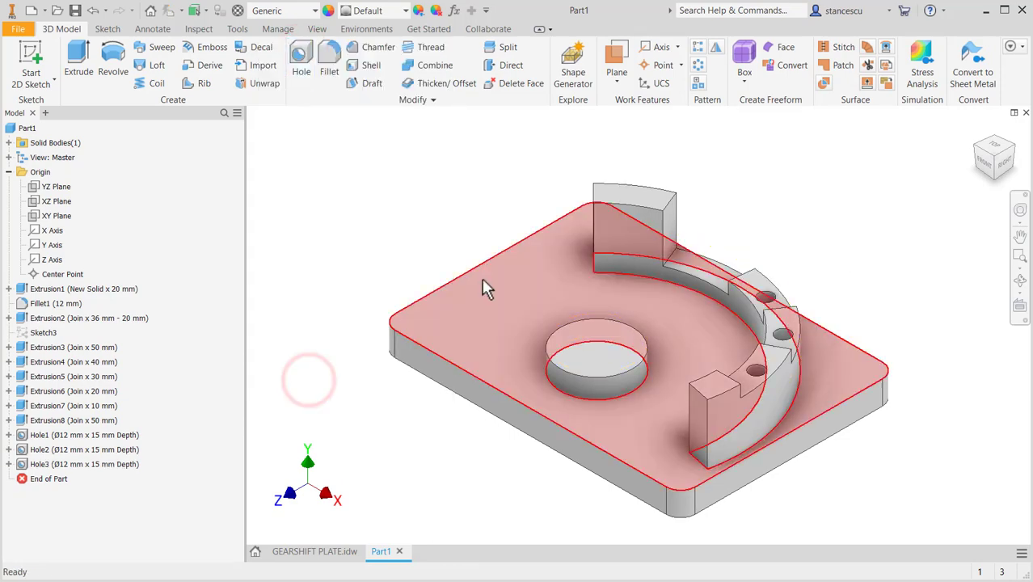
Step: Sketch on the 10 mm step's top face, with graphics sliced, a 120 mm line from the origin at 98 degrees to the outer edge's midpoint
{"action": "left_click", "coordinate": [707, 266]}
{"action": "left_click", "coordinate": [780, 259]}
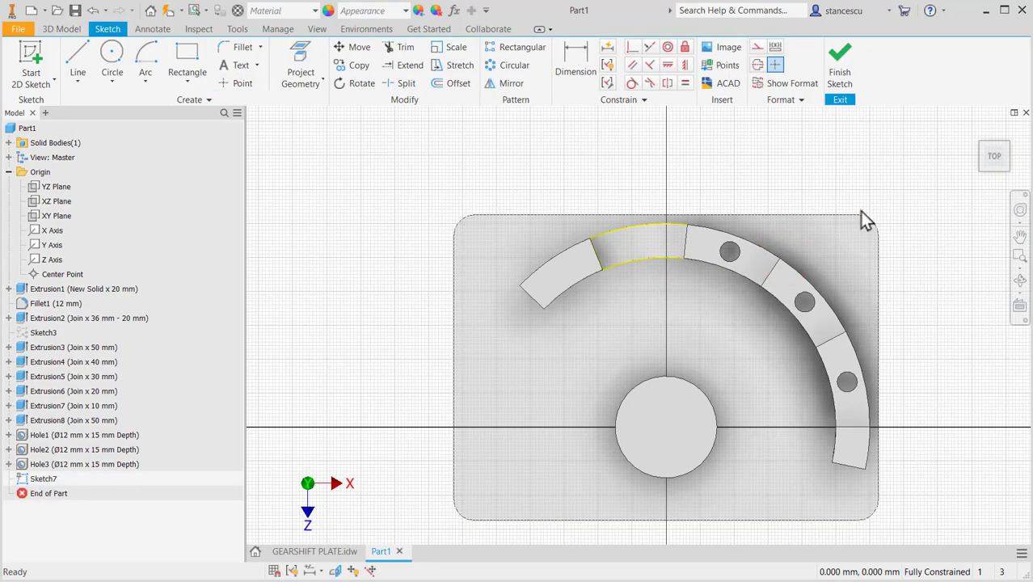
{"action": "key", "text": "F7"}
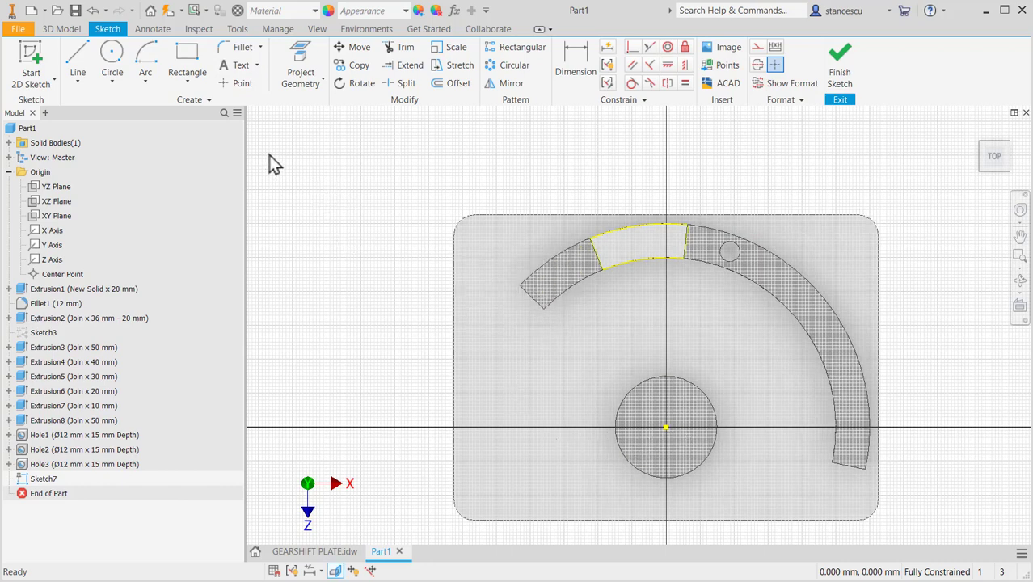
{"action": "left_click", "coordinate": [81, 63]}
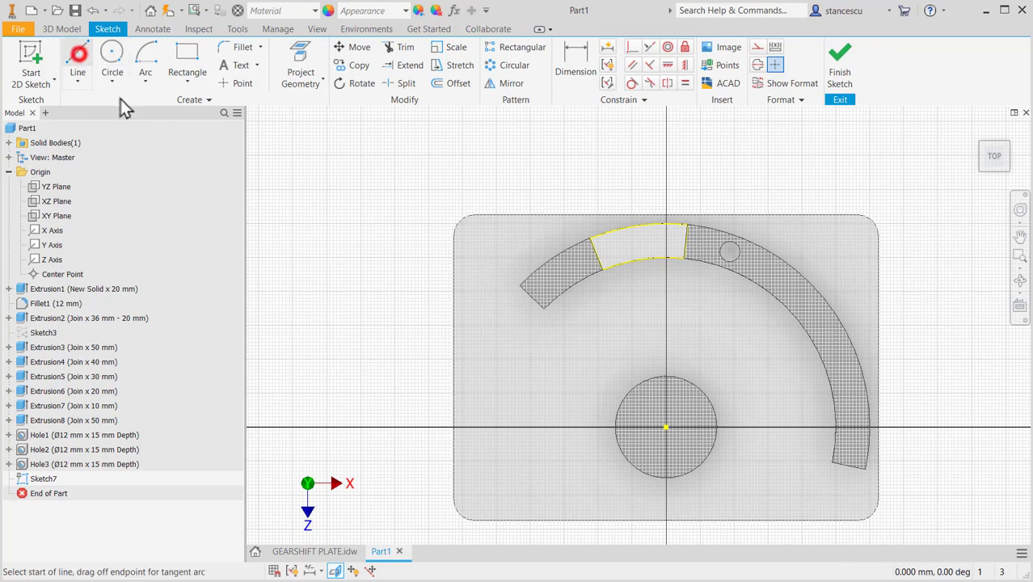
{"action": "left_click", "coordinate": [666, 426]}
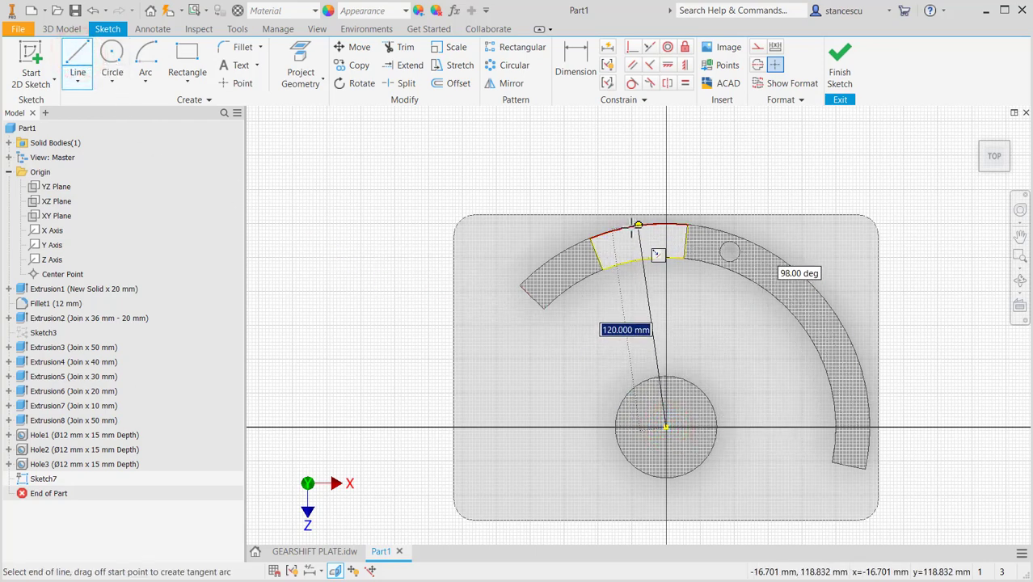
{"action": "scroll", "coordinate": [633, 223], "scroll_direction": "up", "scroll_amount": 5}
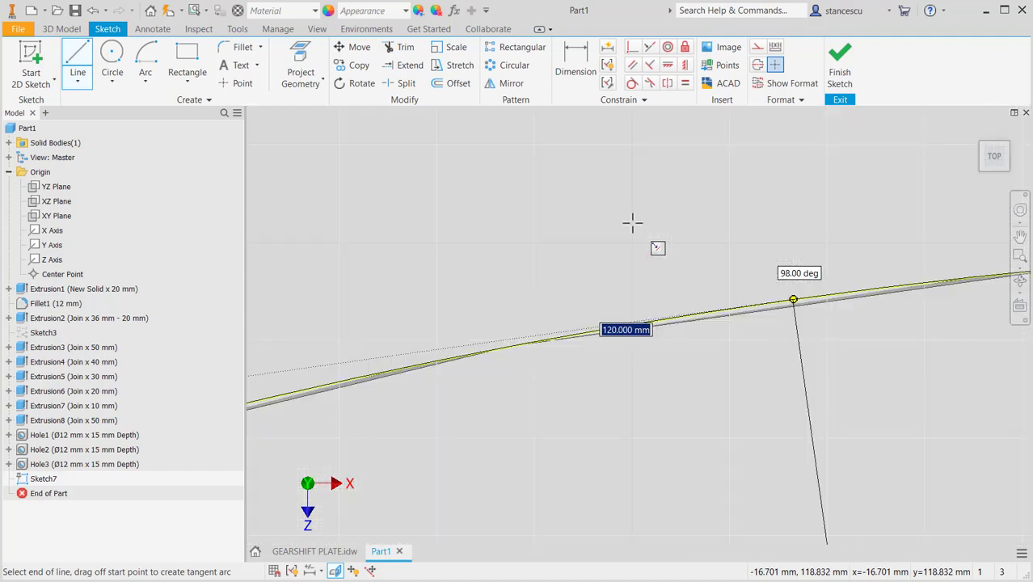
{"action": "scroll", "coordinate": [633, 223], "scroll_direction": "down", "scroll_amount": 2}
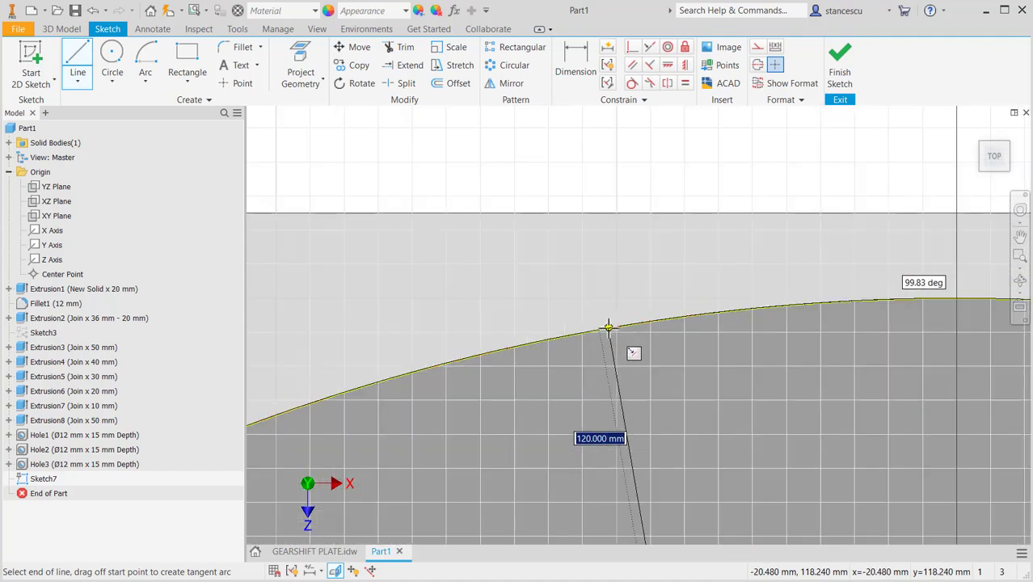
{"action": "scroll", "coordinate": [608, 327], "scroll_direction": "down", "scroll_amount": 2}
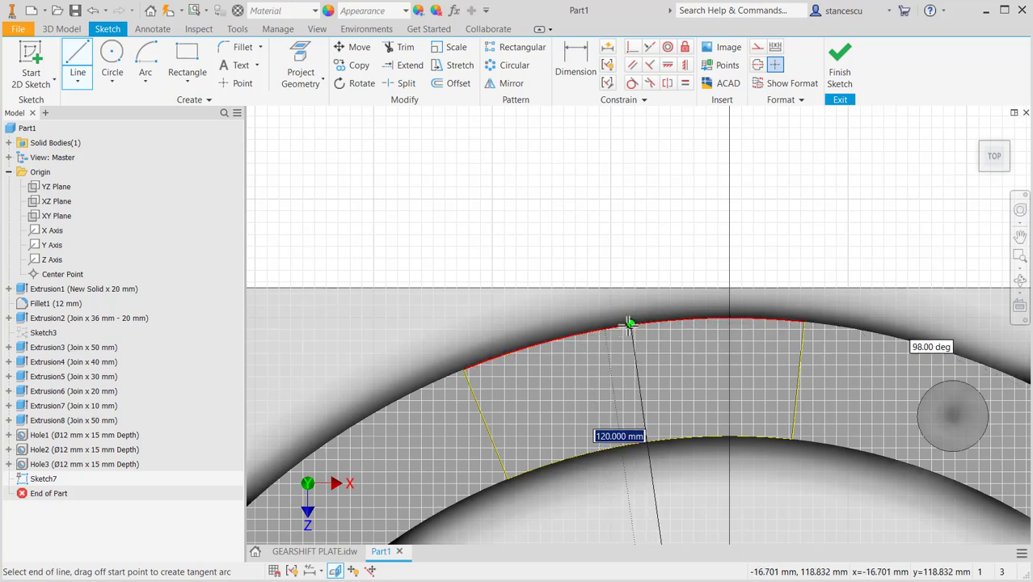
{"action": "left_click", "coordinate": [629, 324]}
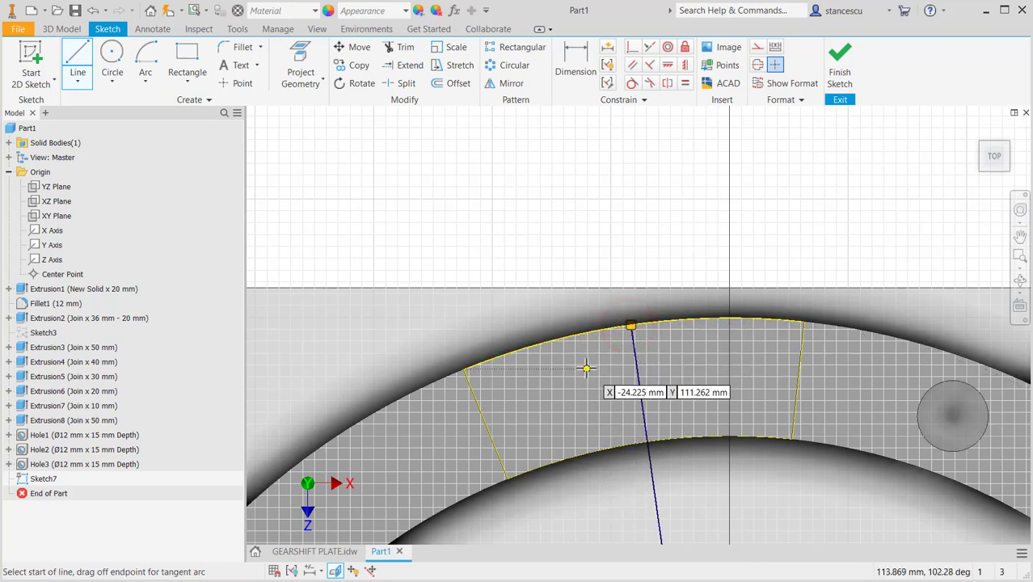
Step: Add a 110 mm radius origin-centred arc between the 10 mm step's end-edge midpoints and a point where it crosses the line
{"action": "scroll", "coordinate": [662, 335], "scroll_direction": "down", "scroll_amount": 1}
{"action": "middle_click_drag", "start_coordinate": [662, 344], "coordinate": [651, 172]}
{"action": "scroll", "coordinate": [652, 206], "scroll_direction": "down", "scroll_amount": 2}
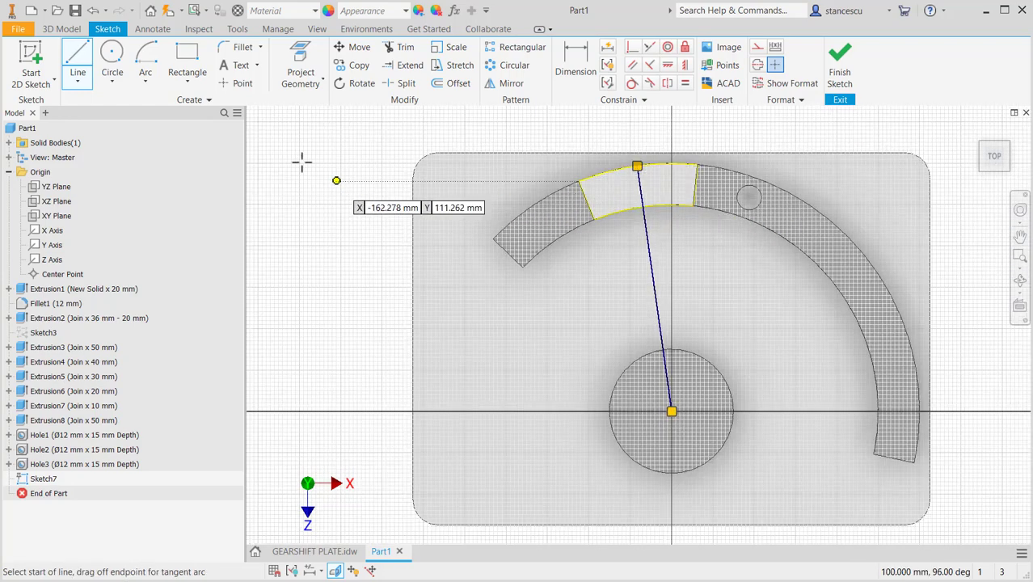
{"action": "left_click", "coordinate": [147, 73]}
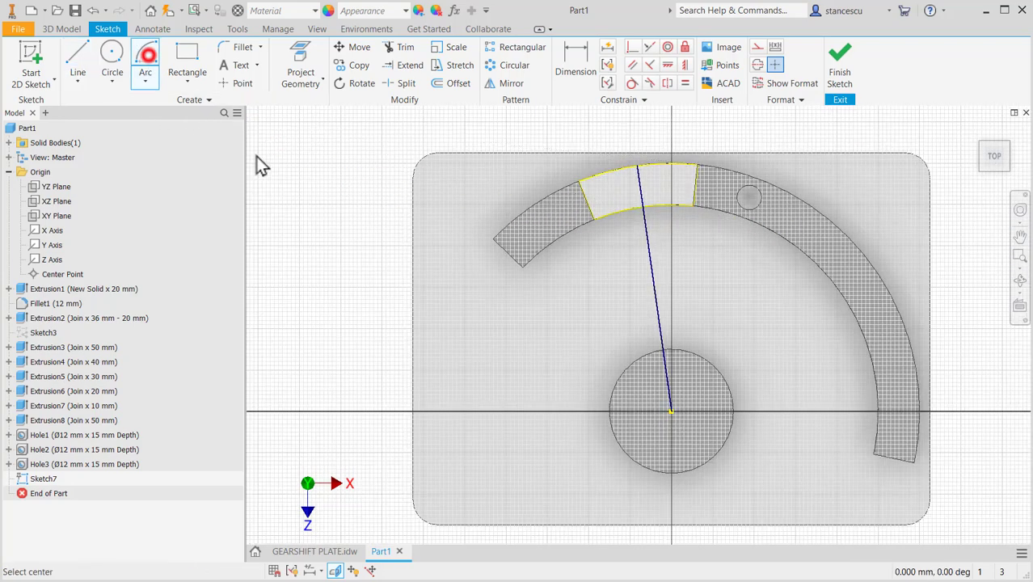
{"action": "left_click", "coordinate": [671, 411]}
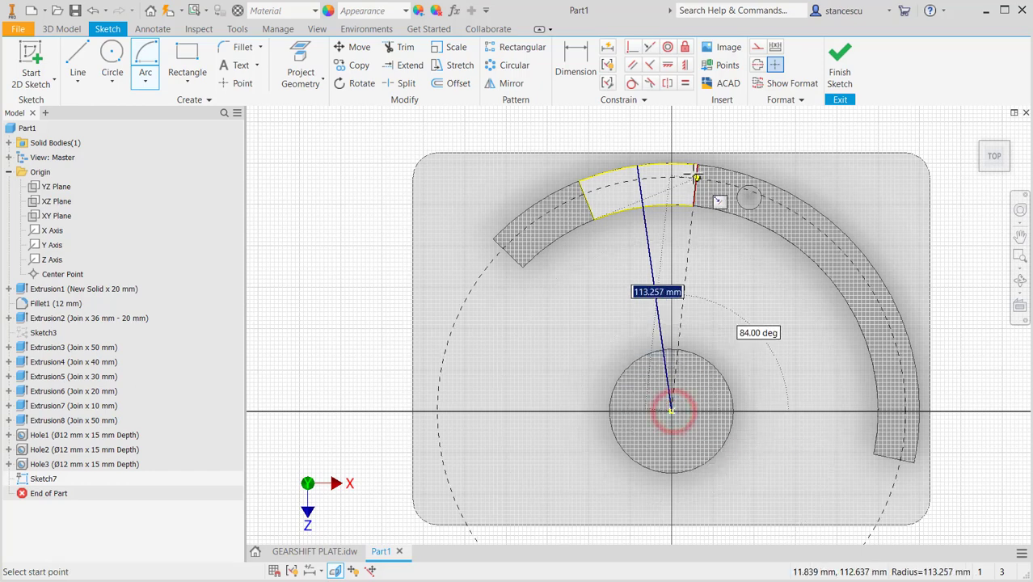
{"action": "left_click", "coordinate": [693, 182]}
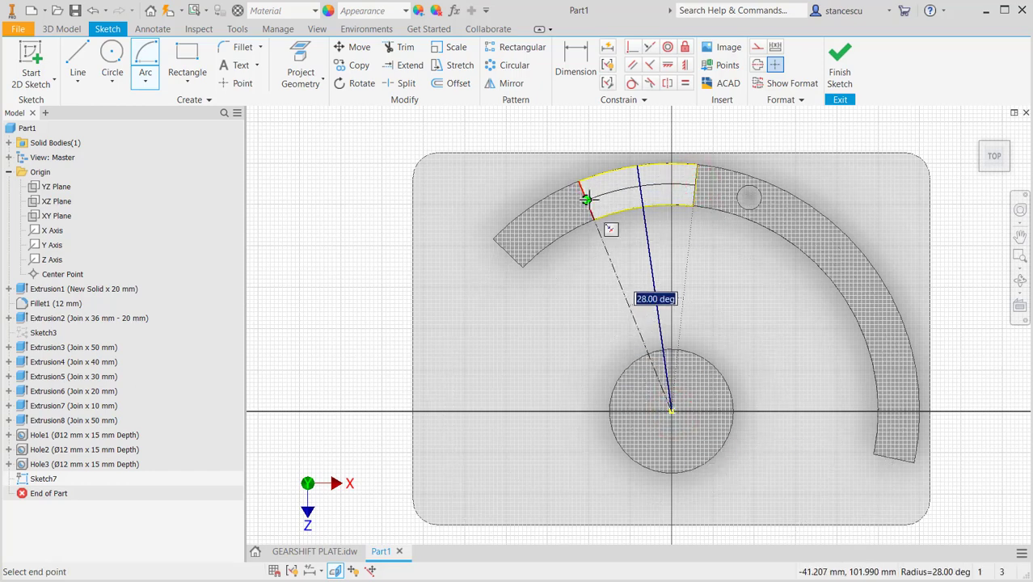
{"action": "left_click", "coordinate": [588, 200]}
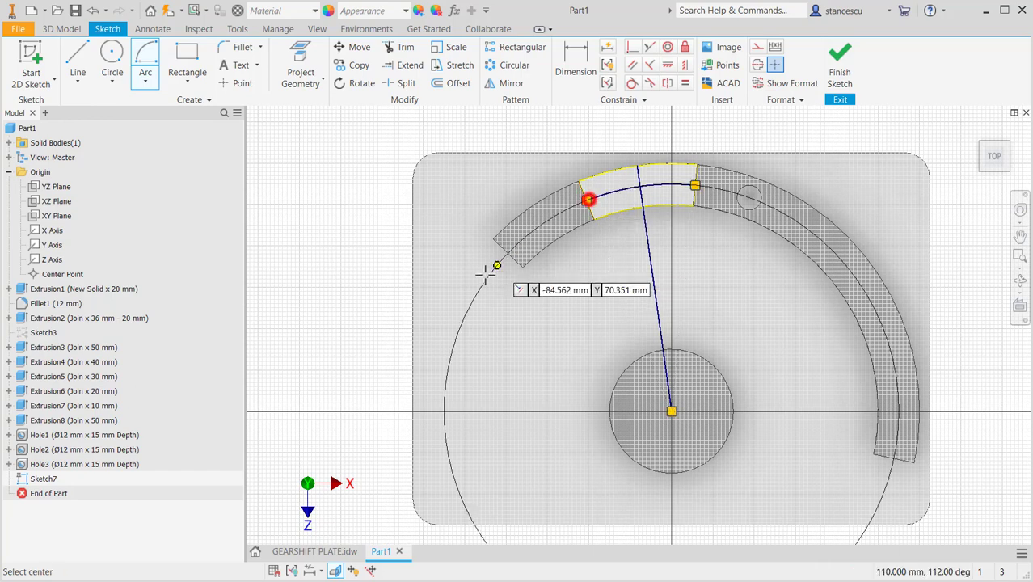
{"action": "left_click", "coordinate": [219, 86]}
{"action": "left_click", "coordinate": [641, 185]}
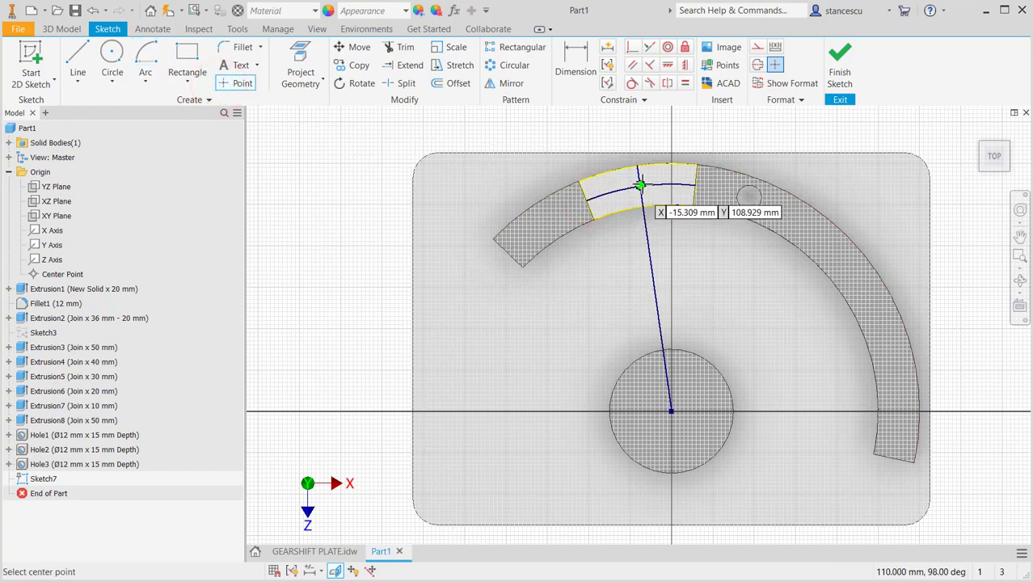
Step: Finish the sketch and cut a simple 12 mm hole, 15 mm deep, at the point on the 10 mm step
{"action": "left_click", "coordinate": [841, 64]}
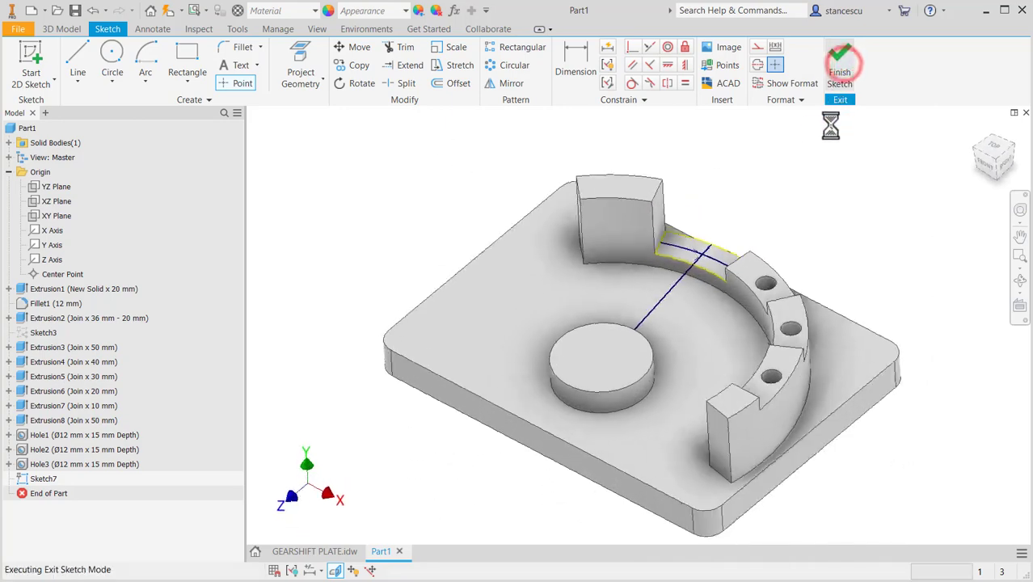
{"action": "left_click", "coordinate": [303, 77]}
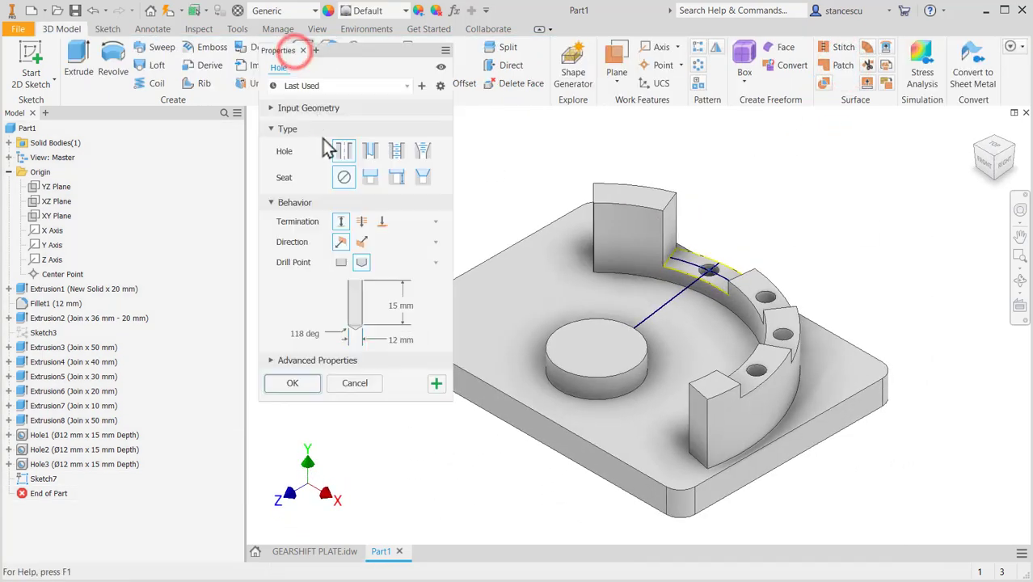
{"action": "left_click", "coordinate": [288, 385]}
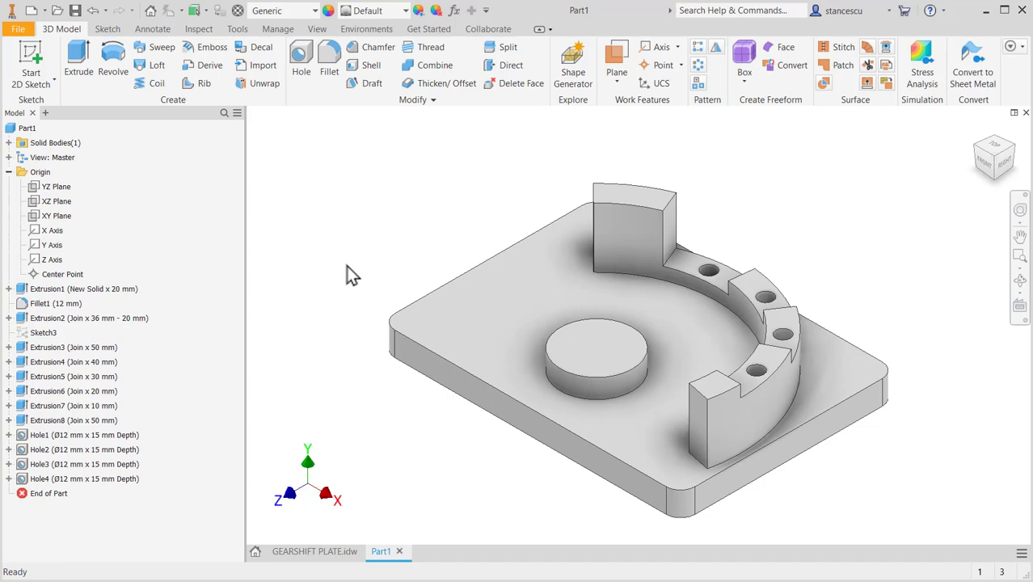
Step: Switch to the GEARSHIFT PLATE.idw drawing and examine the corner bosses and their holes in the isometric, plan and front views
{"action": "left_click", "coordinate": [320, 553]}
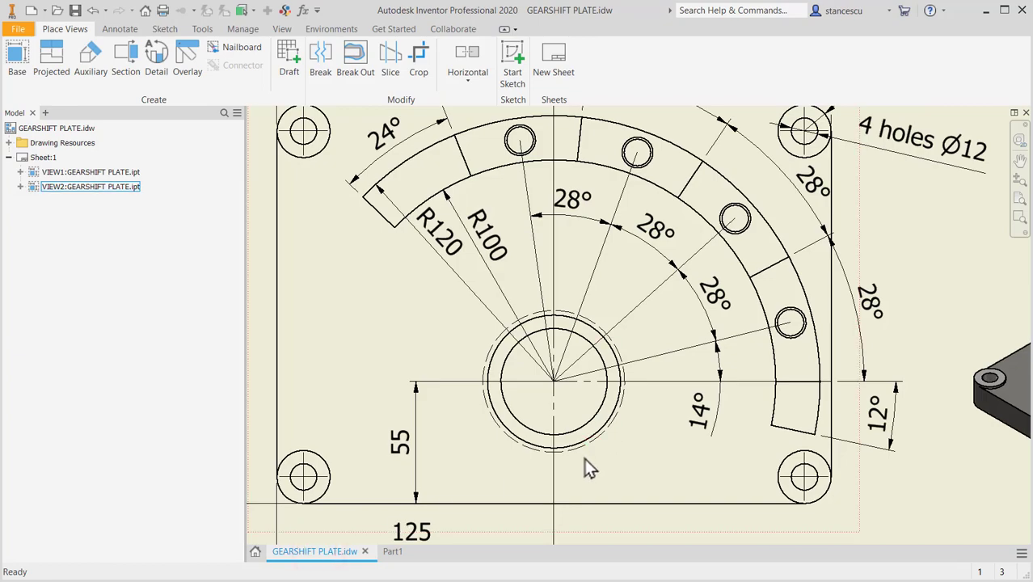
{"action": "key", "text": "Home"}
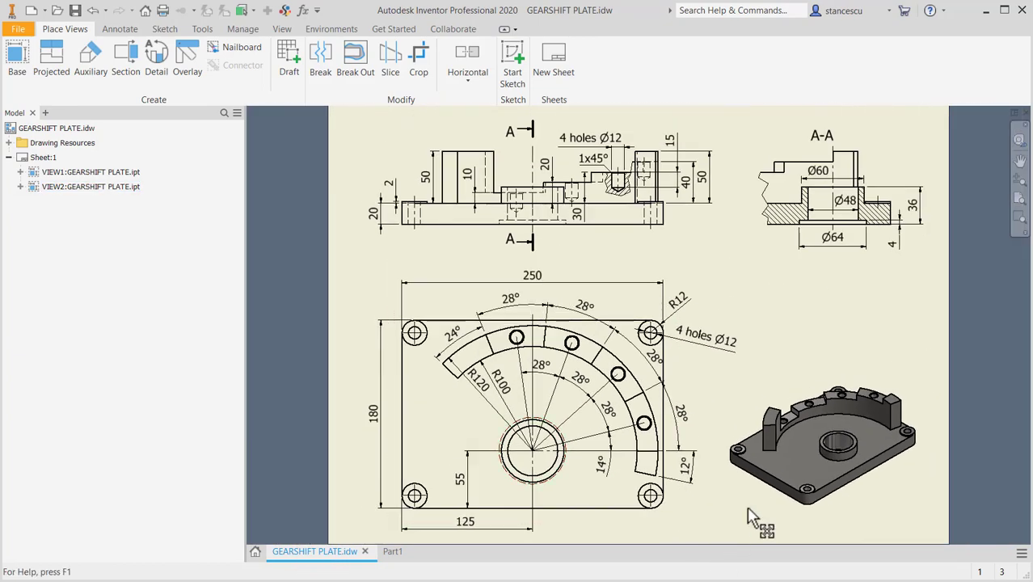
{"action": "scroll", "coordinate": [748, 446], "scroll_direction": "down", "scroll_amount": 3}
{"action": "scroll", "coordinate": [744, 467], "scroll_direction": "down", "scroll_amount": 3}
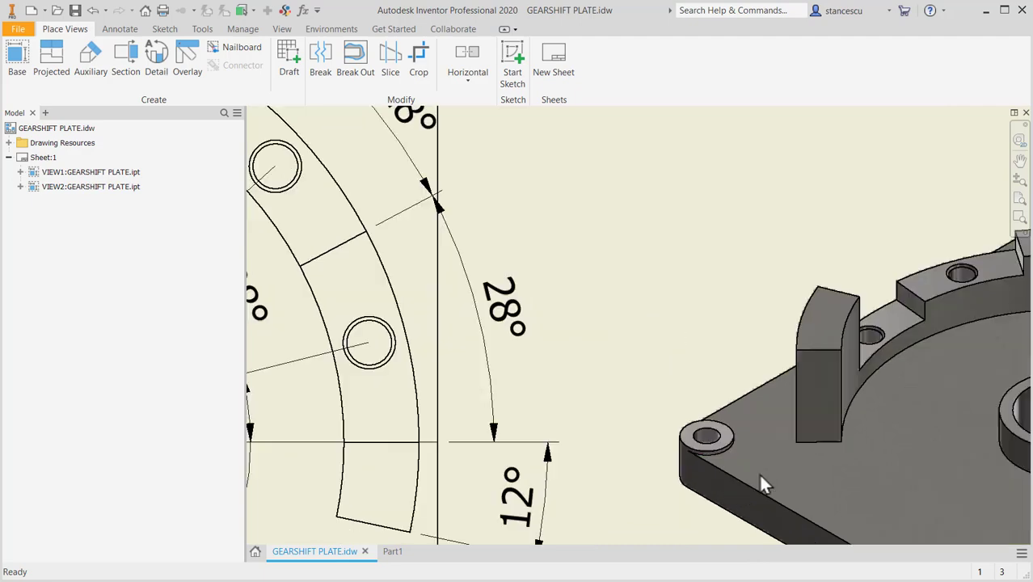
{"action": "mouse_move", "coordinate": [760, 480]}
{"action": "middle_mouse_down"}
{"action": "mouse_move", "coordinate": [759, 437]}
{"action": "mouse_move", "coordinate": [689, 339]}
{"action": "middle_mouse_up"}
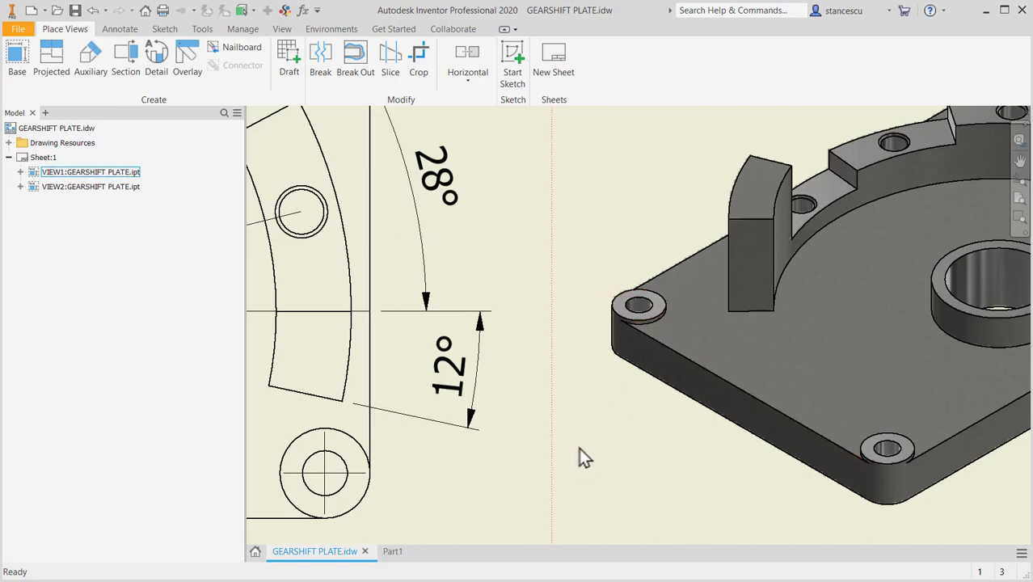
{"action": "scroll", "coordinate": [584, 454], "scroll_direction": "down", "scroll_amount": 5}
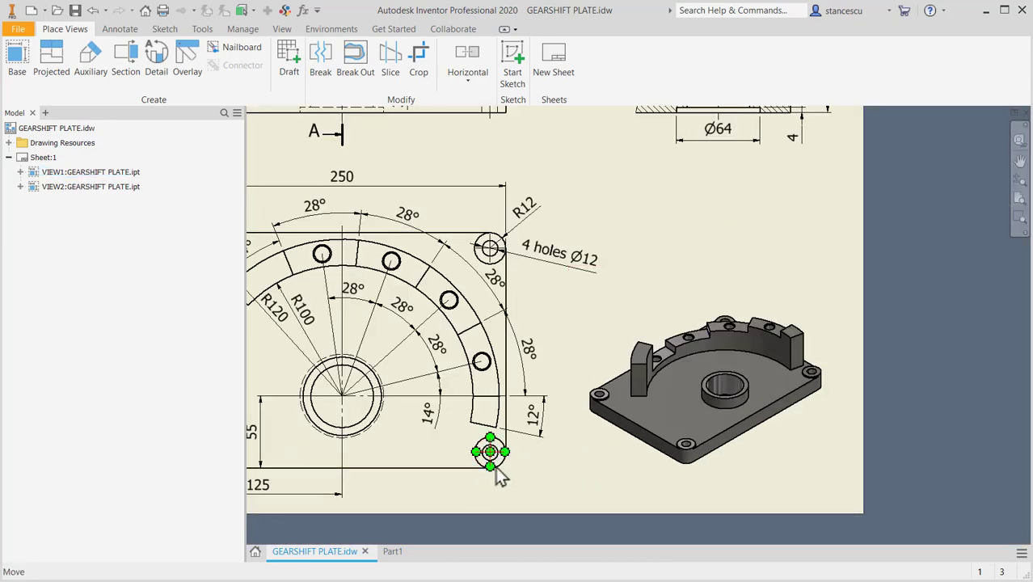
{"action": "mouse_move", "coordinate": [584, 466]}
{"action": "middle_mouse_down"}
{"action": "mouse_move", "coordinate": [674, 437]}
{"action": "mouse_move", "coordinate": [719, 450]}
{"action": "middle_mouse_up"}
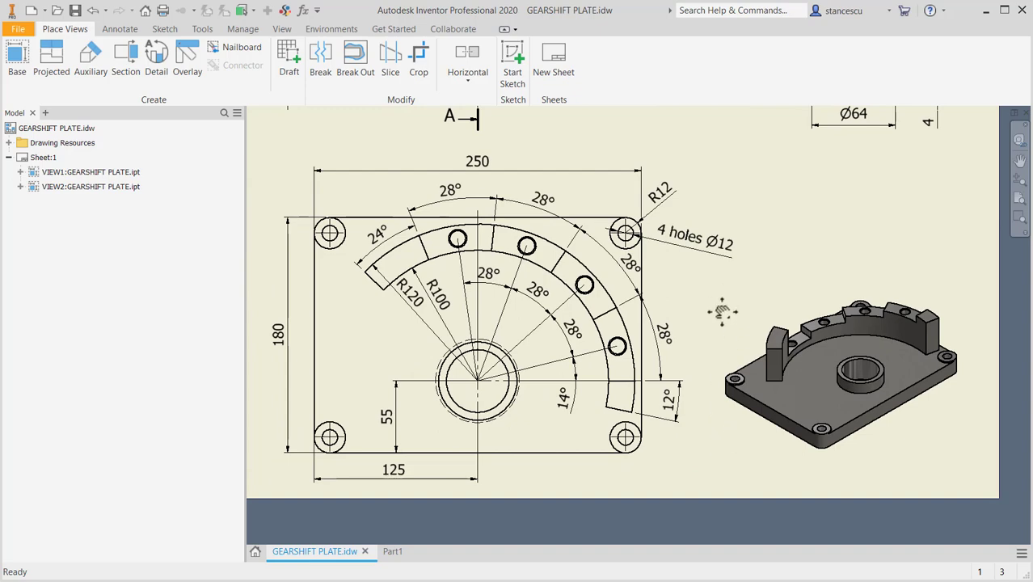
{"action": "middle_click_drag", "start_coordinate": [721, 311], "coordinate": [713, 430]}
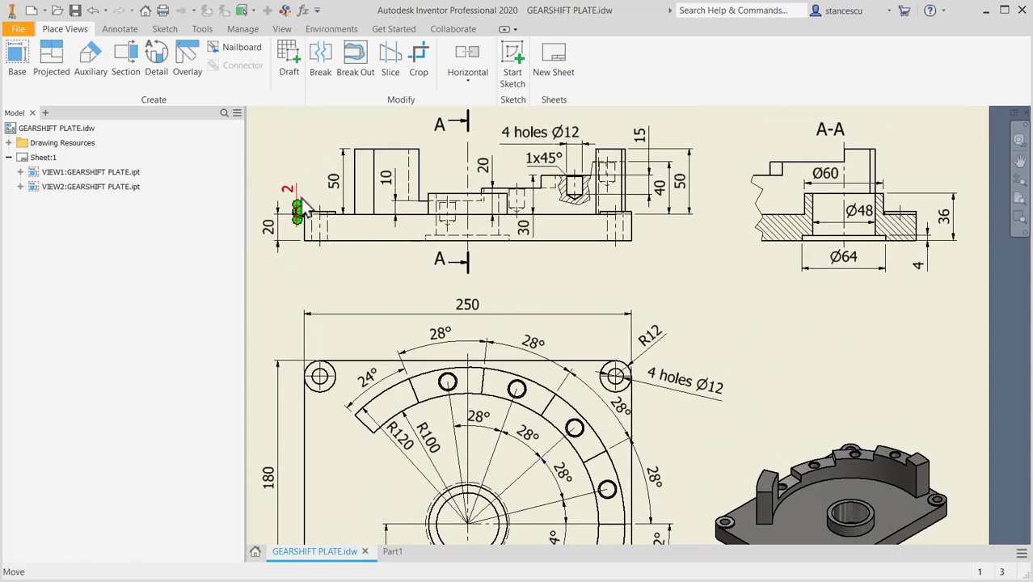
{"action": "middle_click_drag", "start_coordinate": [694, 395], "coordinate": [714, 294]}
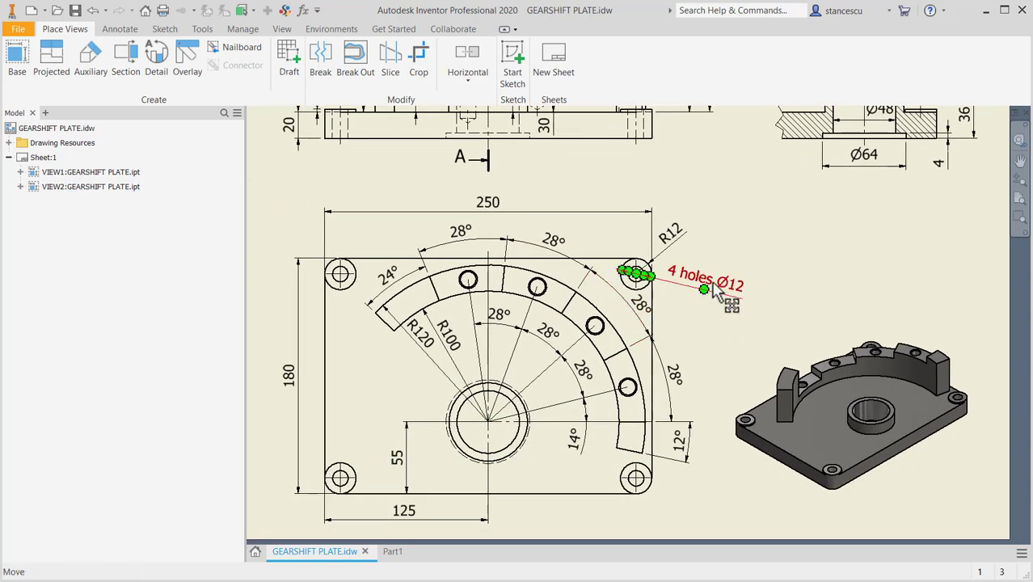
{"action": "left_click_drag", "start_coordinate": [737, 293], "coordinate": [735, 299]}
{"action": "middle_click_drag", "start_coordinate": [708, 215], "coordinate": [775, 398]}
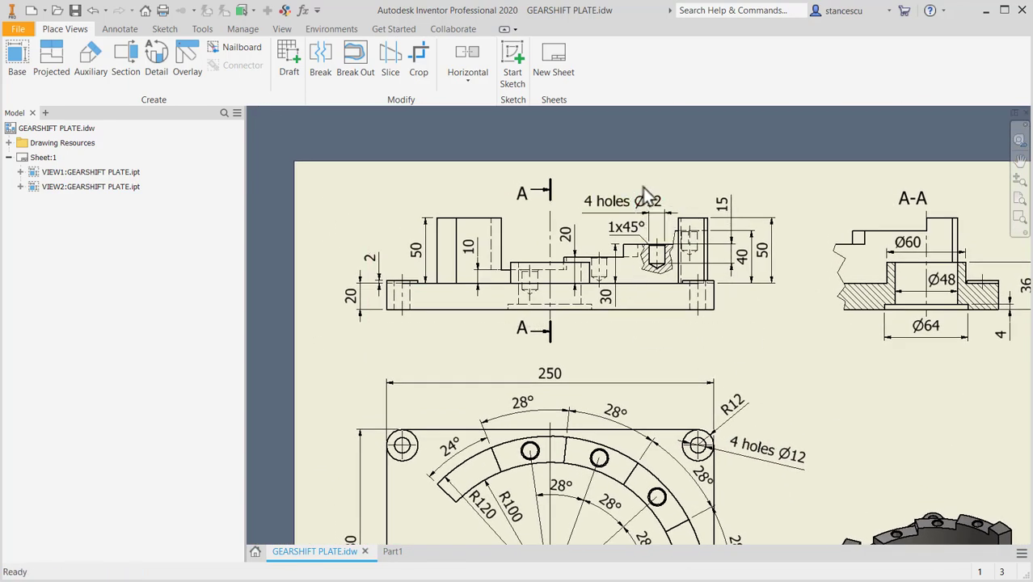
{"action": "left_click_drag", "start_coordinate": [644, 204], "coordinate": [650, 212]}
{"action": "middle_click_drag", "start_coordinate": [761, 415], "coordinate": [749, 329]}
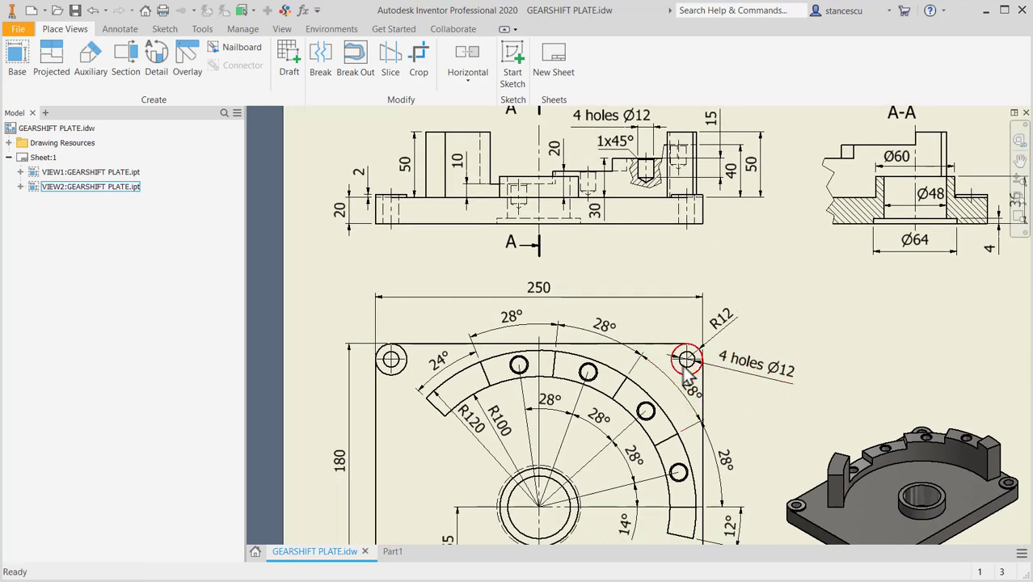
Step: Check the corner bosses on the drawing's plan view, switch to Part1 and start a sketch on the plate's top face
{"action": "left_click_drag", "start_coordinate": [686, 370], "coordinate": [685, 360]}
{"action": "middle_click_drag", "start_coordinate": [768, 385], "coordinate": [756, 227]}
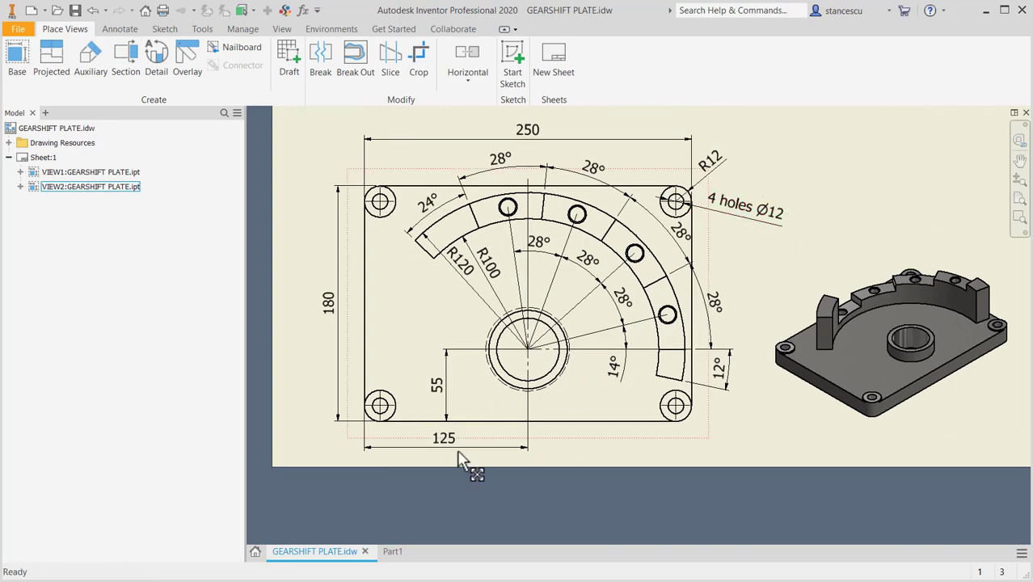
{"action": "left_click", "coordinate": [392, 551]}
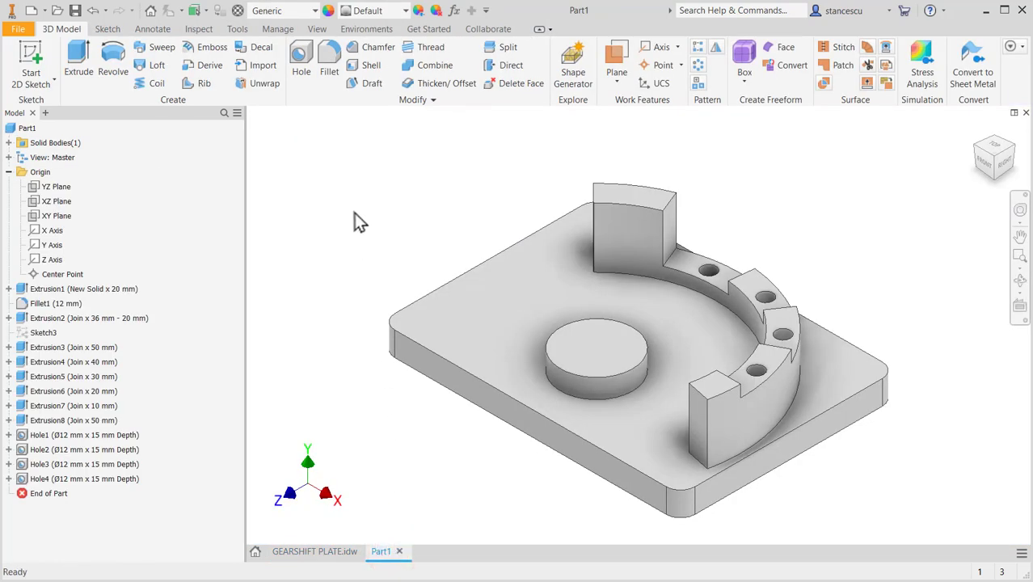
{"action": "left_click", "coordinate": [463, 346]}
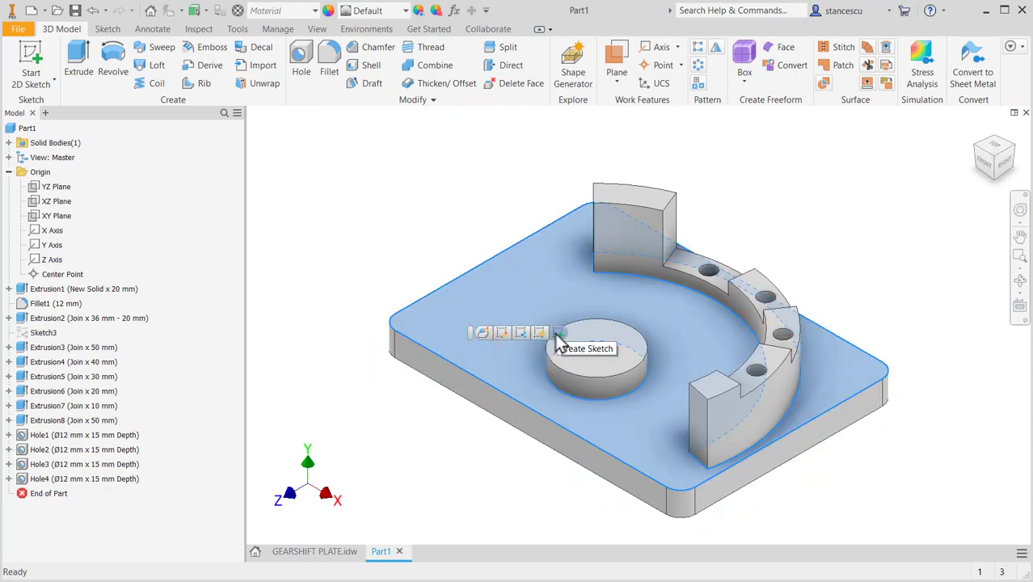
{"action": "left_click", "coordinate": [556, 334]}
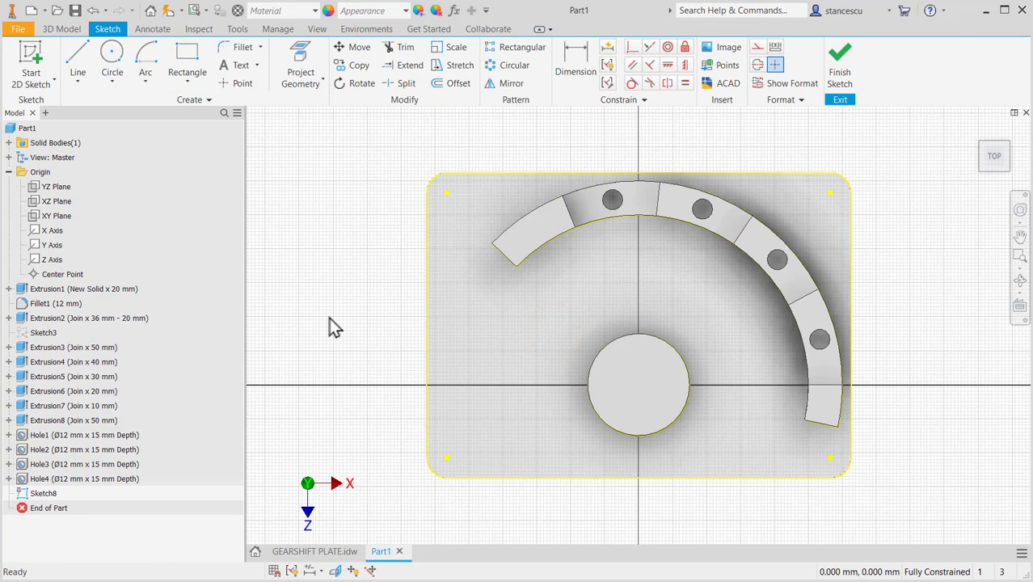
Step: Draw four 24 mm circles centred on the plate's corner fillet centres, reaching its outer edges, and finish the sketch
{"action": "left_click", "coordinate": [112, 55]}
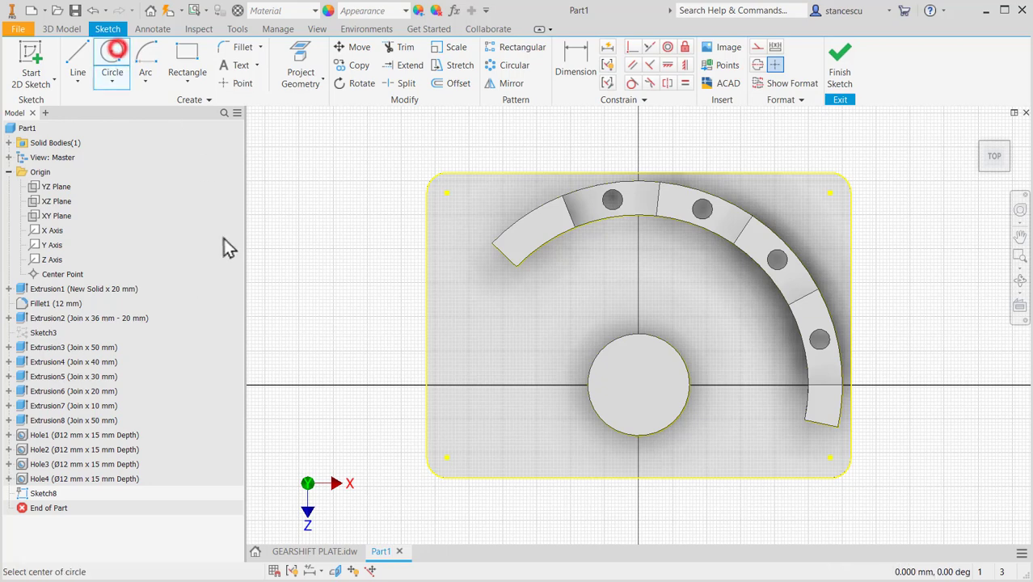
{"action": "left_click", "coordinate": [446, 458]}
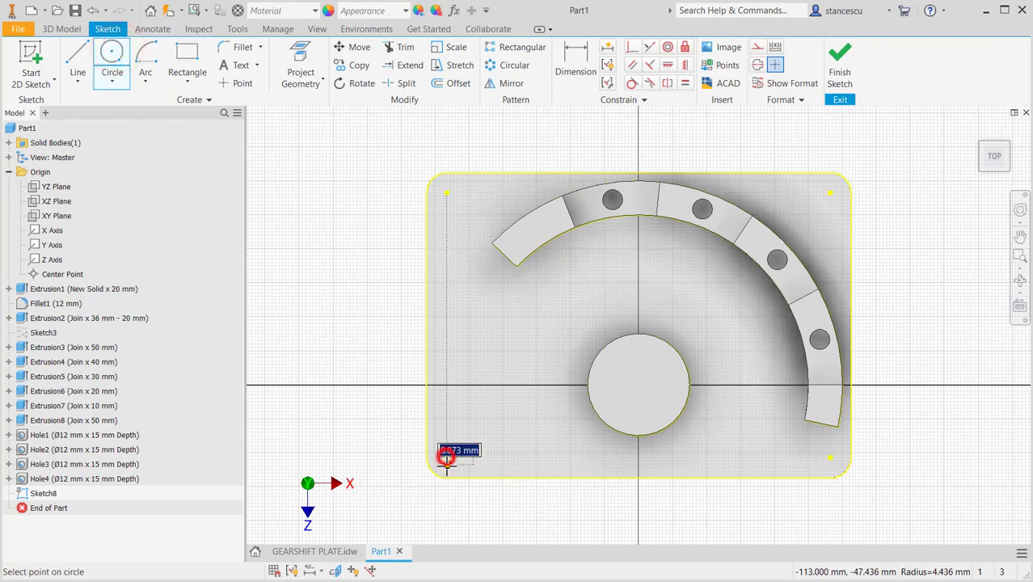
{"action": "left_click", "coordinate": [447, 477]}
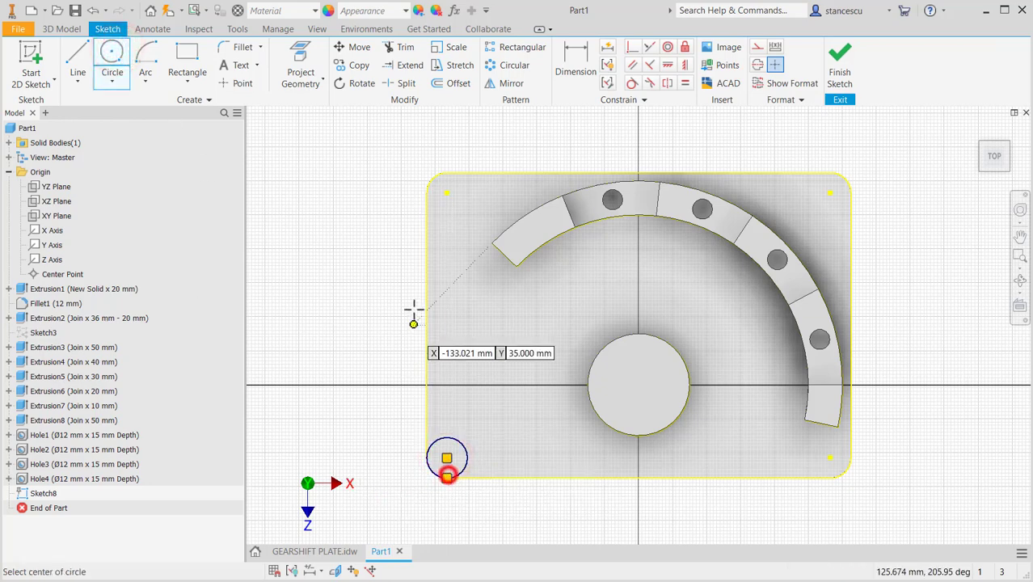
{"action": "left_click", "coordinate": [447, 193]}
{"action": "left_click", "coordinate": [447, 173]}
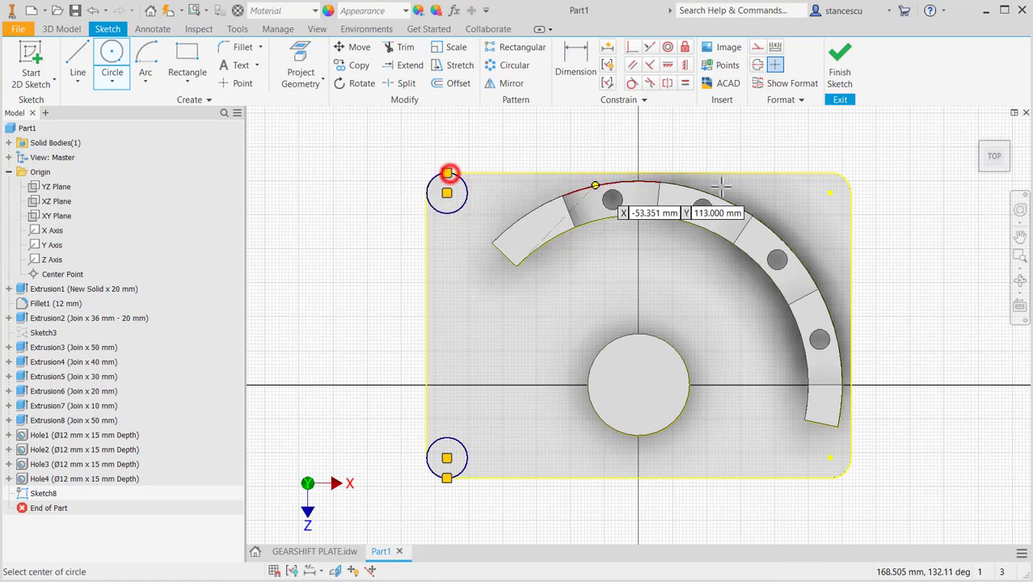
{"action": "left_click", "coordinate": [830, 193]}
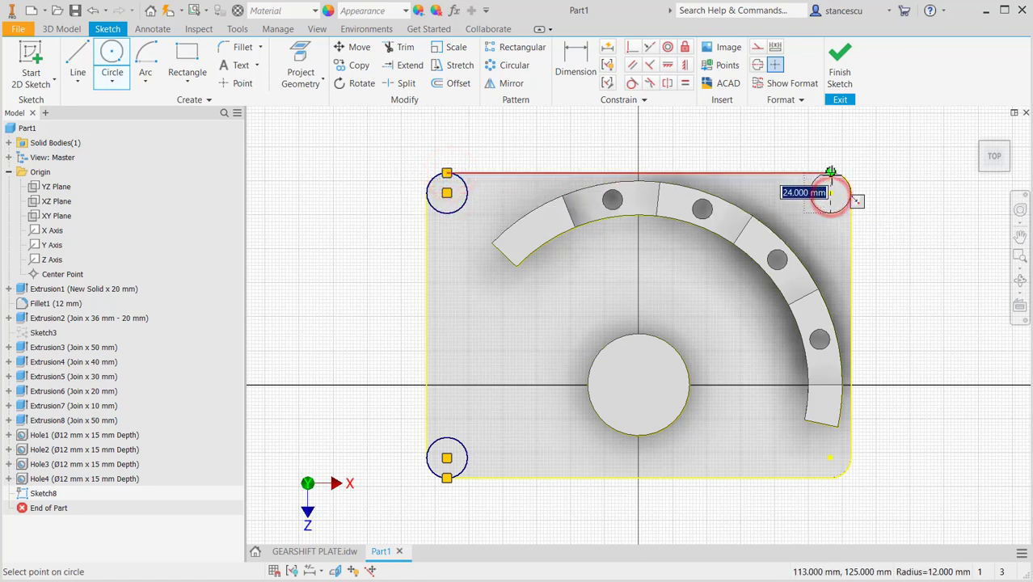
{"action": "left_click", "coordinate": [830, 173]}
{"action": "left_click", "coordinate": [830, 458]}
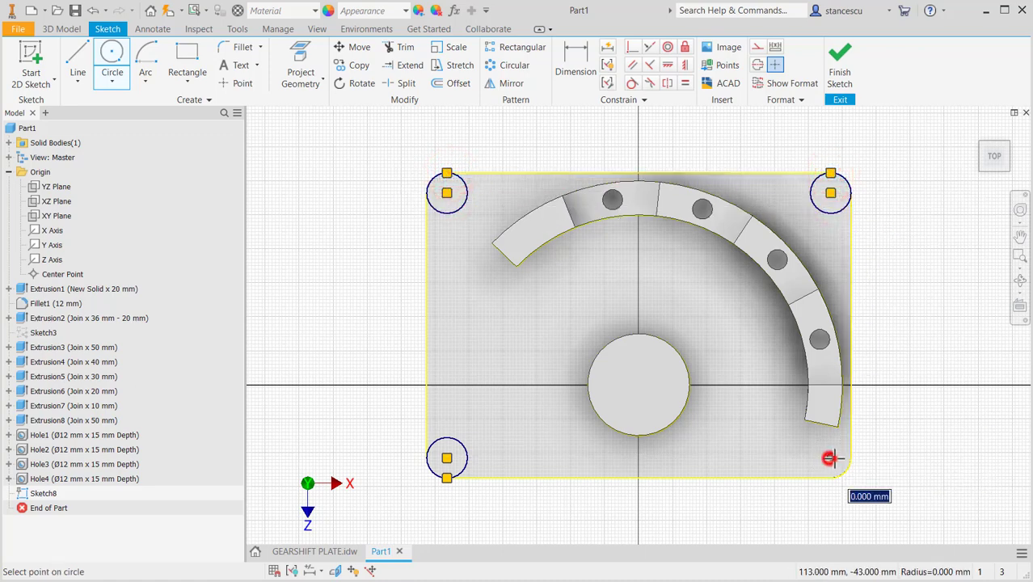
{"action": "left_click", "coordinate": [851, 457]}
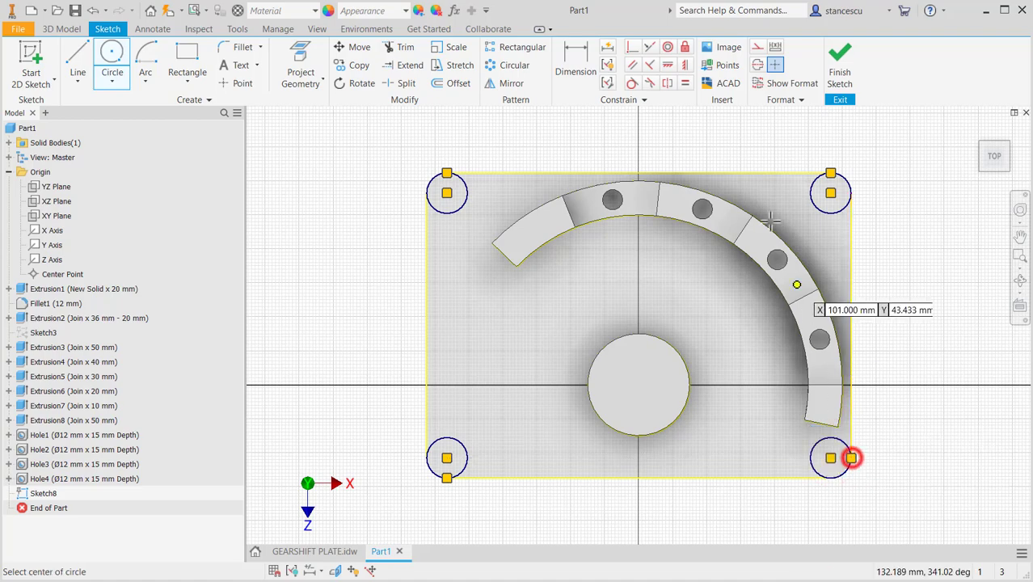
{"action": "left_click", "coordinate": [840, 61]}
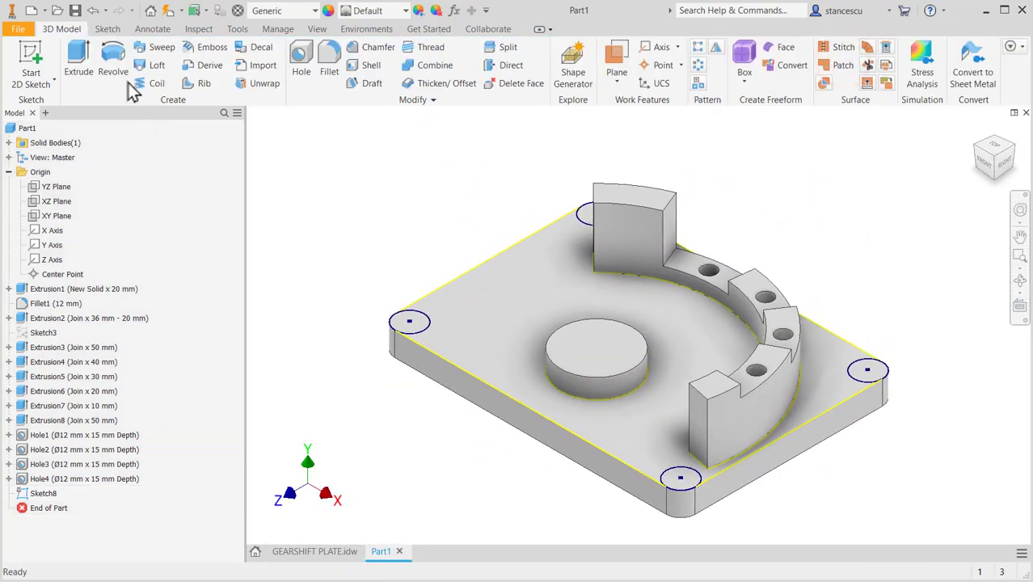
Step: Extrude the four corner circles 2 mm upward, joined to the plate
{"action": "left_click", "coordinate": [78, 59]}
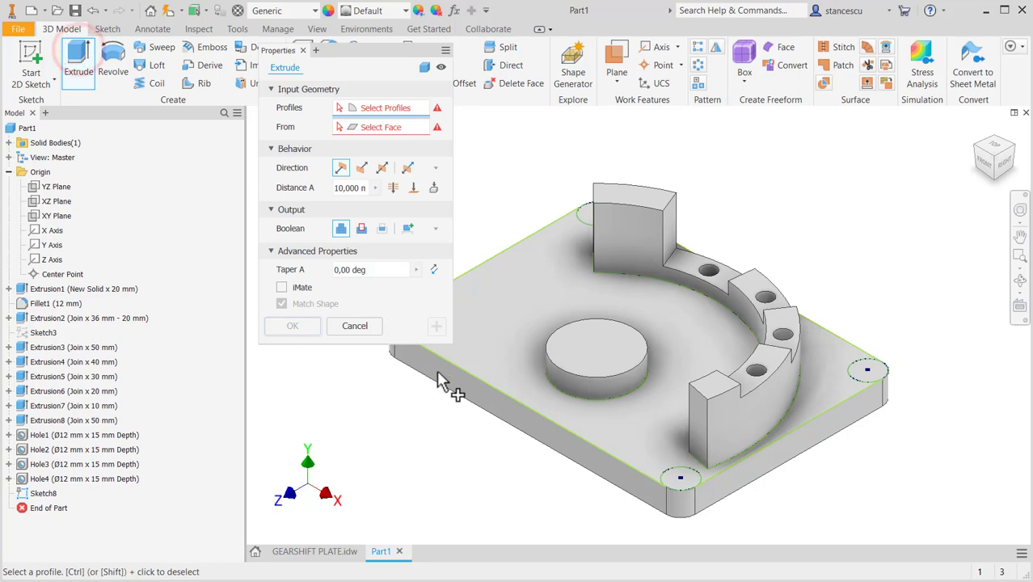
{"action": "middle_click_drag", "start_coordinate": [464, 432], "coordinate": [585, 435]}
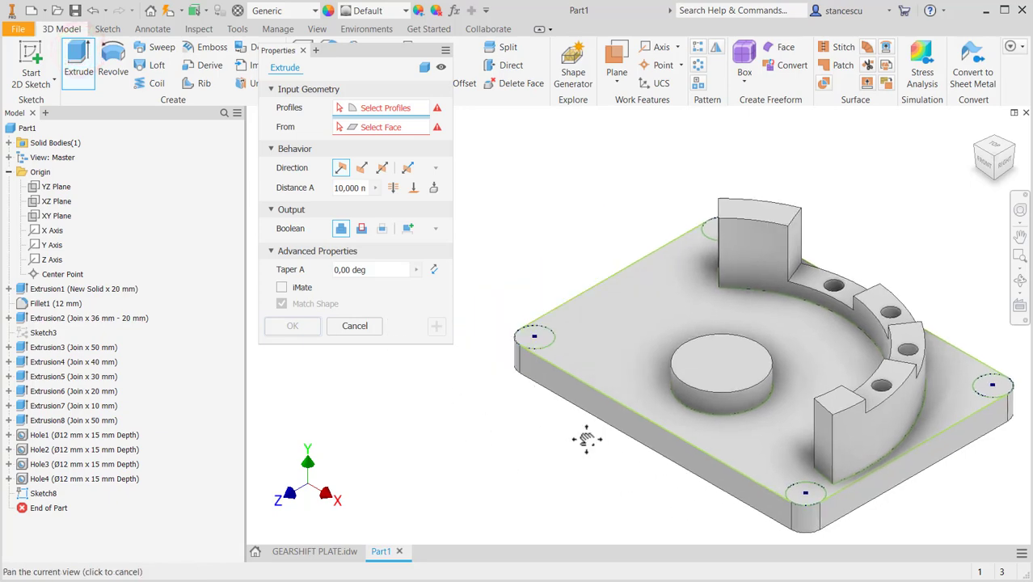
{"action": "left_click", "coordinate": [547, 343]}
{"action": "left_click", "coordinate": [711, 229]}
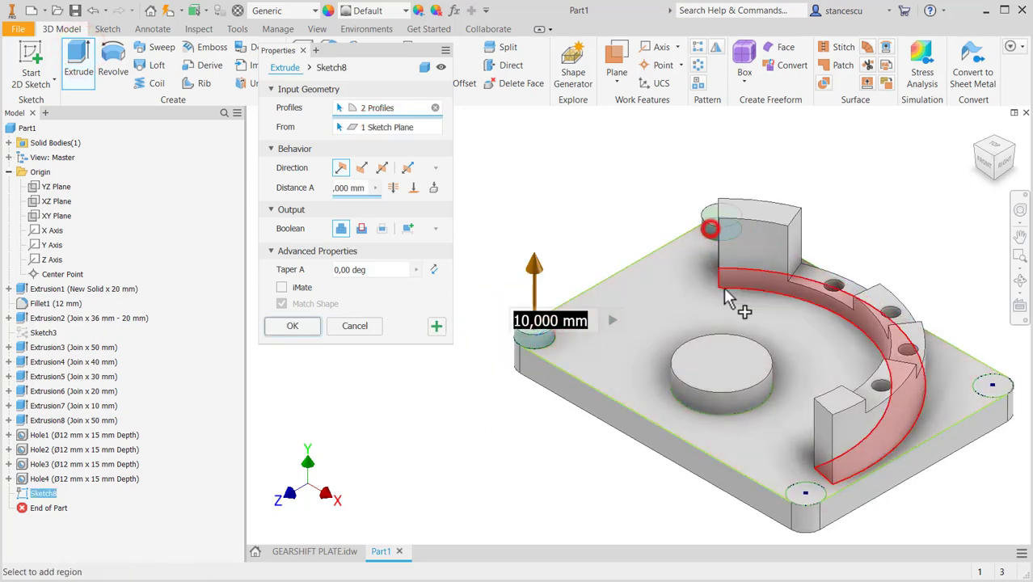
{"action": "left_click", "coordinate": [997, 386]}
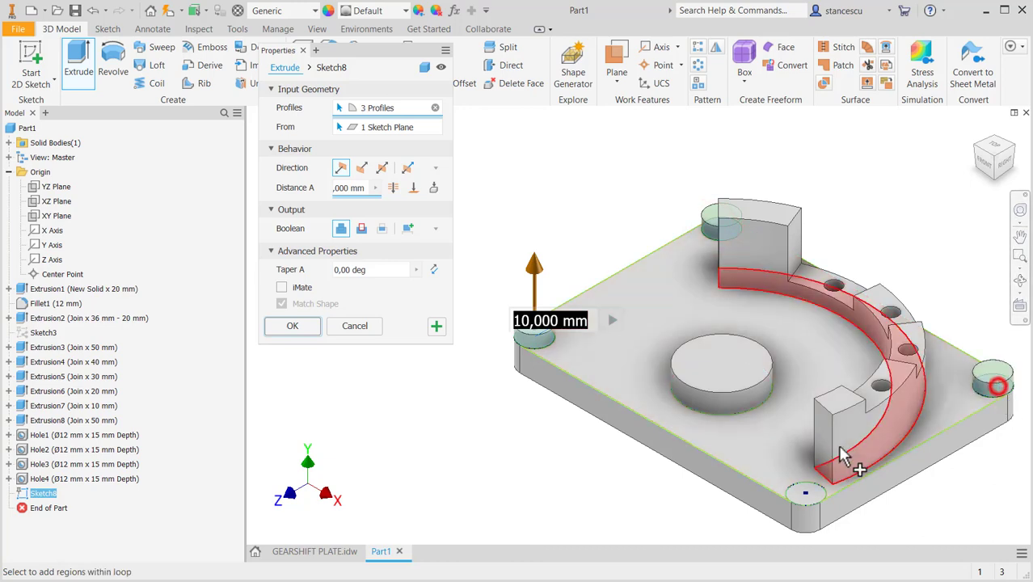
{"action": "left_click", "coordinate": [812, 496]}
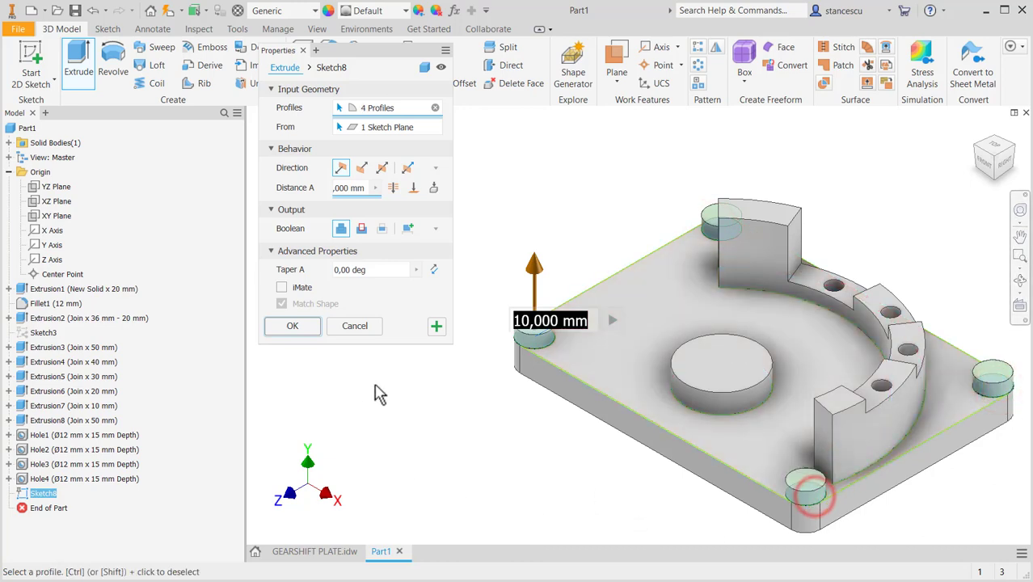
{"action": "type", "text": "2"}
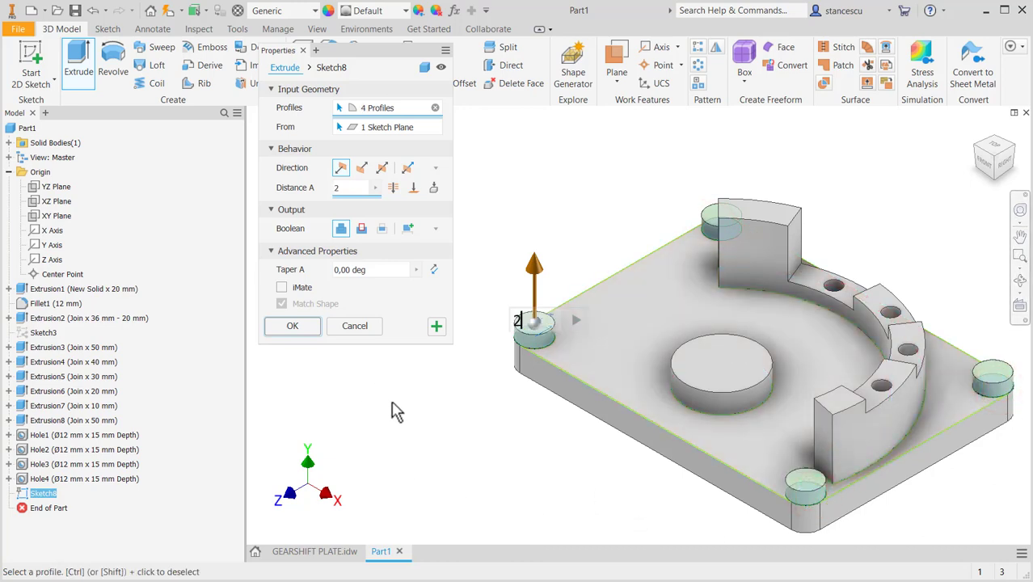
{"action": "left_click", "coordinate": [284, 327]}
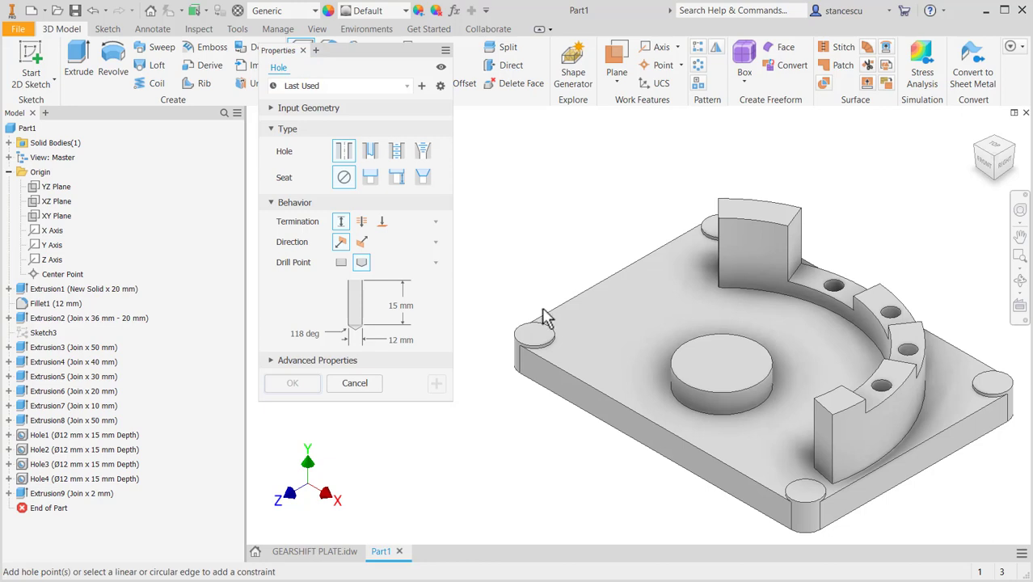
Step: Set up a simple 12 mm through-all hole and place it concentrically on the two bosses at the plate's short edge away from the rib's low end
{"action": "left_click", "coordinate": [360, 223]}
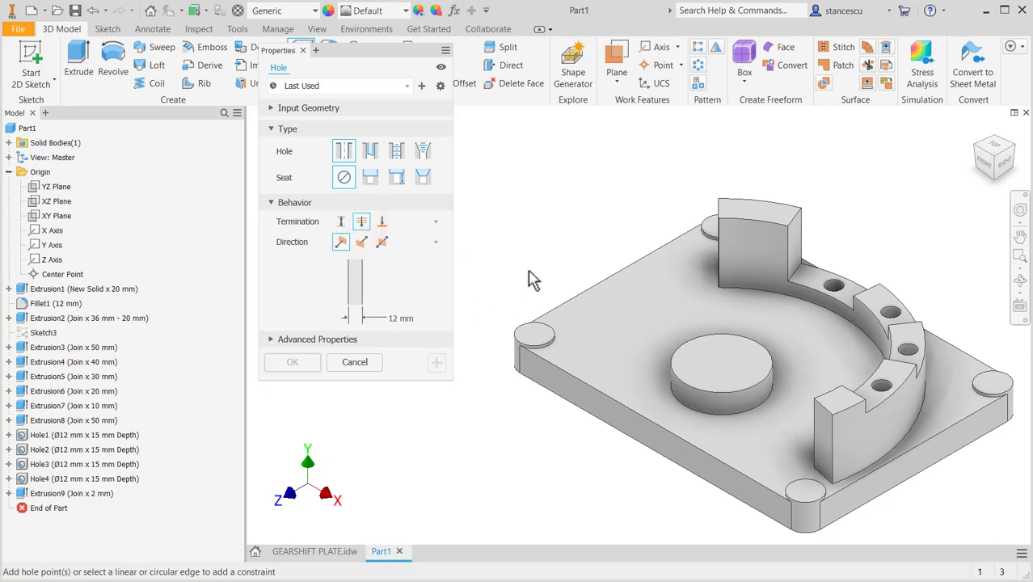
{"action": "scroll", "coordinate": [551, 338], "scroll_direction": "down", "scroll_amount": 5}
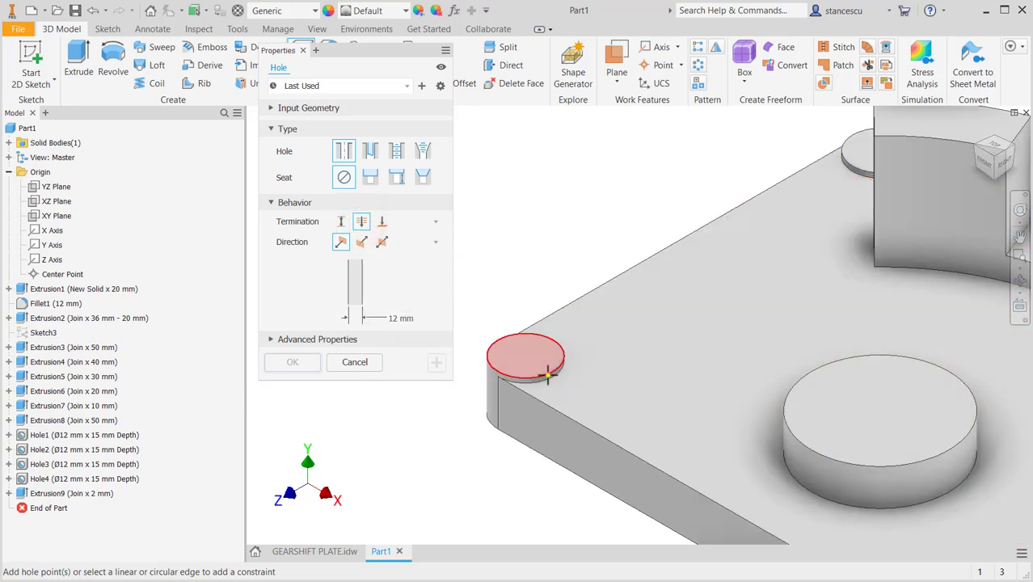
{"action": "left_click", "coordinate": [526, 356]}
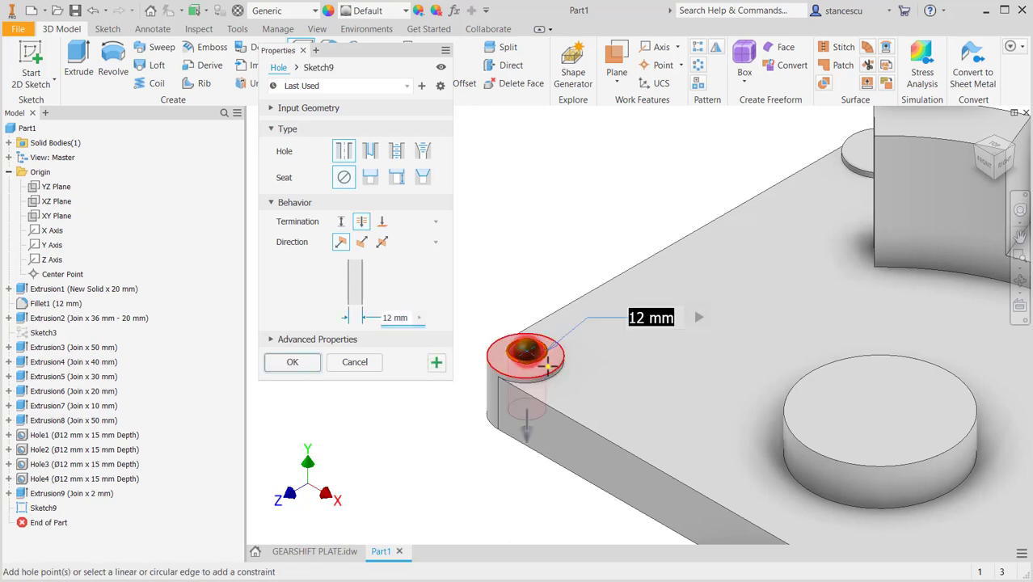
{"action": "left_click", "coordinate": [557, 380]}
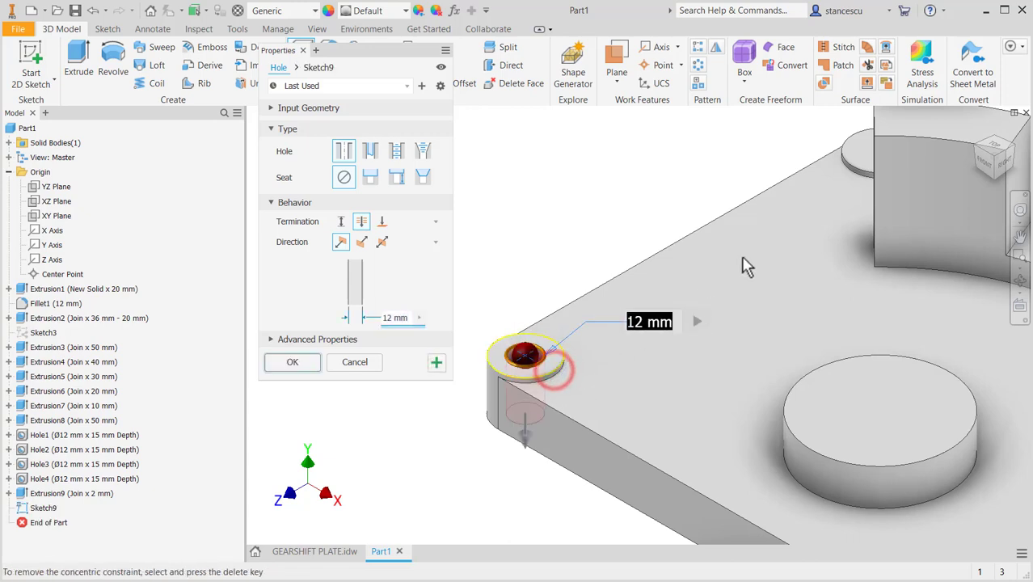
{"action": "left_click", "coordinate": [847, 146]}
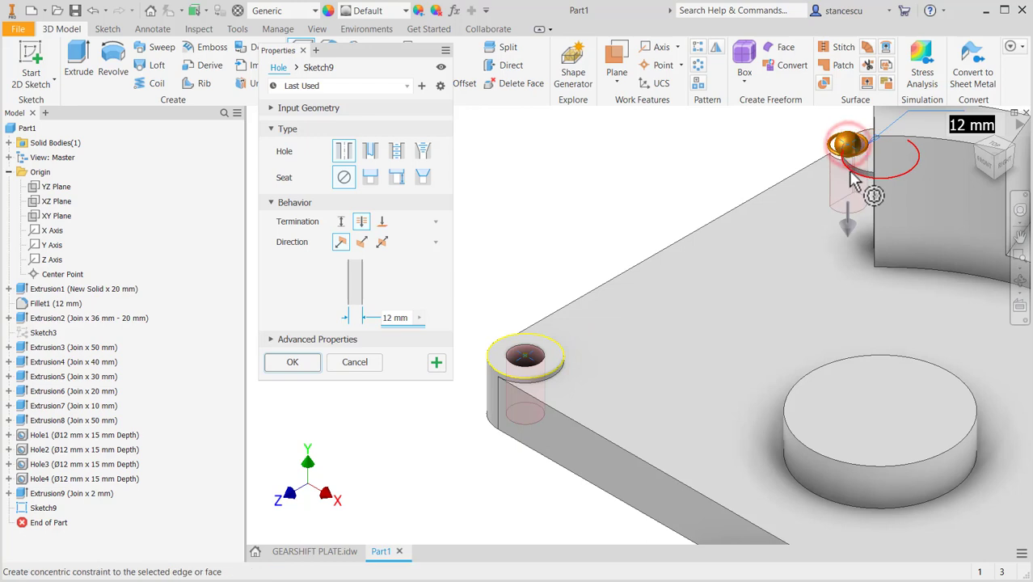
{"action": "left_click", "coordinate": [856, 187]}
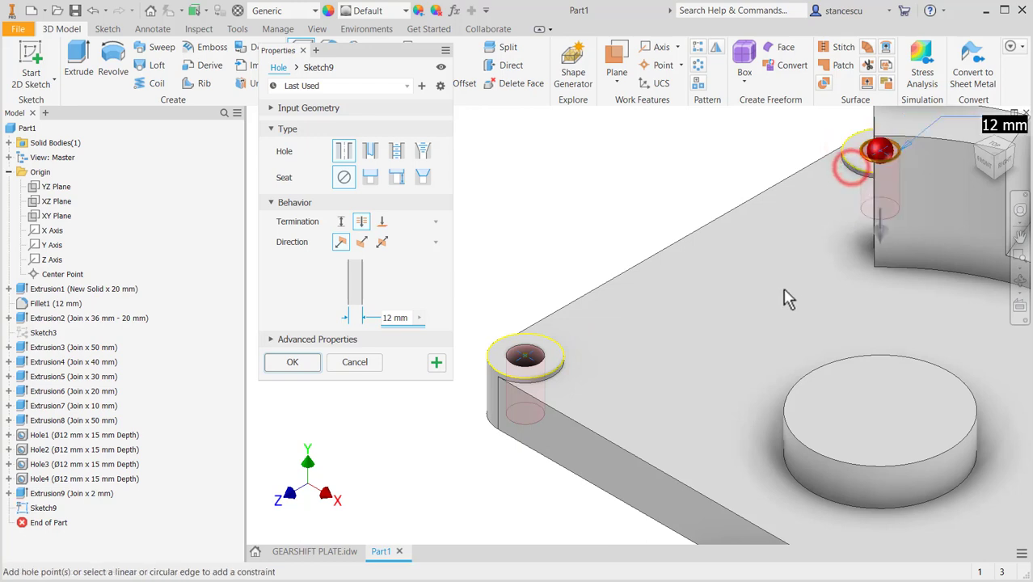
Step: Add concentric 12 mm through-all holes on the remaining two corner bosses, complete the hole feature and restore the home view
{"action": "middle_click_drag", "start_coordinate": [908, 366], "coordinate": [635, 229]}
{"action": "middle_click_drag", "start_coordinate": [755, 447], "coordinate": [730, 347]}
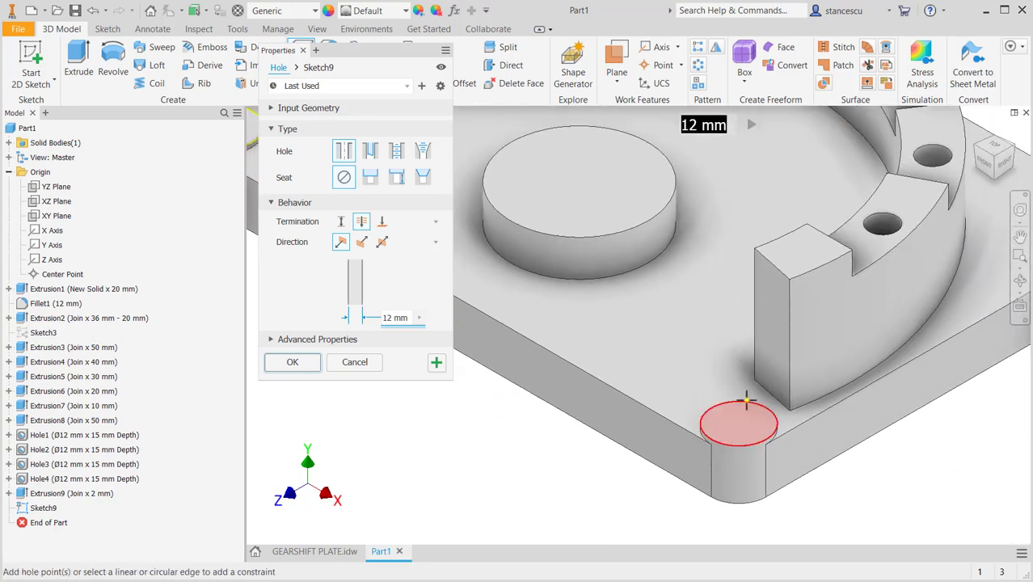
{"action": "left_click", "coordinate": [745, 404]}
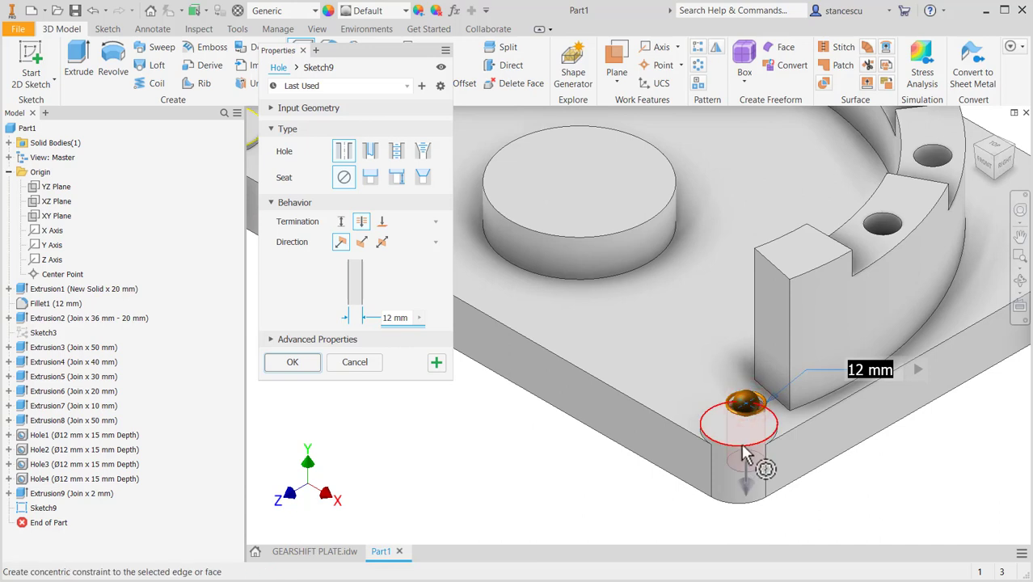
{"action": "left_click", "coordinate": [763, 468]}
{"action": "middle_click_drag", "start_coordinate": [921, 426], "coordinate": [645, 473]}
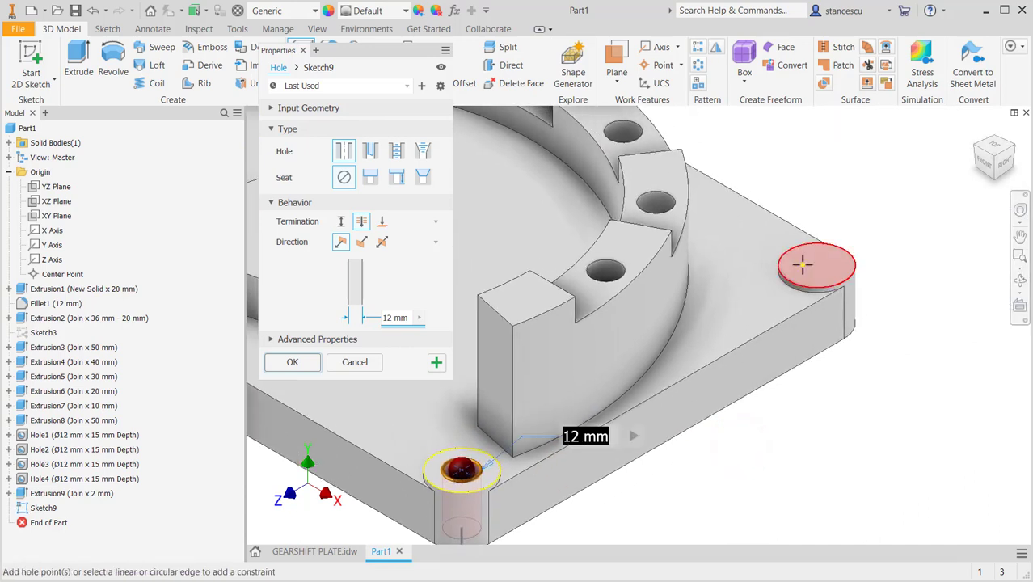
{"action": "left_click", "coordinate": [802, 265]}
{"action": "left_click", "coordinate": [810, 296]}
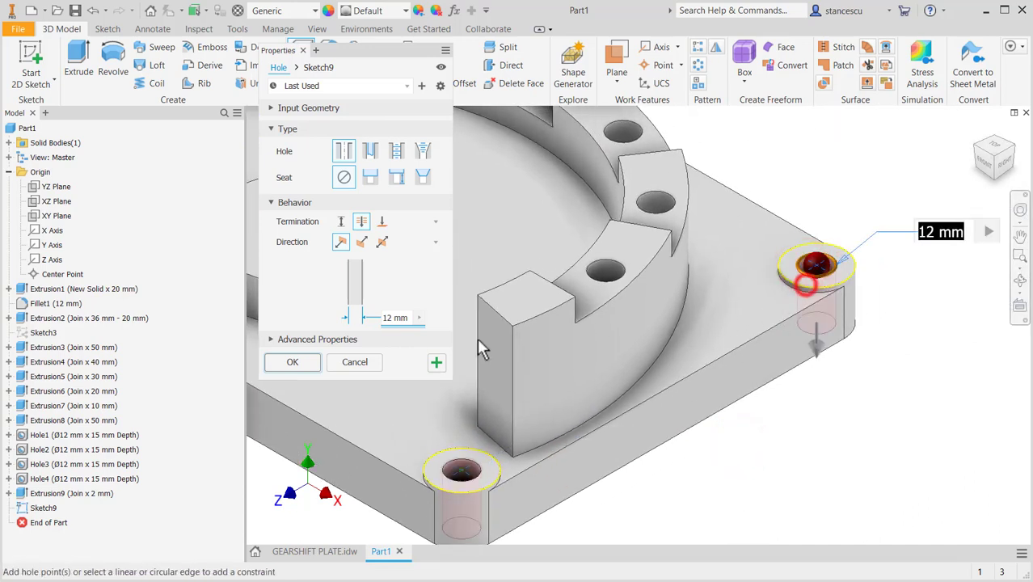
{"action": "left_click", "coordinate": [307, 360]}
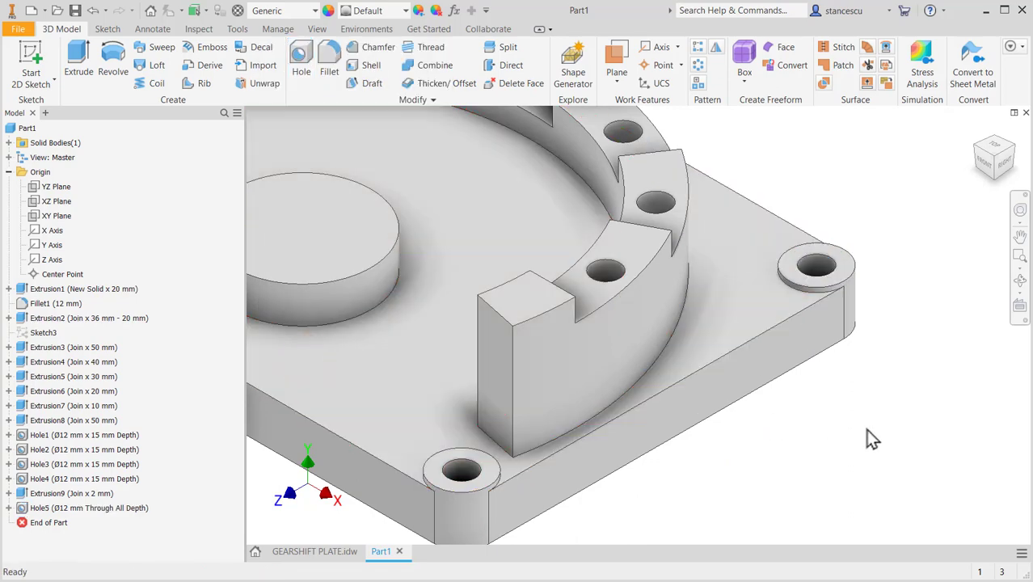
{"action": "key", "text": "F6"}
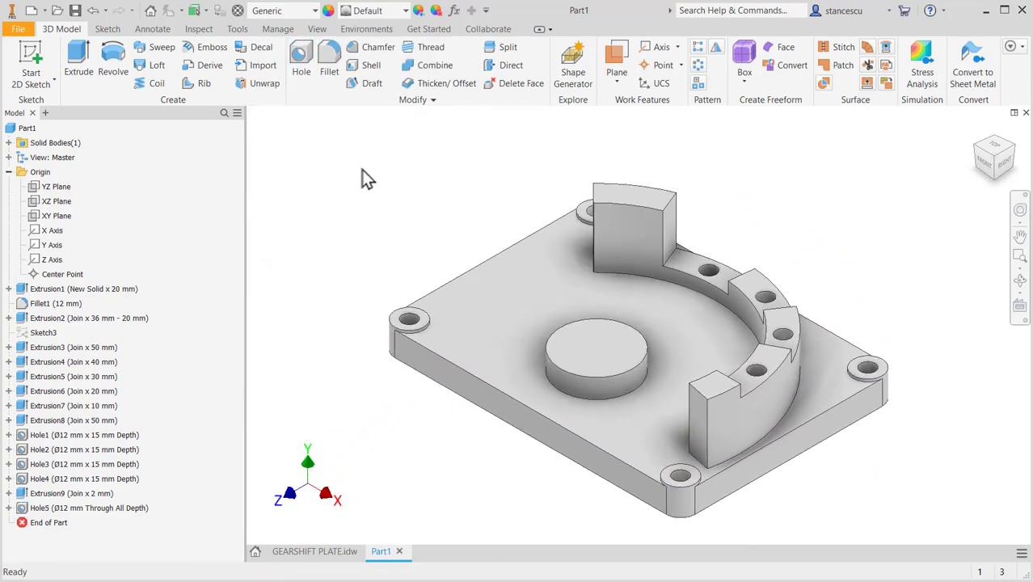
Step: Switch to the GEARSHIFT PLATE.idw drawing and examine the central hub's bore and underside recess in section A-A
{"action": "left_click", "coordinate": [322, 550]}
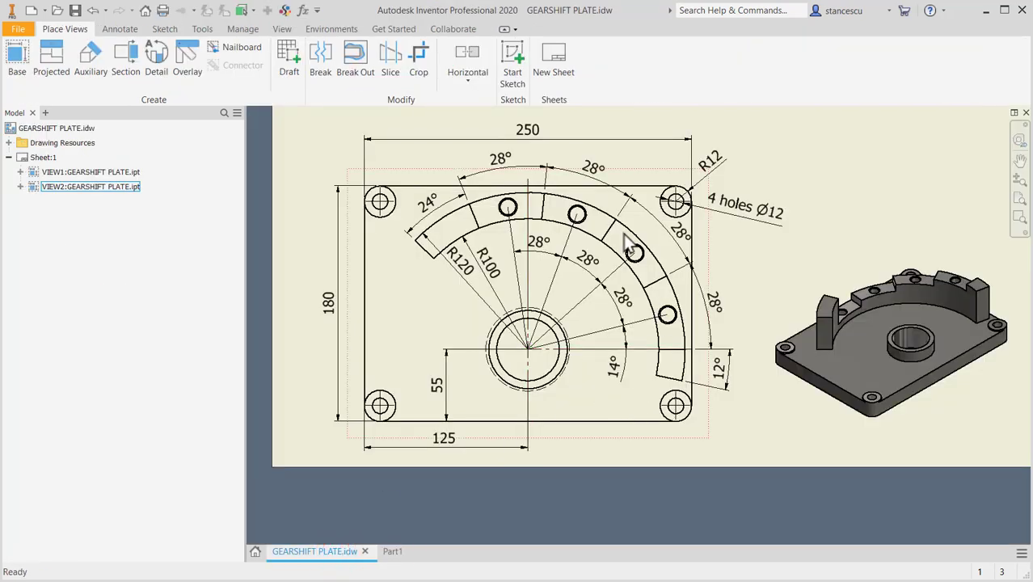
{"action": "middle_click_drag", "start_coordinate": [671, 319], "coordinate": [598, 467]}
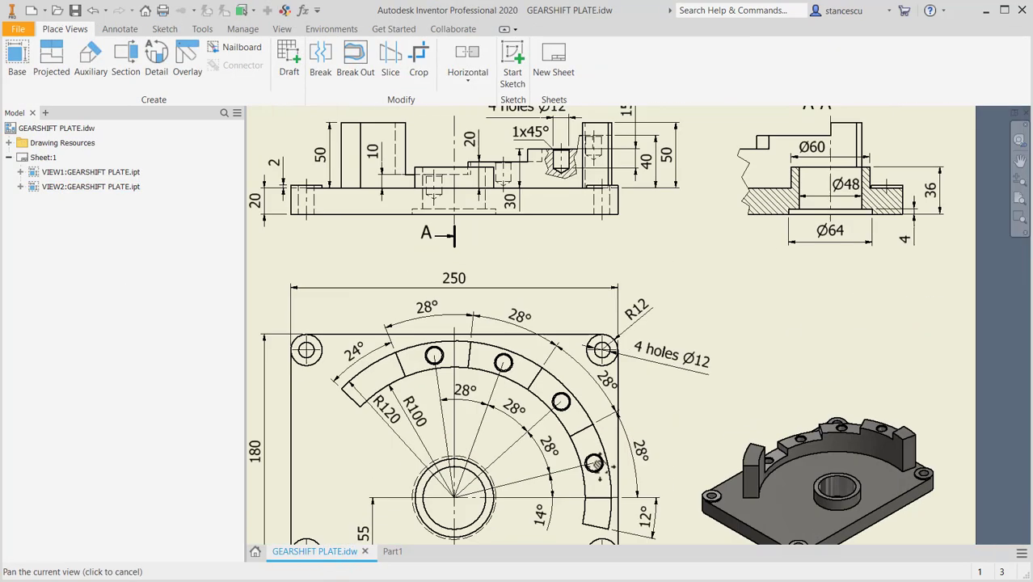
{"action": "middle_click_drag", "start_coordinate": [832, 275], "coordinate": [801, 340]}
{"action": "left_click_drag", "start_coordinate": [802, 311], "coordinate": [802, 314]}
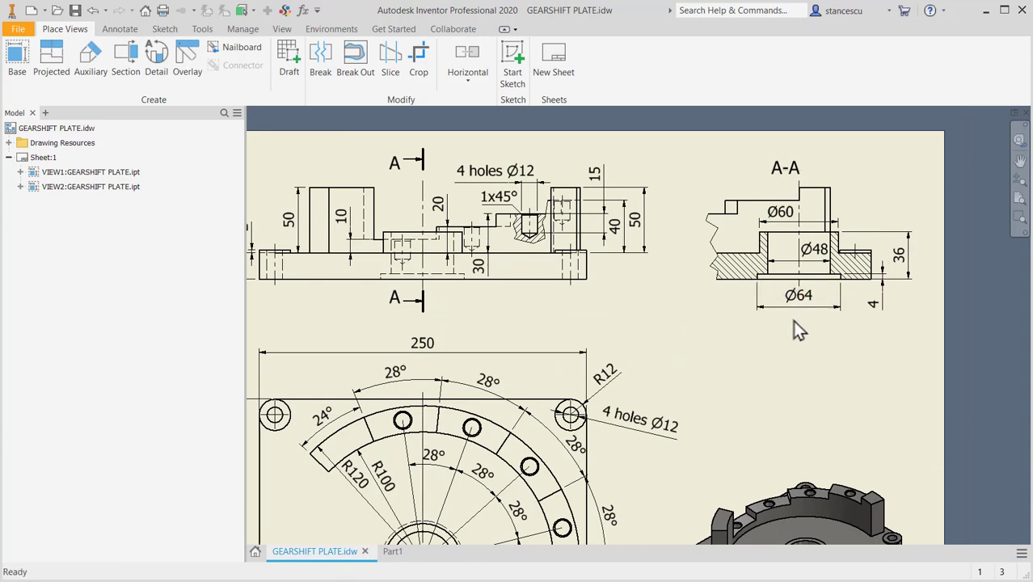
{"action": "scroll", "coordinate": [814, 282], "scroll_direction": "up", "scroll_amount": 3}
{"action": "left_click", "coordinate": [802, 327]}
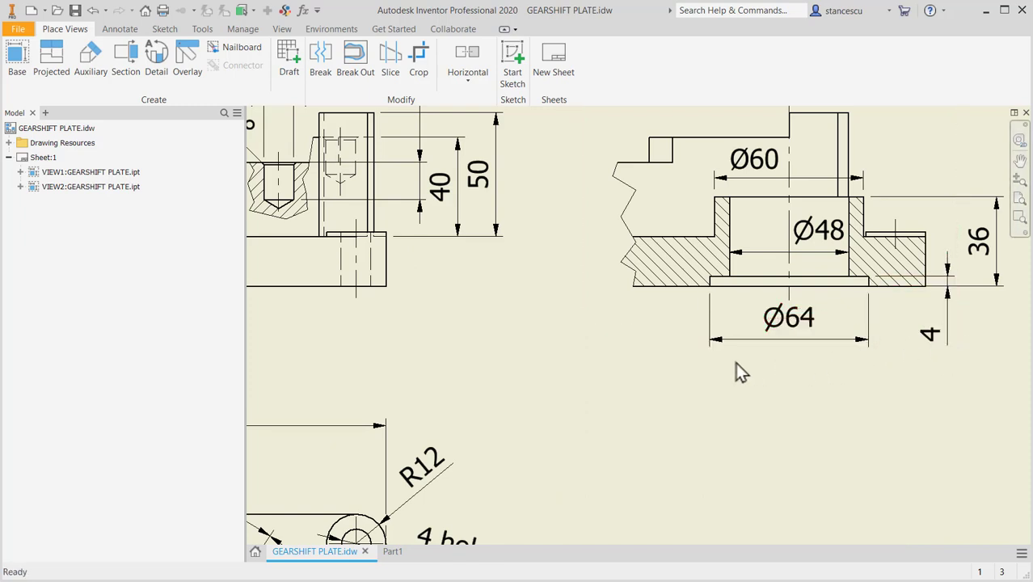
Step: Return to Part1 and start a sketch on the plate's bottom face
{"action": "left_click", "coordinate": [393, 552]}
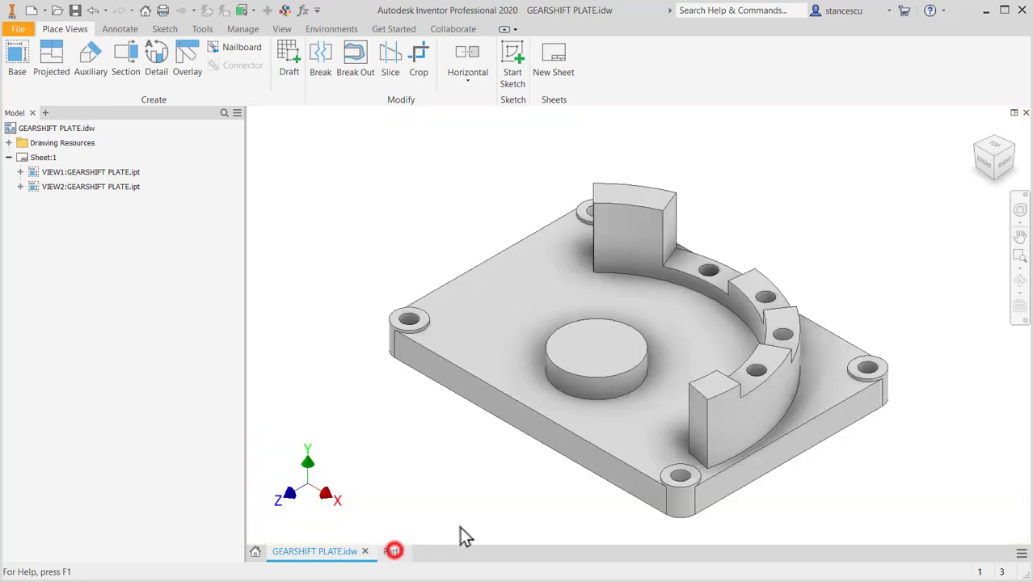
{"action": "key", "text": "F4"}
{"action": "left_click_drag", "start_coordinate": [504, 428], "coordinate": [525, 382]}
{"action": "left_click", "coordinate": [602, 378]}
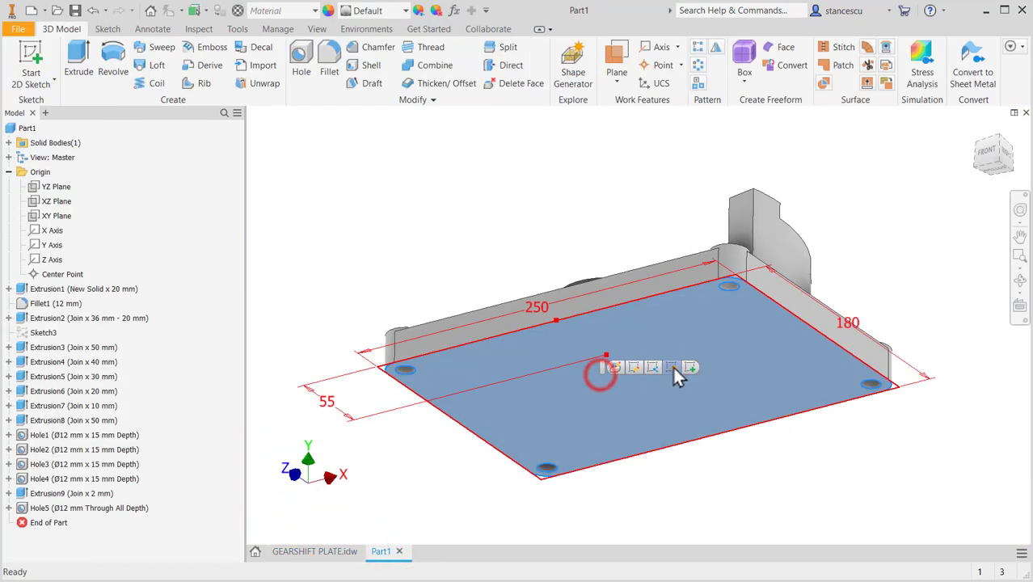
{"action": "left_click", "coordinate": [690, 367]}
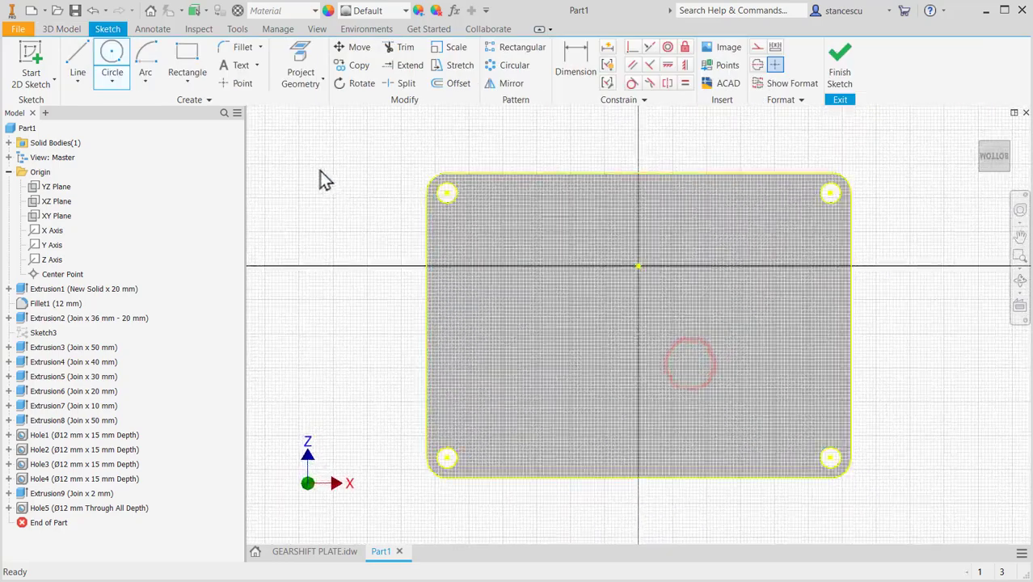